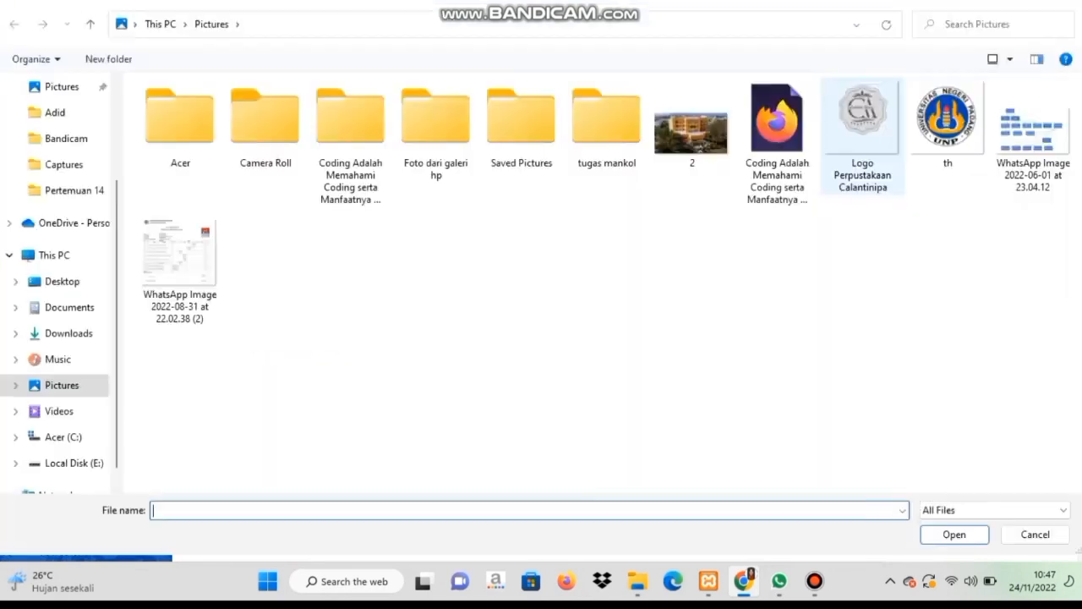
Set the library logo image and turn on showing selected titles in the OPAC.
{"action": "double_click", "coordinate": [862, 127]}
{"action": "scroll", "coordinate": [626, 304], "scroll_direction": "down", "scroll_amount": 1}
{"action": "scroll", "coordinate": [626, 304], "scroll_direction": "down", "scroll_amount": 1}
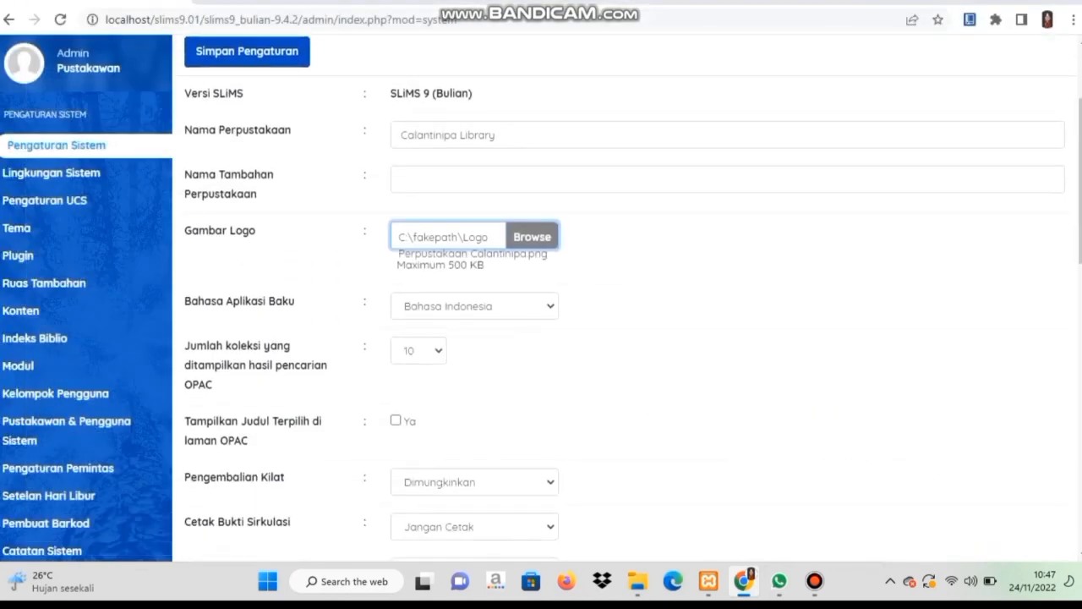
{"action": "left_click", "coordinate": [499, 307]}
{"action": "scroll", "coordinate": [498, 307], "scroll_direction": "down", "scroll_amount": 1}
{"action": "scroll", "coordinate": [419, 306], "scroll_direction": "down", "scroll_amount": 1}
{"action": "left_click", "coordinate": [396, 309]}
{"action": "scroll", "coordinate": [396, 308], "scroll_direction": "down", "scroll_amount": 1}
Disable quick returns for loans.
{"action": "left_click", "coordinate": [448, 308]}
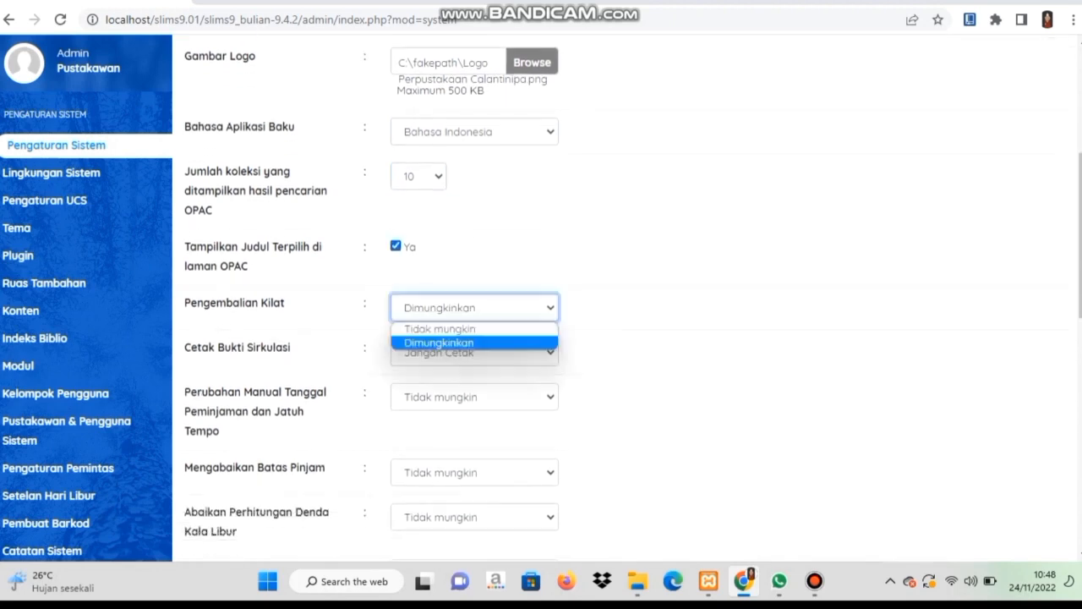
{"action": "left_click", "coordinate": [461, 330]}
{"action": "left_click", "coordinate": [473, 352]}
{"action": "scroll", "coordinate": [473, 352], "scroll_direction": "down", "scroll_amount": 1}
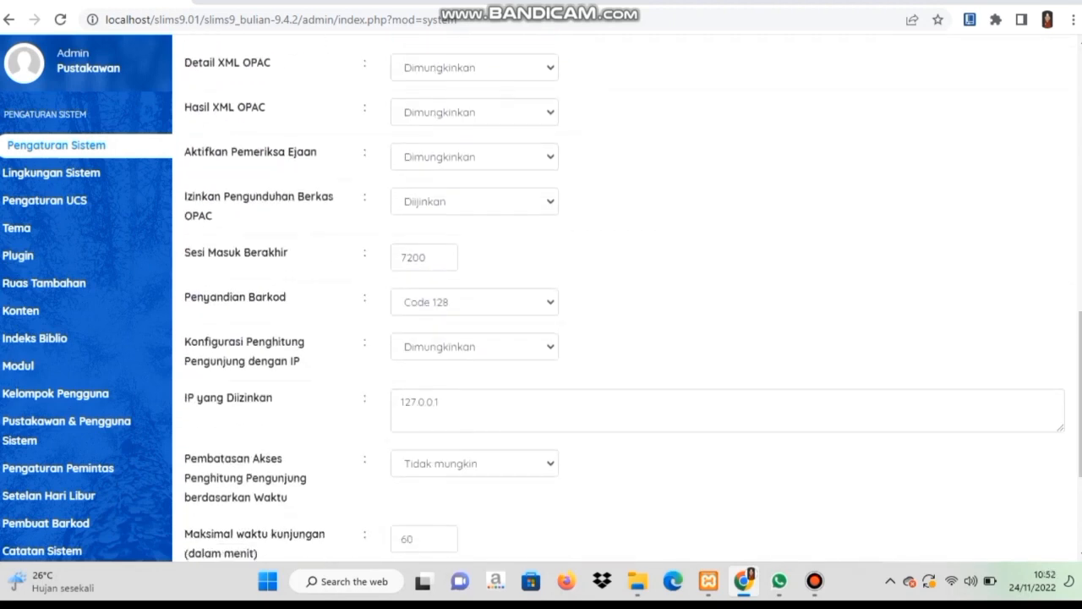
{"action": "scroll", "coordinate": [474, 390], "scroll_direction": "down", "scroll_amount": 1}
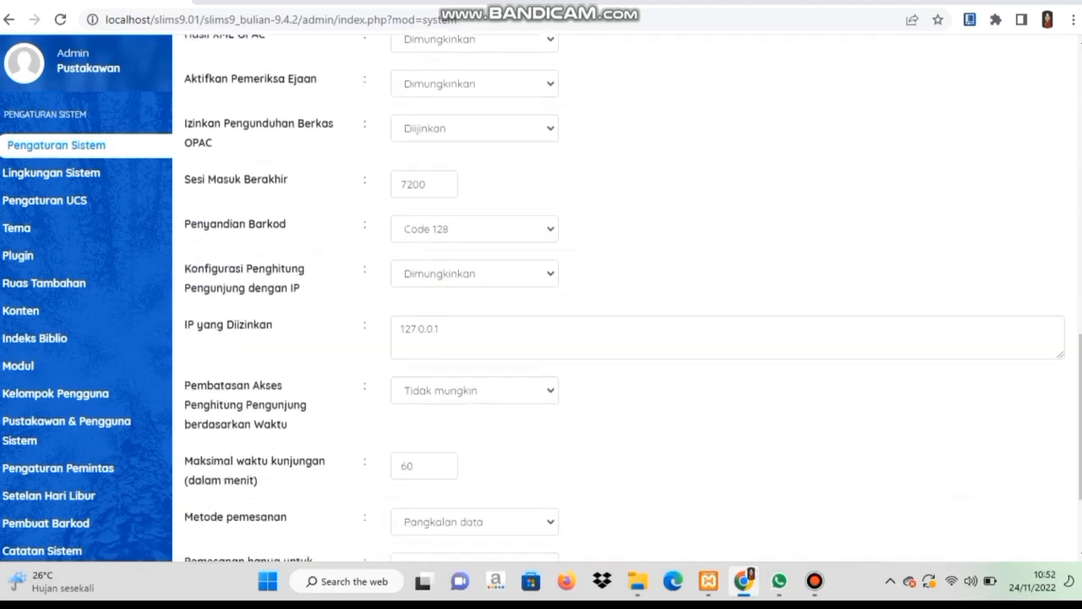
Allow time-based visitor counter limits and reservations only for borrowed copies, then save the settings.
{"action": "left_click", "coordinate": [473, 390]}
{"action": "left_click", "coordinate": [473, 425]}
{"action": "scroll", "coordinate": [473, 425], "scroll_direction": "down", "scroll_amount": 2}
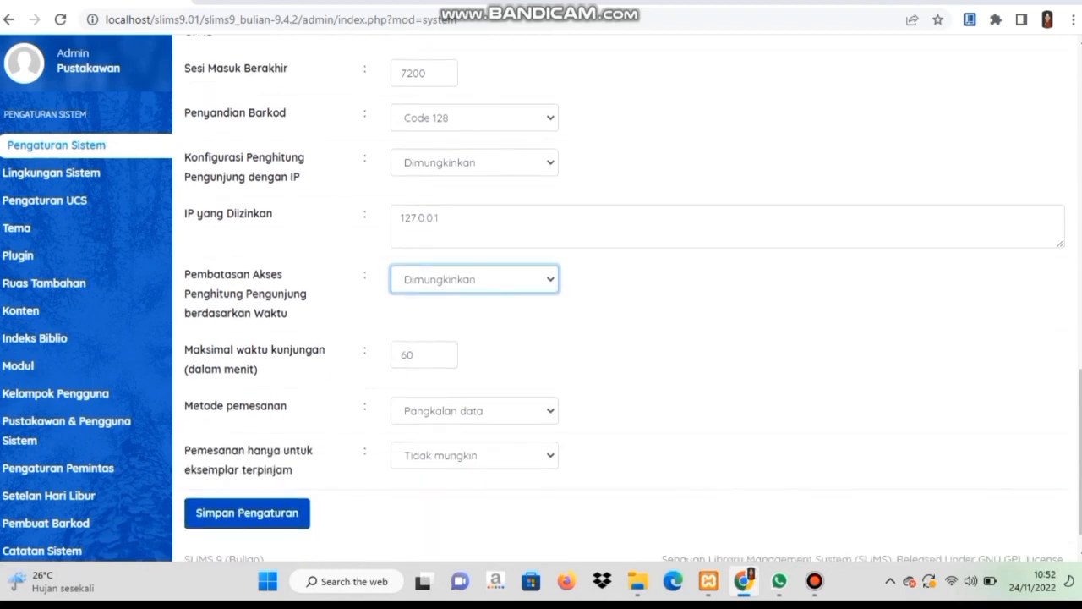
{"action": "left_click", "coordinate": [474, 432]}
{"action": "left_click", "coordinate": [439, 468]}
{"action": "left_click", "coordinate": [247, 490]}
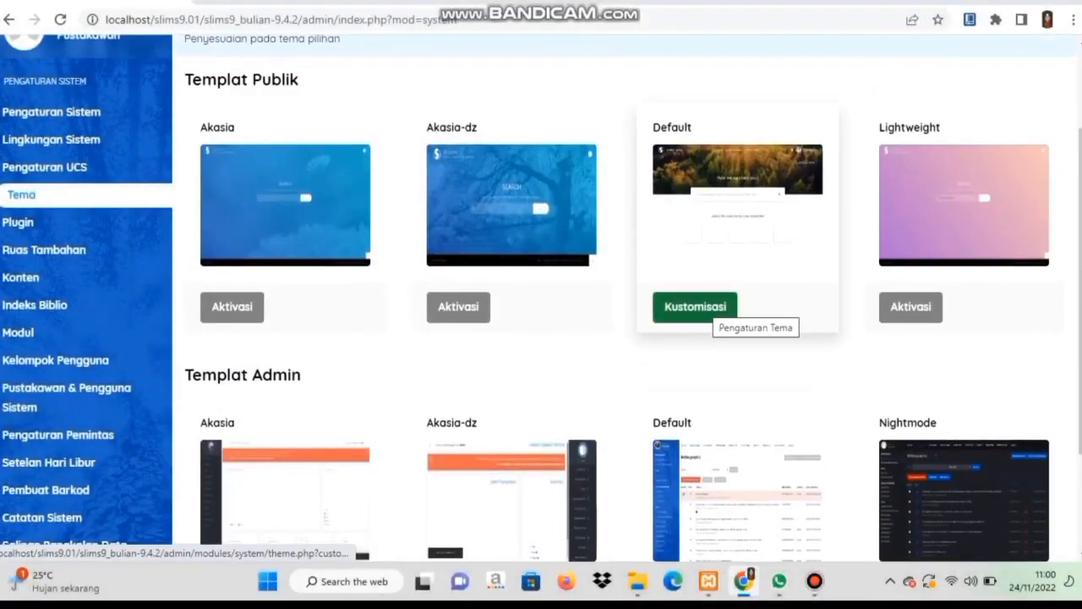
In the Default public theme, enable mobile support, show the subtitle, and use the Terbakar transition.
{"action": "left_click", "coordinate": [695, 307]}
{"action": "left_click", "coordinate": [589, 167]}
{"action": "left_click", "coordinate": [484, 188]}
{"action": "left_click", "coordinate": [589, 281]}
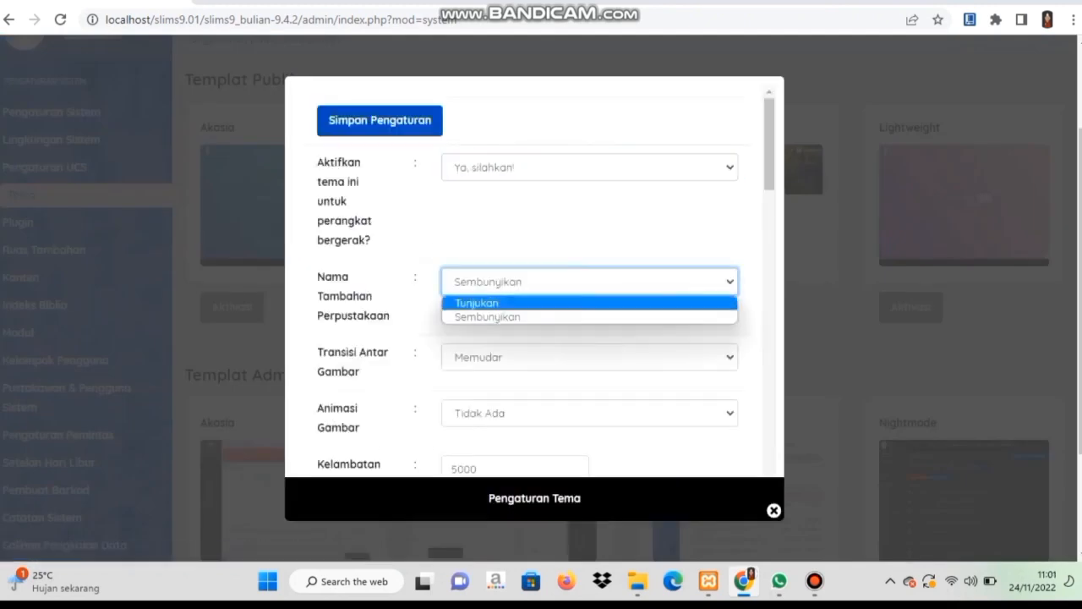
{"action": "left_click", "coordinate": [483, 301]}
{"action": "left_click", "coordinate": [590, 357]}
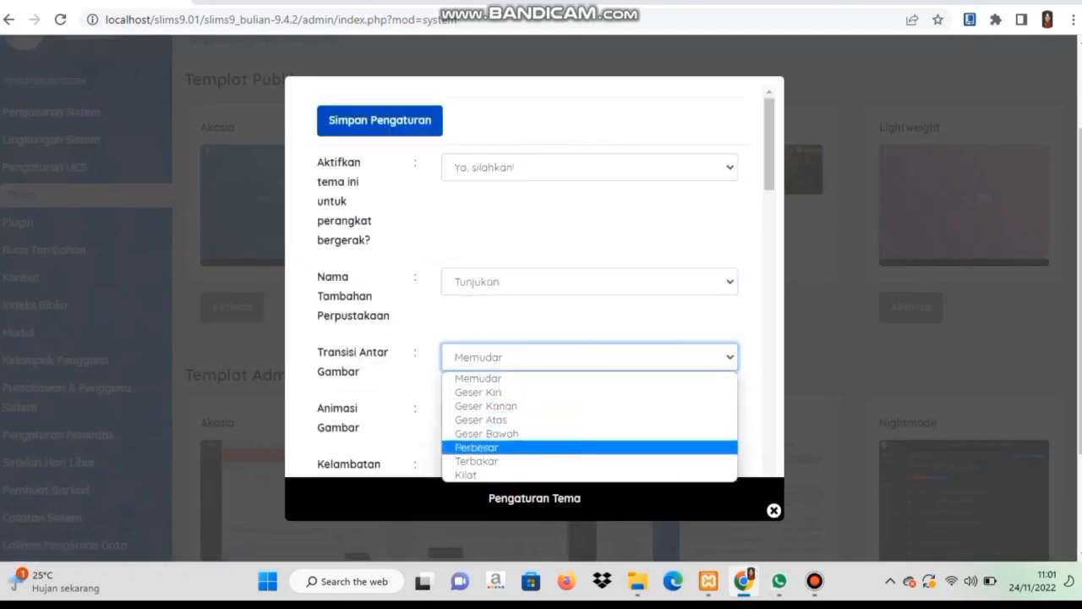
{"action": "left_click", "coordinate": [479, 378]}
Set the theme's image animation to Random.
{"action": "scroll", "coordinate": [535, 282], "scroll_direction": "down", "scroll_amount": 2}
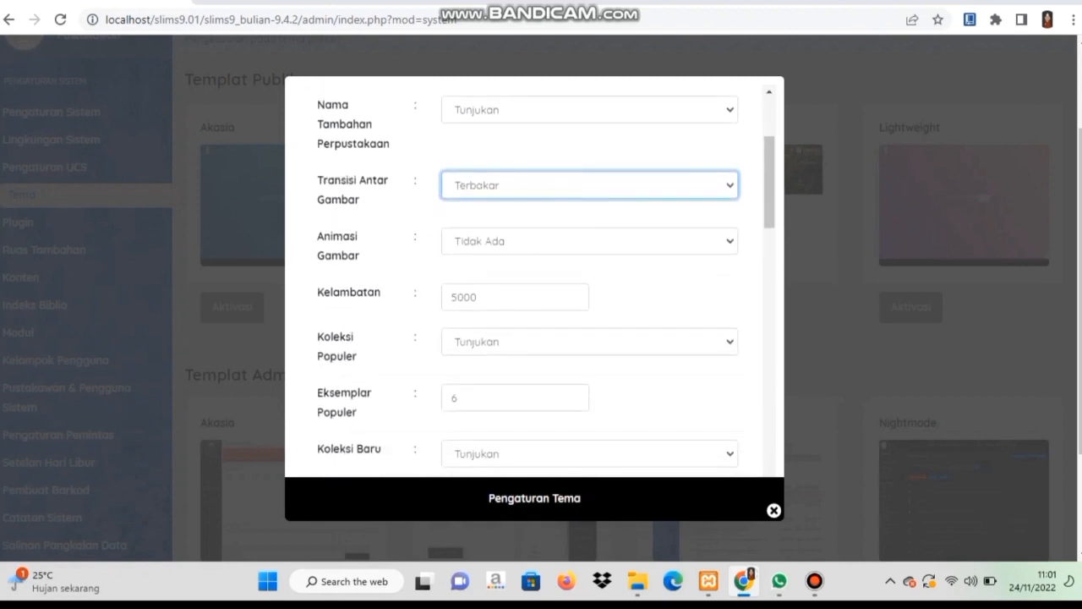
{"action": "left_click", "coordinate": [590, 241]}
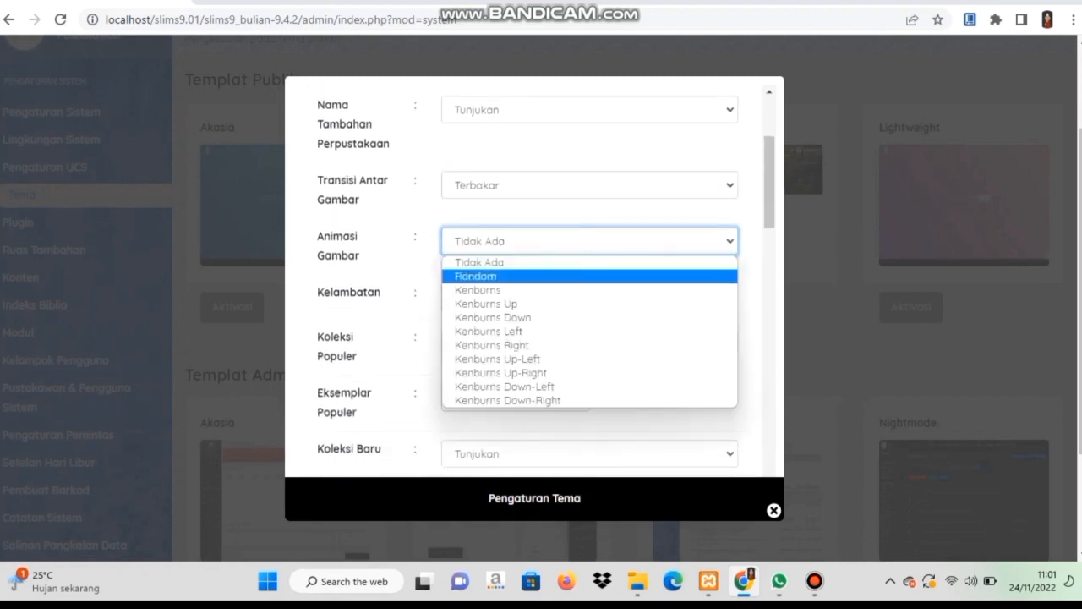
{"action": "left_click", "coordinate": [476, 277]}
{"action": "left_click", "coordinate": [457, 297]}
{"action": "scroll", "coordinate": [453, 296], "scroll_direction": "down", "scroll_amount": 5}
Replace the map link with the new maps URL and paste the library address as map description.
{"action": "left_click", "coordinate": [452, 227]}
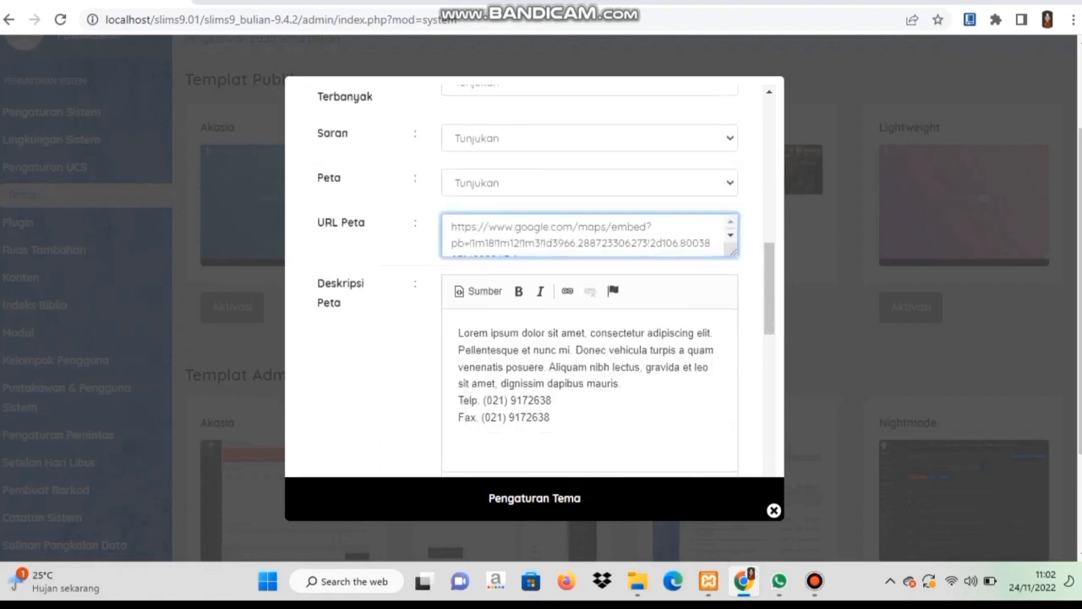
{"action": "key", "text": "ctrl+a"}
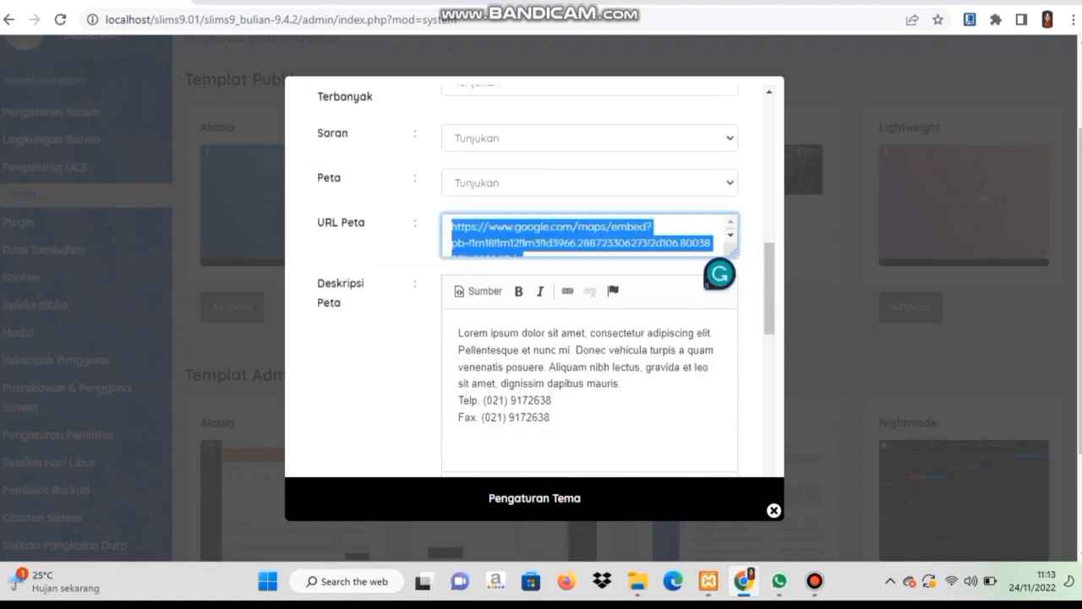
{"action": "type", "text": "https://maps.app.goo.gl/xGD1gpDhp5GekBgw8"}
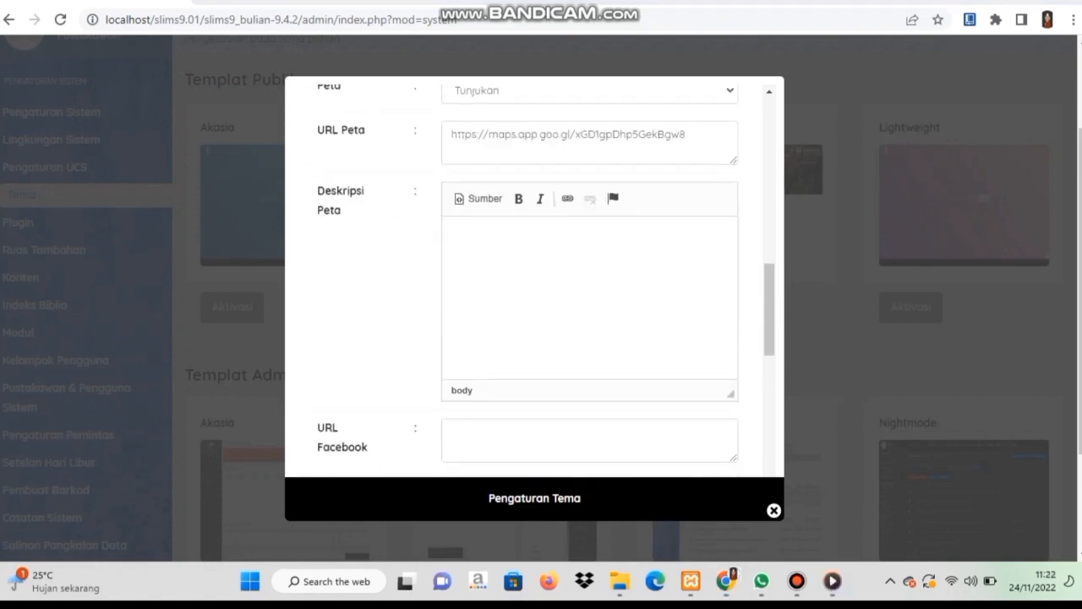
{"action": "key", "text": "ctrl+v"}
Rewrite the About Us text, save the theme settings, and close the window.
{"action": "scroll", "coordinate": [535, 279], "scroll_direction": "down", "scroll_amount": 3}
{"action": "scroll", "coordinate": [534, 279], "scroll_direction": "down", "scroll_amount": 3}
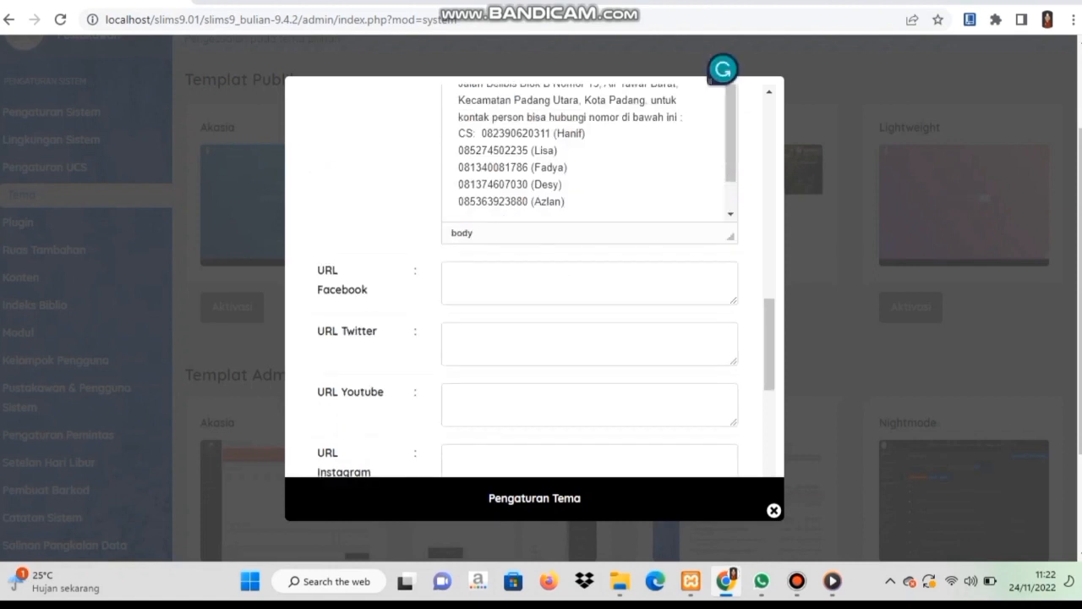
{"action": "scroll", "coordinate": [534, 279], "scroll_direction": "down", "scroll_amount": 2}
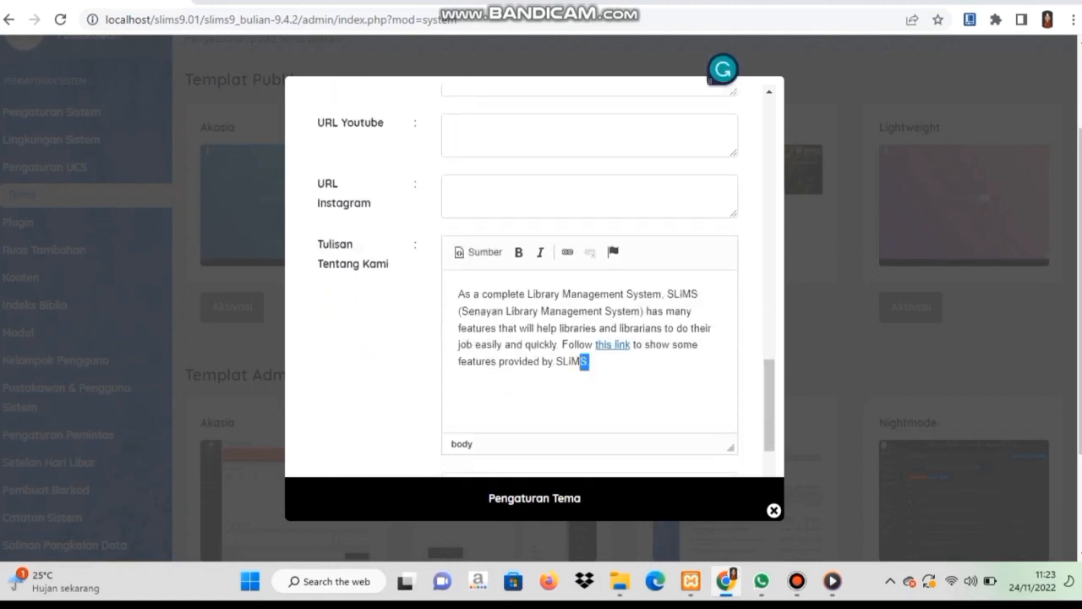
{"action": "key", "text": "ctrl+a"}
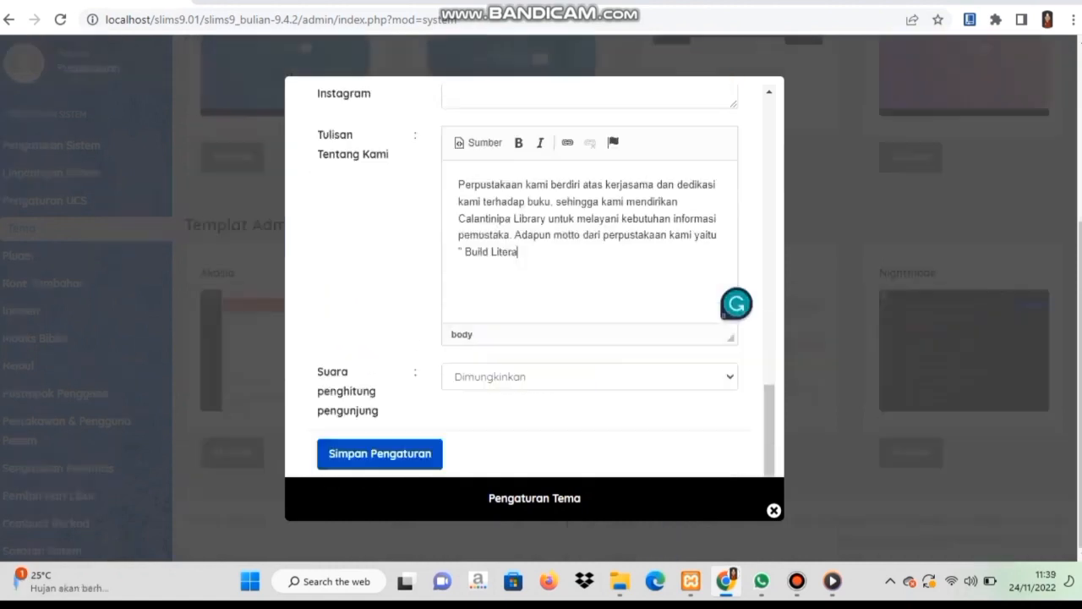
{"action": "type", "text": "cy. Build a Country \""}
{"action": "left_click", "coordinate": [380, 454]}
{"action": "left_click", "coordinate": [682, 126]}
{"action": "left_click", "coordinate": [773, 510]}
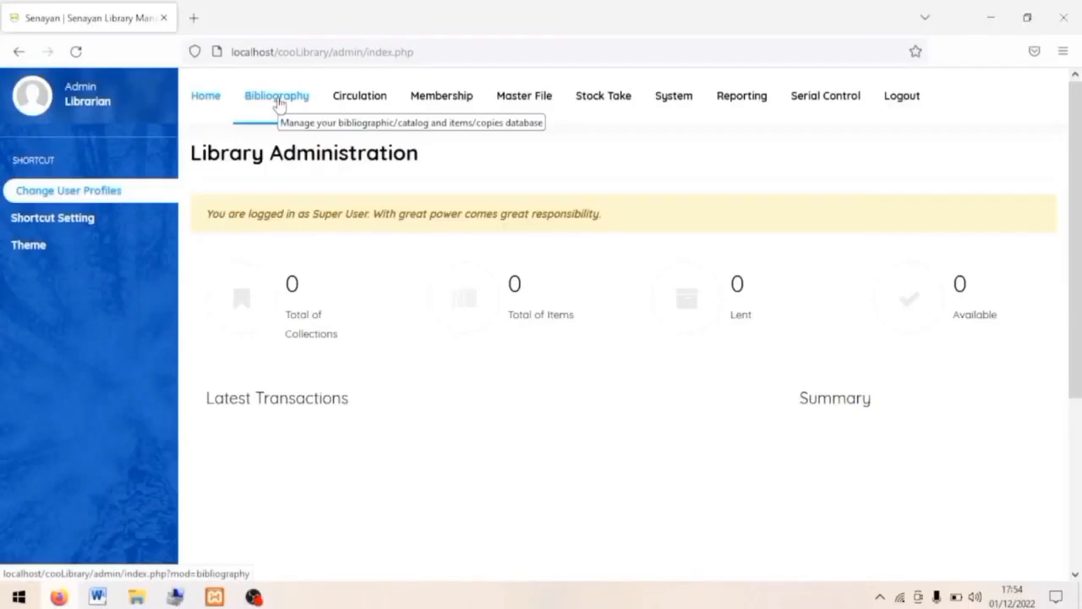
Start a blank new bibliography record and enter the title Laskar Pelangi.
{"action": "left_click", "coordinate": [278, 102]}
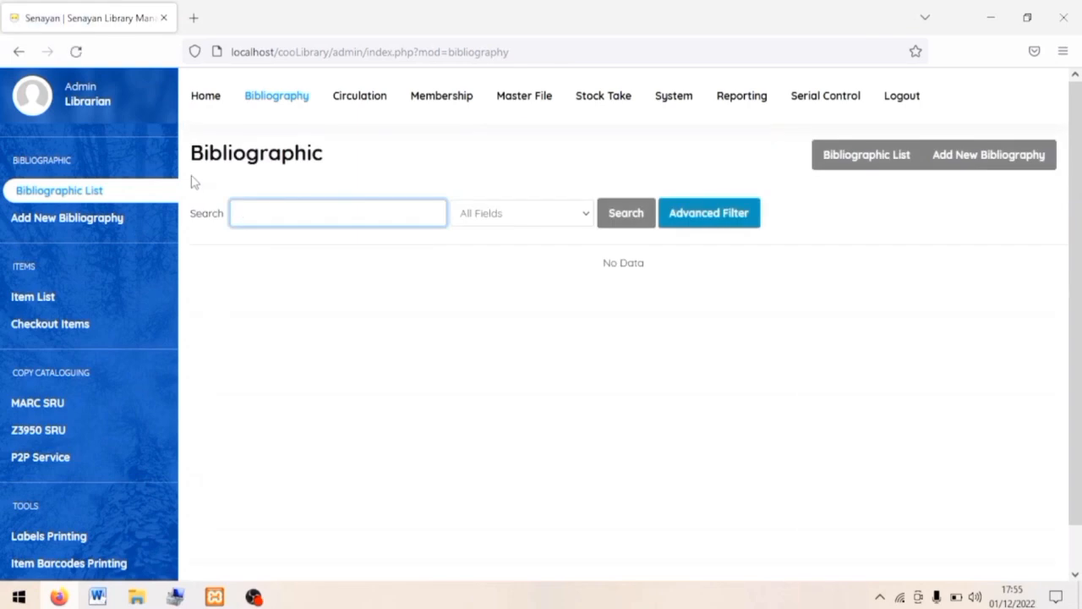
{"action": "left_click", "coordinate": [125, 218]}
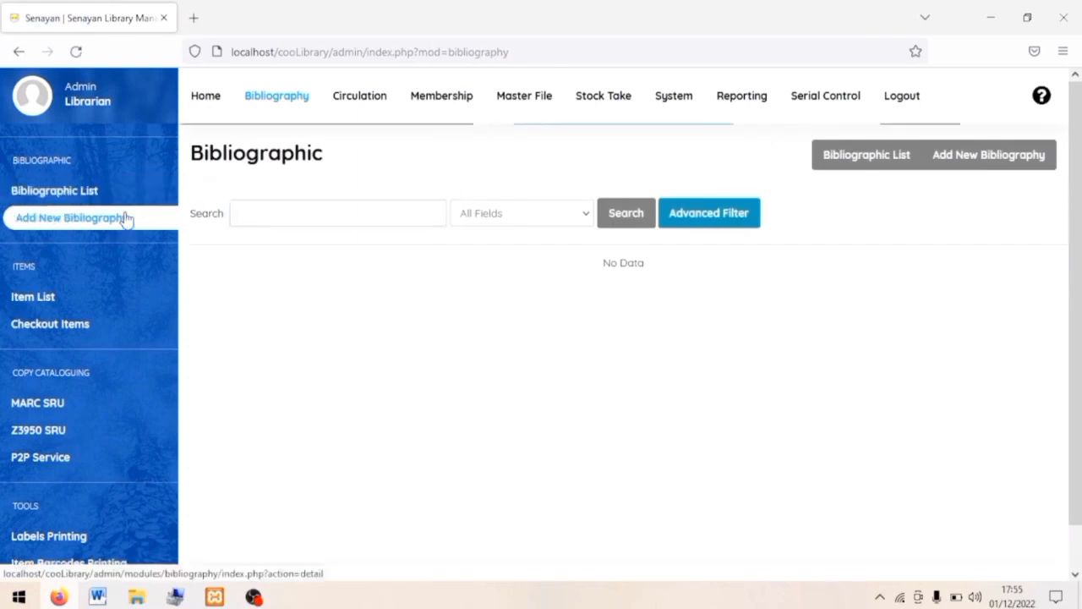
{"action": "left_click", "coordinate": [966, 157]}
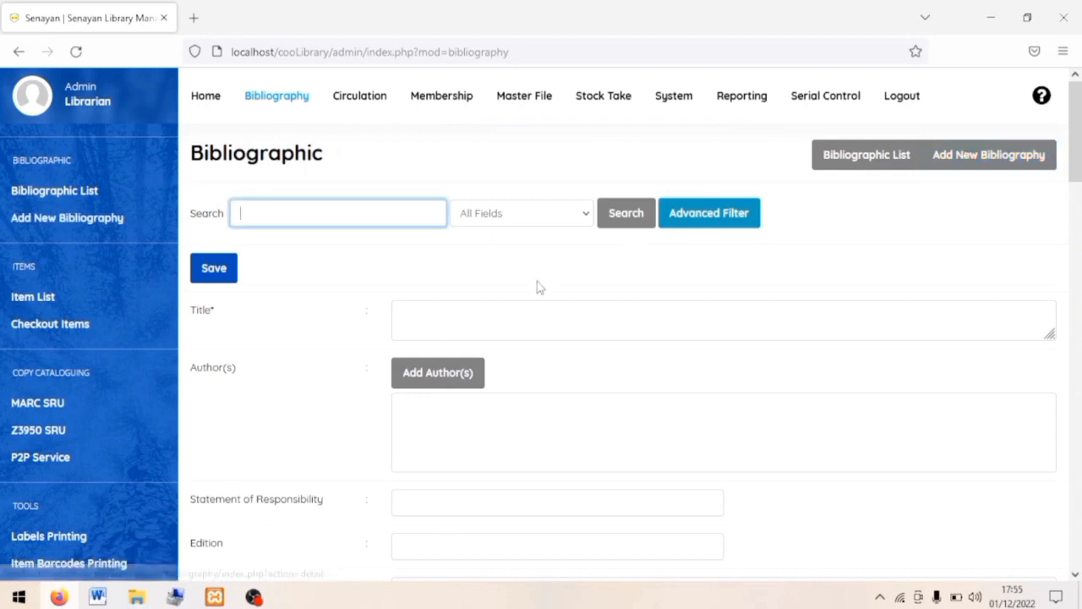
{"action": "left_click", "coordinate": [433, 324]}
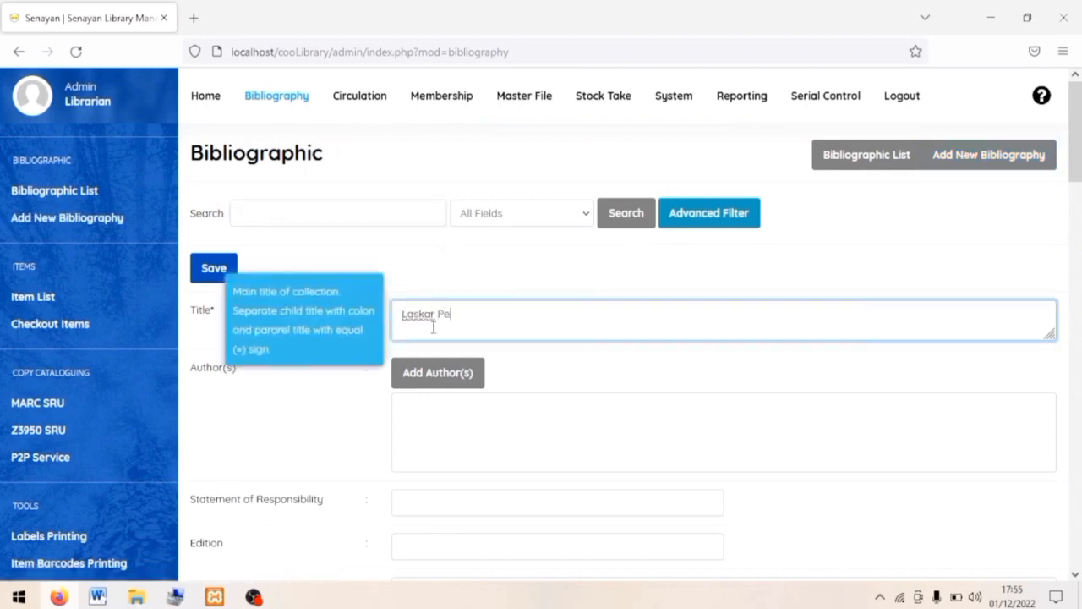
{"action": "scroll", "coordinate": [438, 423], "scroll_direction": "down", "scroll_amount": 3}
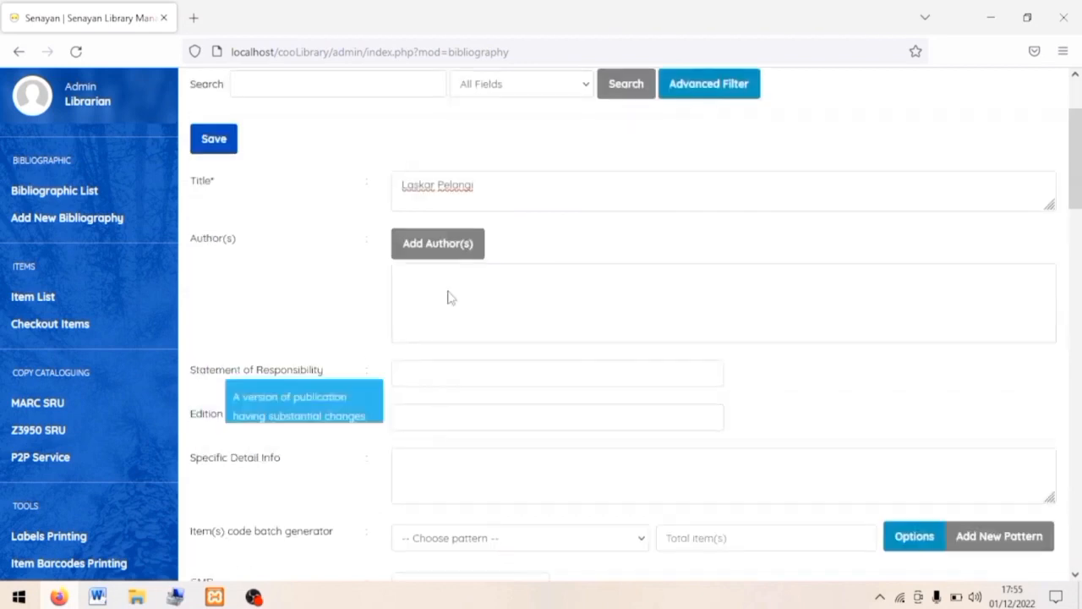
Add Andrea Hirata to the record as its primary author.
{"action": "left_click", "coordinate": [456, 247]}
{"action": "left_click", "coordinate": [401, 265]}
{"action": "type", "text": "Andrea Hirata"}
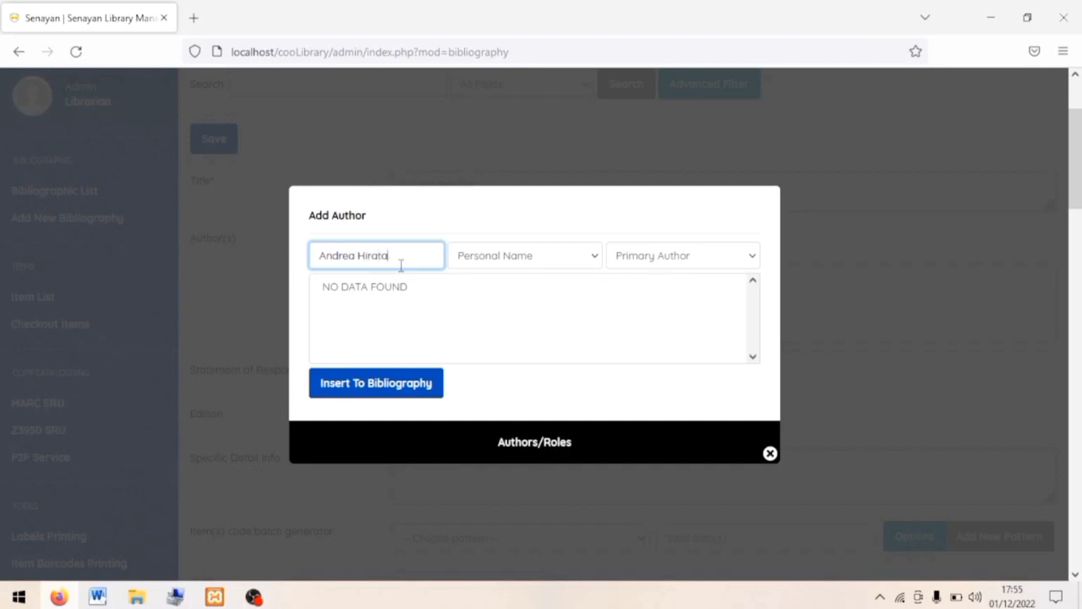
{"action": "left_click", "coordinate": [535, 311]}
{"action": "left_click", "coordinate": [394, 392]}
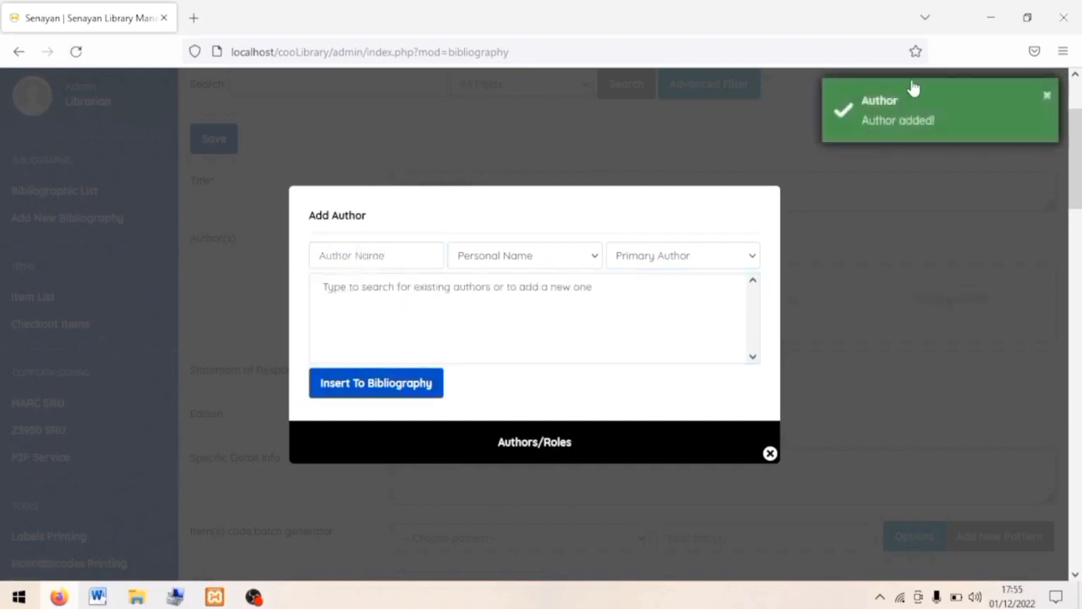
{"action": "left_click", "coordinate": [770, 454]}
{"action": "scroll", "coordinate": [496, 330], "scroll_direction": "down", "scroll_amount": 1}
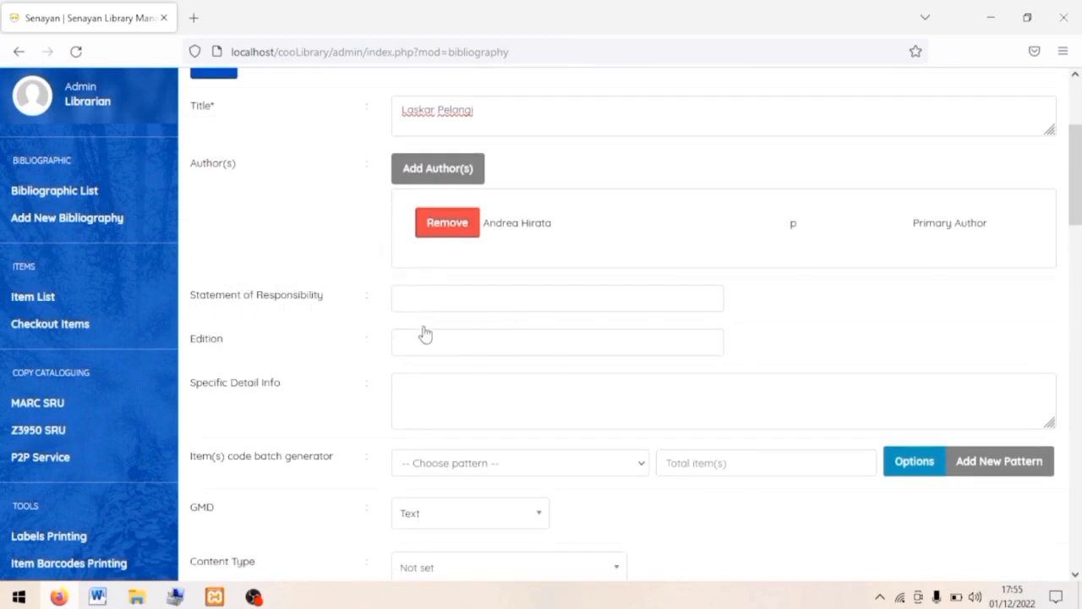
Enter edition Cetakan I and 8 item copies.
{"action": "left_click", "coordinate": [420, 347]}
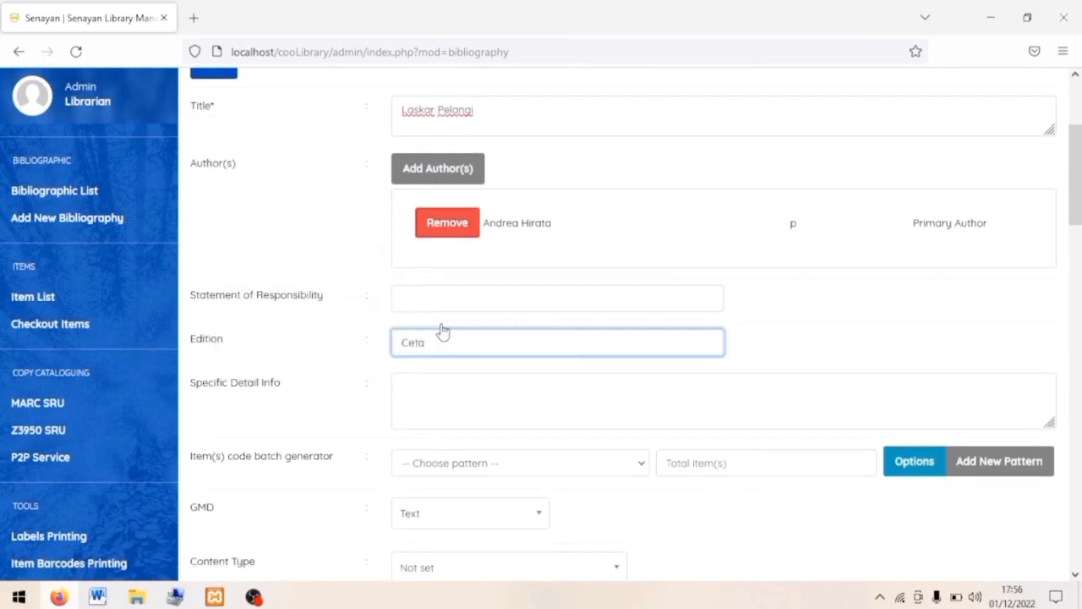
{"action": "scroll", "coordinate": [442, 330], "scroll_direction": "down", "scroll_amount": 2}
{"action": "left_click", "coordinate": [674, 290]}
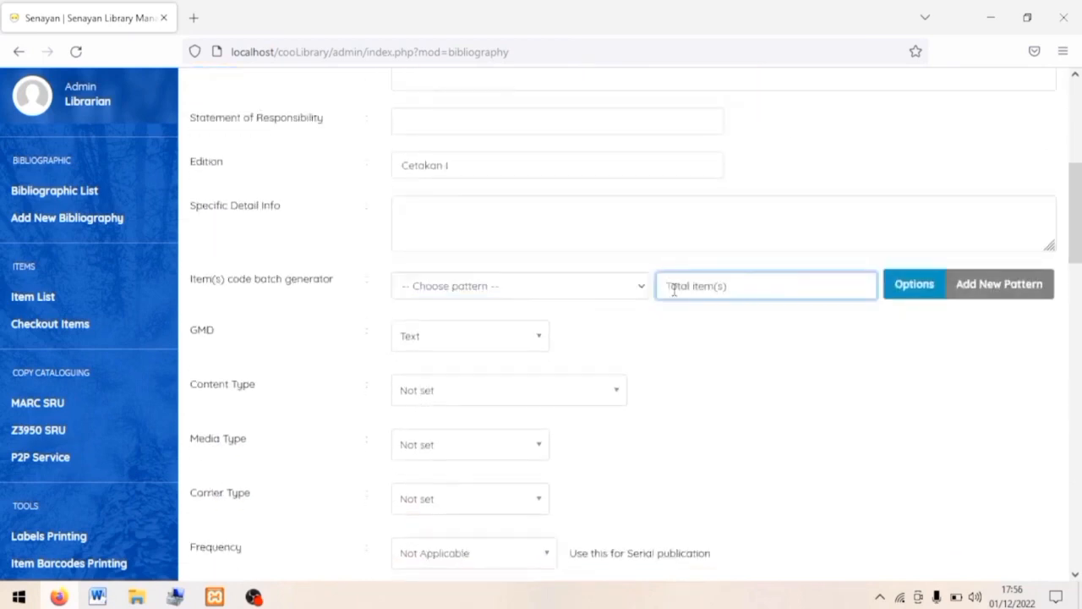
{"action": "type", "text": "8"}
Create a new item code pattern B00000 with prefix B and use it for the copies.
{"action": "left_click", "coordinate": [995, 286]}
{"action": "left_click", "coordinate": [479, 317]}
{"action": "left_click", "coordinate": [468, 359]}
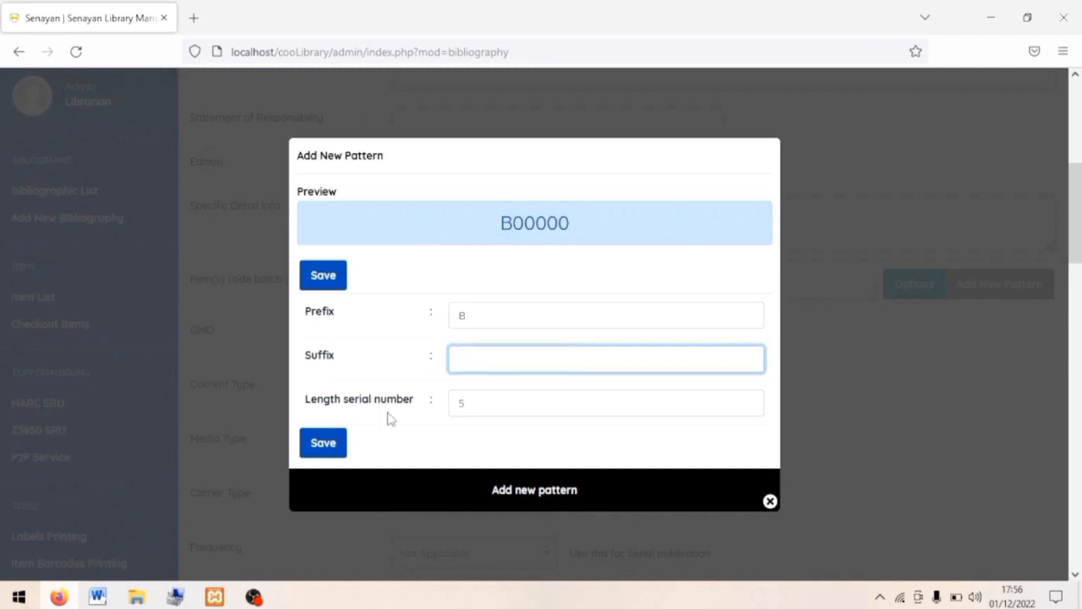
{"action": "left_click", "coordinate": [336, 448]}
{"action": "left_click", "coordinate": [672, 353]}
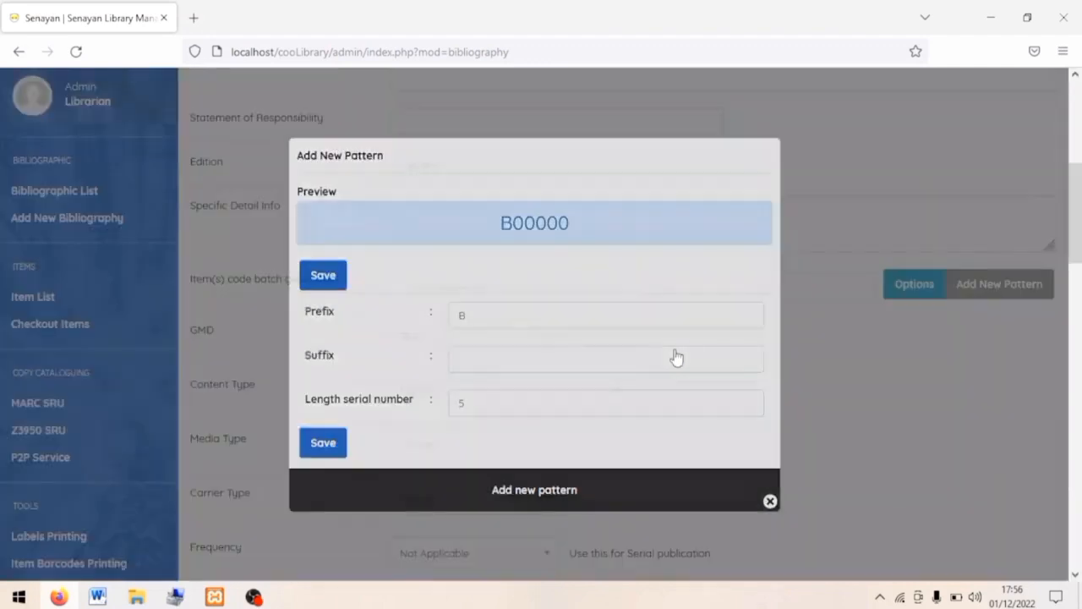
{"action": "left_click", "coordinate": [584, 289]}
{"action": "left_click", "coordinate": [569, 331]}
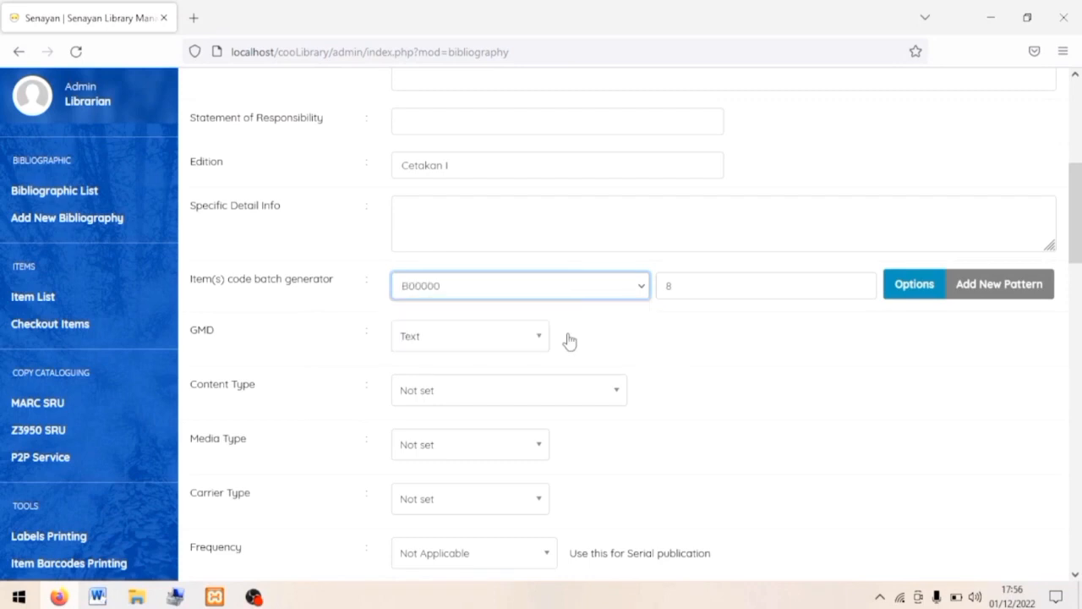
Set the copies' location to My Library, shelf 800, type Textbook and source Prize/Grant.
{"action": "left_click", "coordinate": [912, 288]}
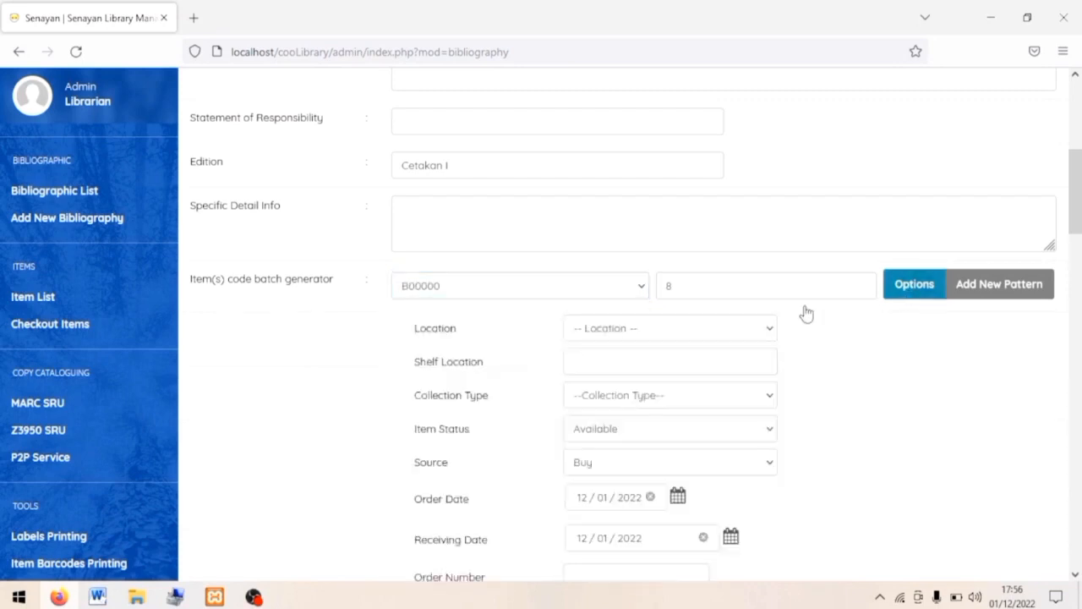
{"action": "left_click", "coordinate": [729, 336]}
{"action": "left_click", "coordinate": [701, 375]}
{"action": "scroll", "coordinate": [604, 253], "scroll_direction": "down", "scroll_amount": 2}
{"action": "left_click", "coordinate": [606, 256]}
{"action": "type", "text": "800"}
{"action": "left_click", "coordinate": [664, 300]}
{"action": "left_click", "coordinate": [652, 353]}
{"action": "left_click", "coordinate": [620, 362]}
{"action": "left_click", "coordinate": [623, 400]}
{"action": "scroll", "coordinate": [623, 406], "scroll_direction": "down", "scroll_amount": 5}
{"action": "left_click", "coordinate": [475, 351]}
{"action": "type", "text": "9793062797"}
{"action": "left_click", "coordinate": [486, 402]}
{"action": "type", "text": "B"}
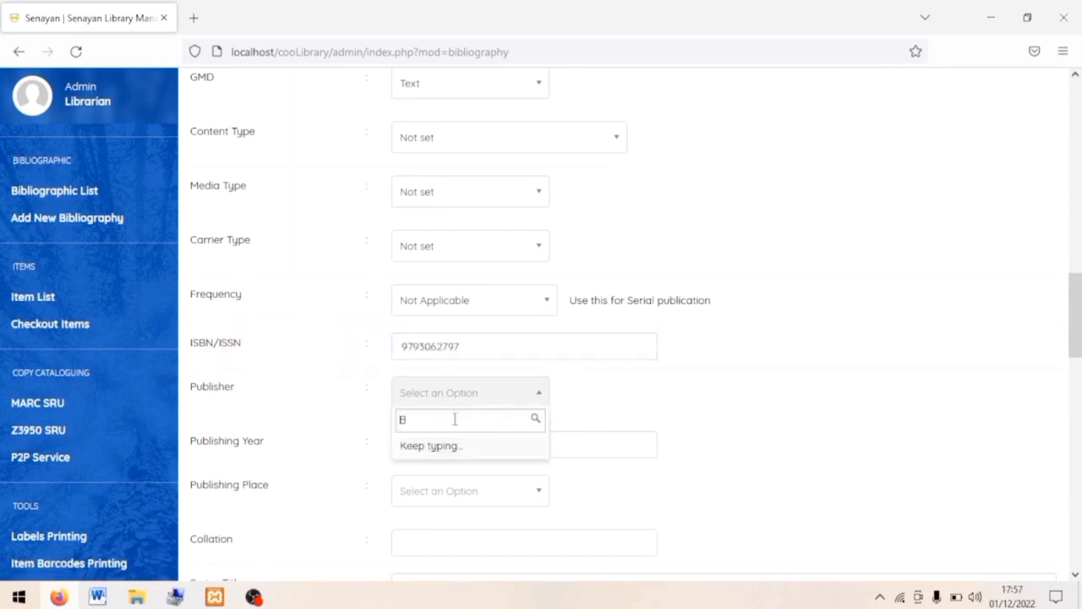
{"action": "left_click", "coordinate": [462, 443]}
{"action": "left_click", "coordinate": [462, 444]}
{"action": "type", "text": "20"}
{"action": "scroll", "coordinate": [462, 442], "scroll_direction": "down", "scroll_amount": 2}
{"action": "left_click", "coordinate": [462, 386]}
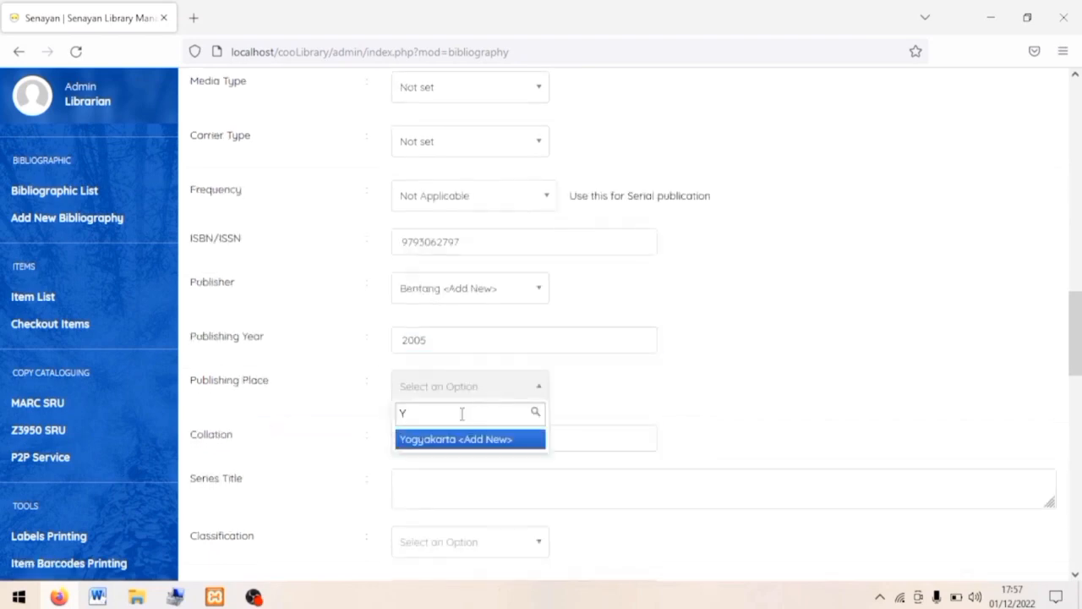
{"action": "left_click", "coordinate": [473, 438]}
Enter collation '529 hlm.; 21 cm.', classification 813 and call number '813 AND'.
{"action": "scroll", "coordinate": [476, 440], "scroll_direction": "down", "scroll_amount": 2}
{"action": "left_click", "coordinate": [449, 323]}
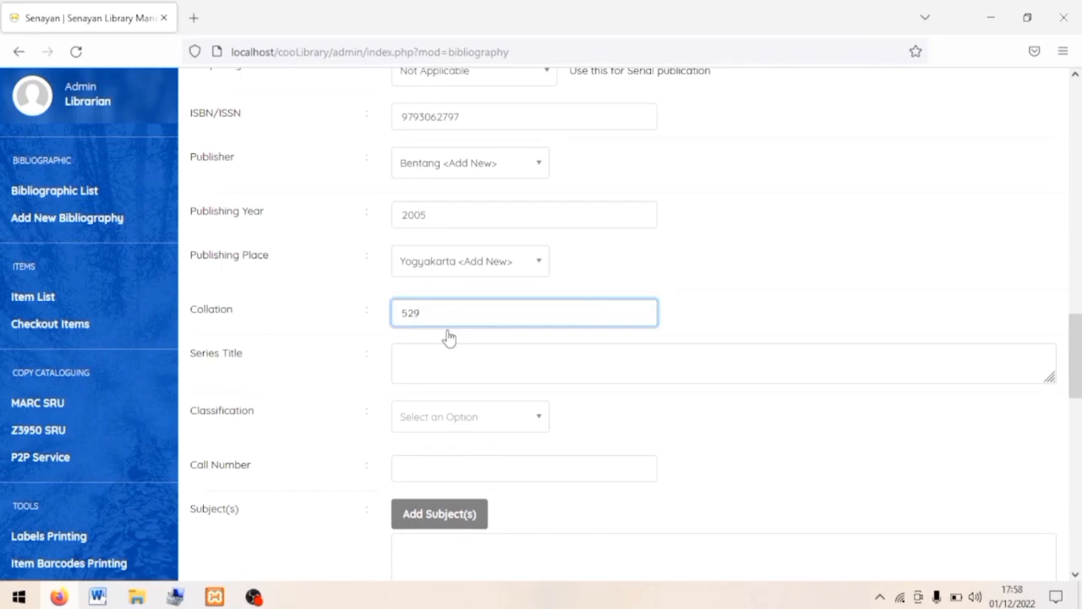
{"action": "type", "text": "529 hlm.; 21 cm."}
{"action": "scroll", "coordinate": [448, 314], "scroll_direction": "down", "scroll_amount": 2}
{"action": "left_click", "coordinate": [446, 329]}
{"action": "type", "text": "813"}
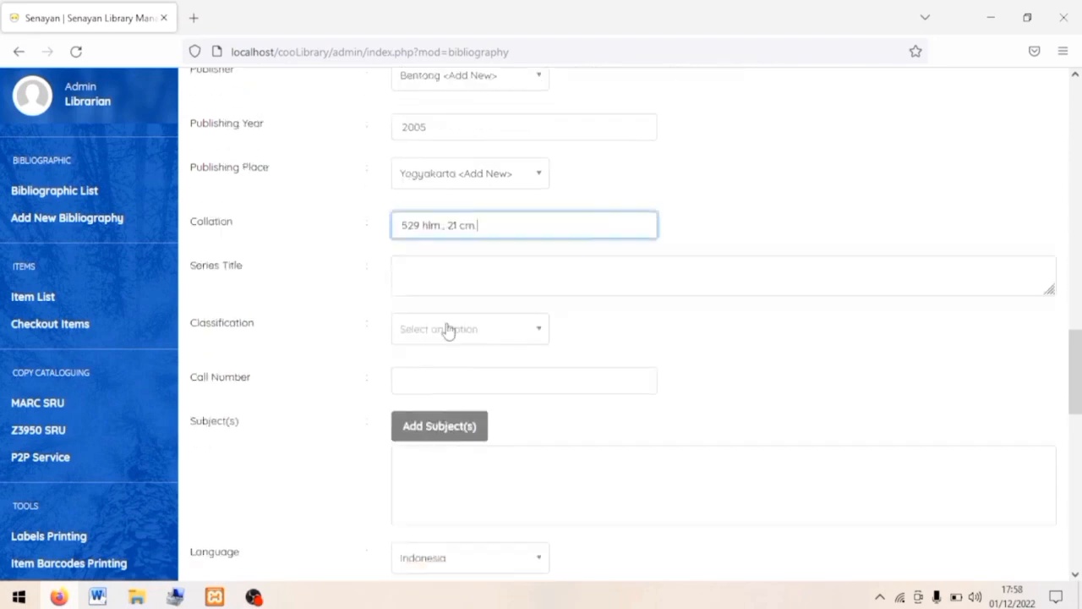
{"action": "left_click", "coordinate": [442, 383]}
{"action": "left_click", "coordinate": [429, 383]}
{"action": "type", "text": "813 AND l"}
Attach the subject Fiksi Indonesia to the record.
{"action": "scroll", "coordinate": [428, 383], "scroll_direction": "down", "scroll_amount": 3}
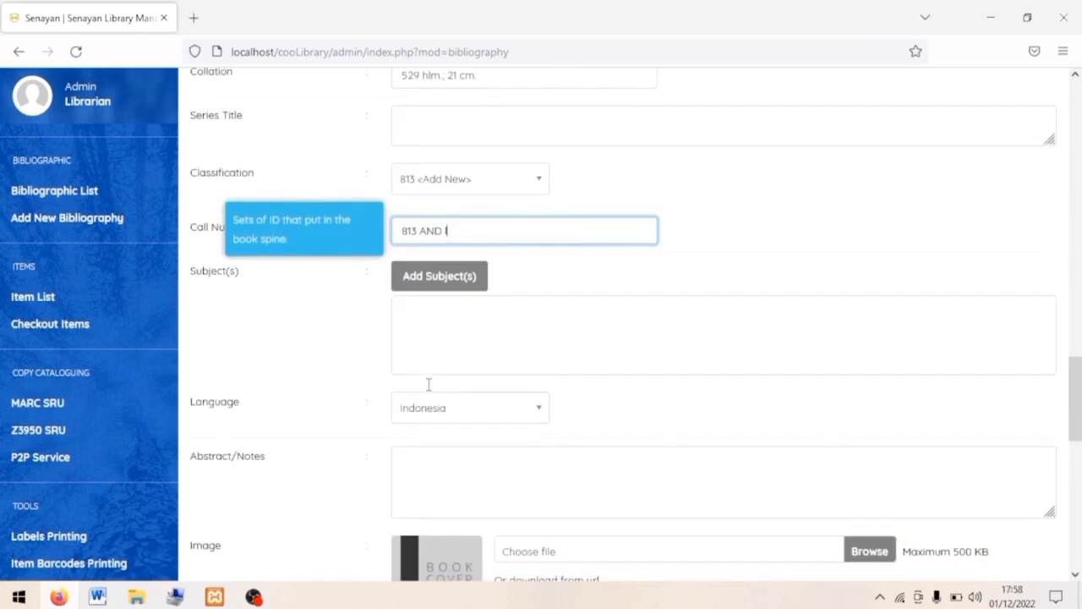
{"action": "left_click", "coordinate": [450, 264]}
{"action": "left_click", "coordinate": [413, 259]}
{"action": "type", "text": "Fiksi Indonesi"}
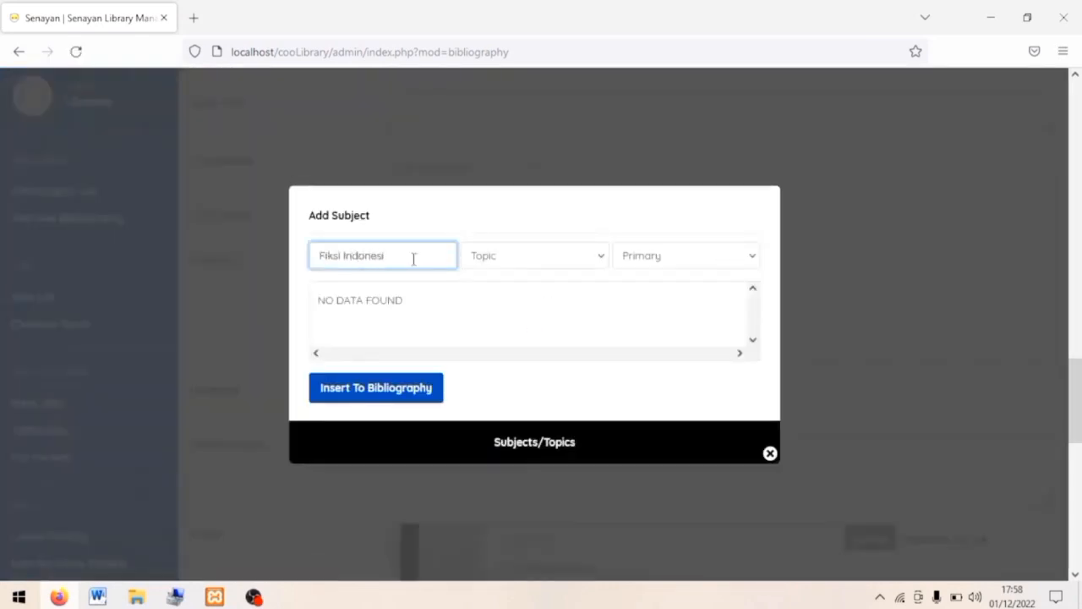
{"action": "type", "text": "a"}
{"action": "left_click", "coordinate": [376, 387]}
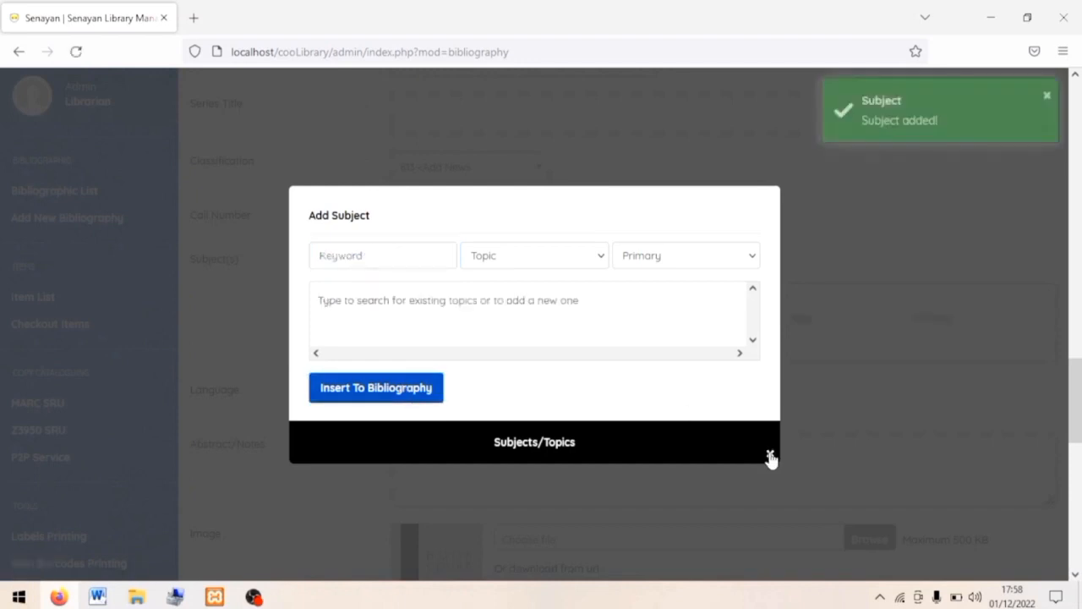
{"action": "left_click", "coordinate": [770, 454]}
Upload Laskar_Pelangi_film as the cover image and save the record.
{"action": "scroll", "coordinate": [533, 385], "scroll_direction": "down", "scroll_amount": 2}
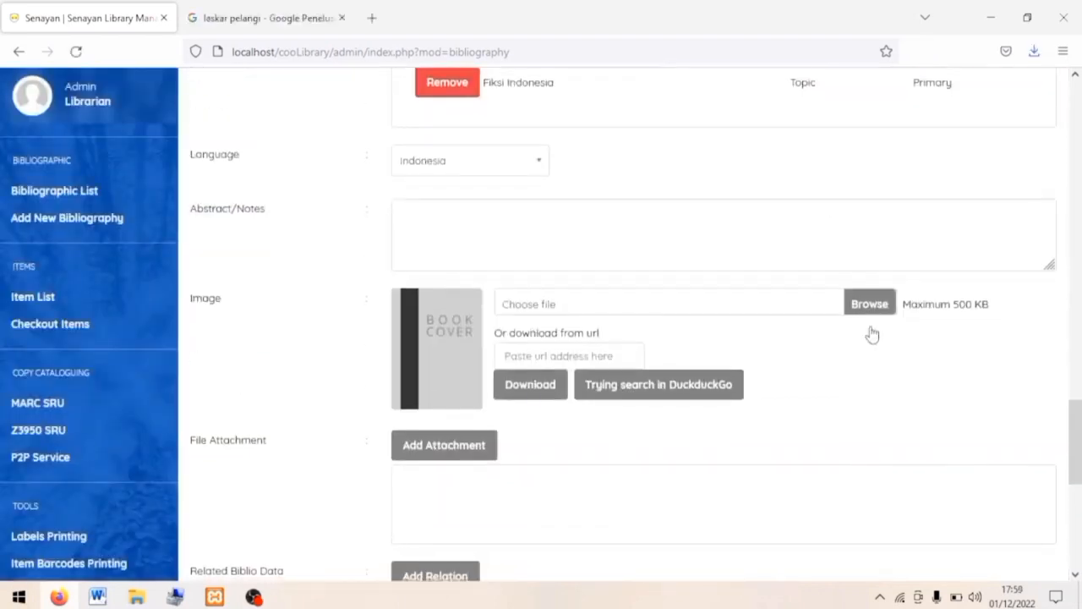
{"action": "left_click", "coordinate": [871, 304]}
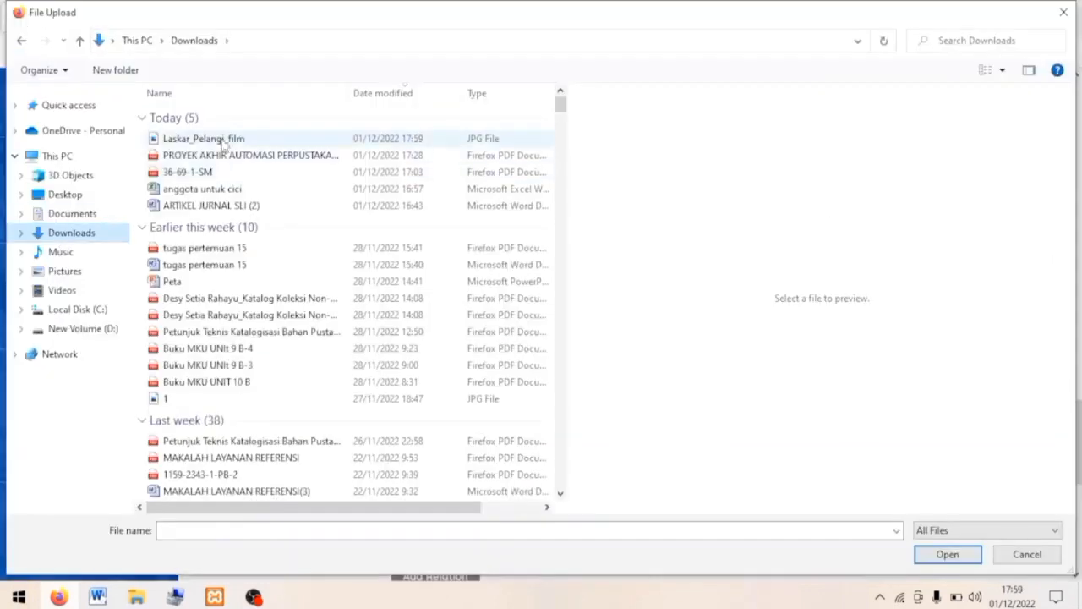
{"action": "double_click", "coordinate": [224, 142]}
{"action": "scroll", "coordinate": [301, 416], "scroll_direction": "down", "scroll_amount": 6}
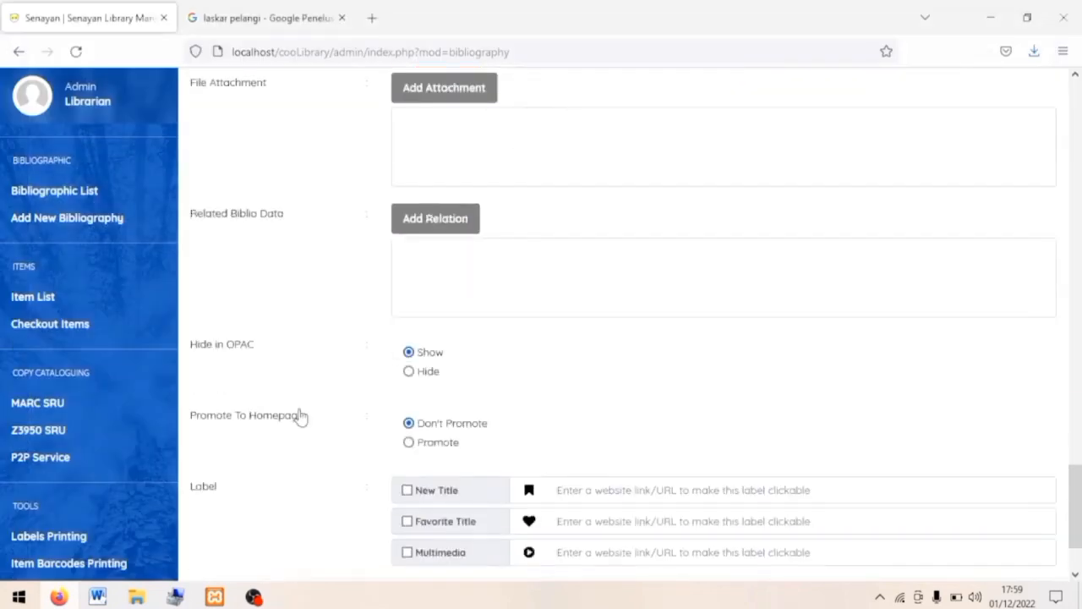
{"action": "left_click", "coordinate": [225, 495]}
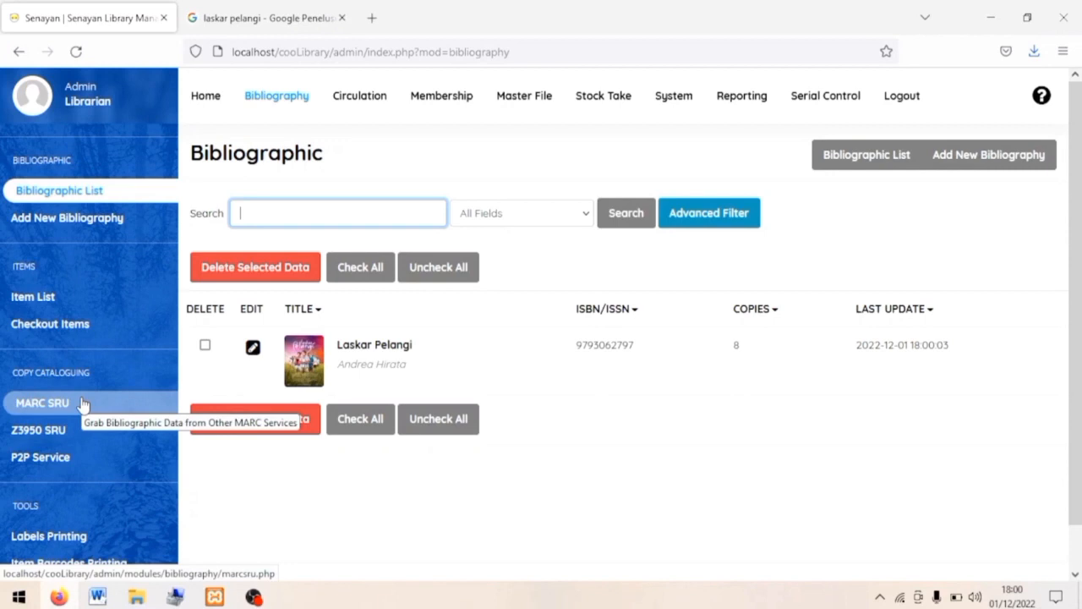
Search MARC SRU for 'Bumi' and import the '101 aksi teror dan huru-hara terdahsyat di muka bumi' record.
{"action": "left_click", "coordinate": [82, 404]}
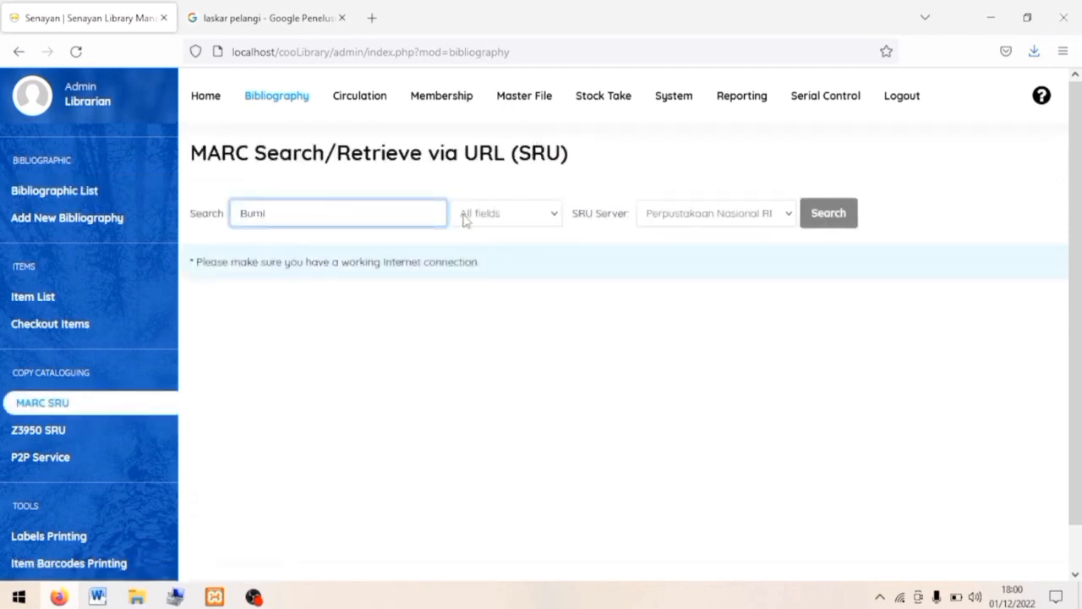
{"action": "key", "text": "Return"}
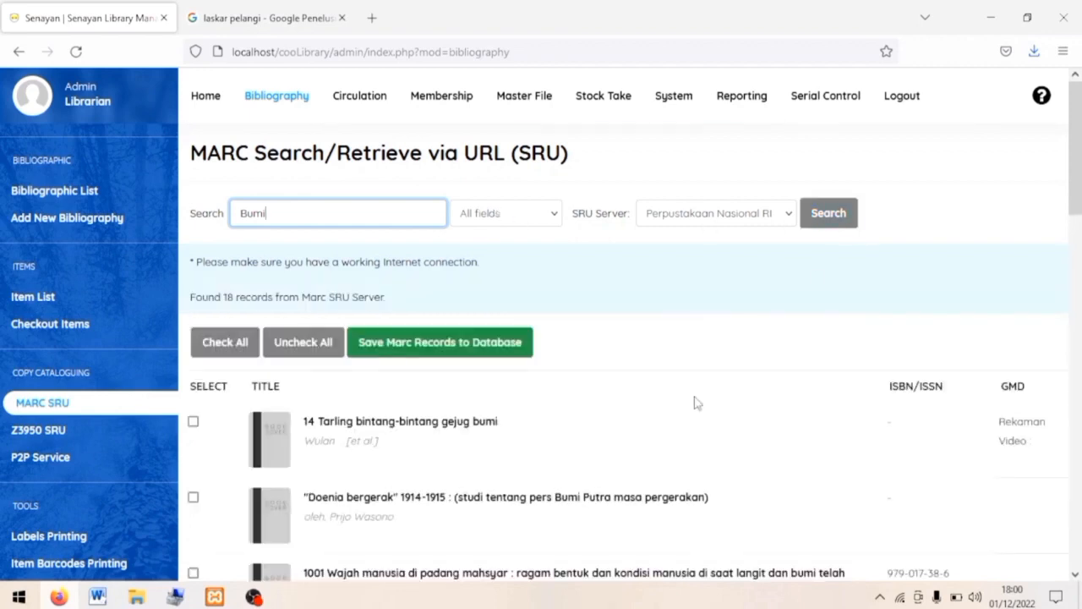
{"action": "scroll", "coordinate": [696, 403], "scroll_direction": "down", "scroll_amount": 7}
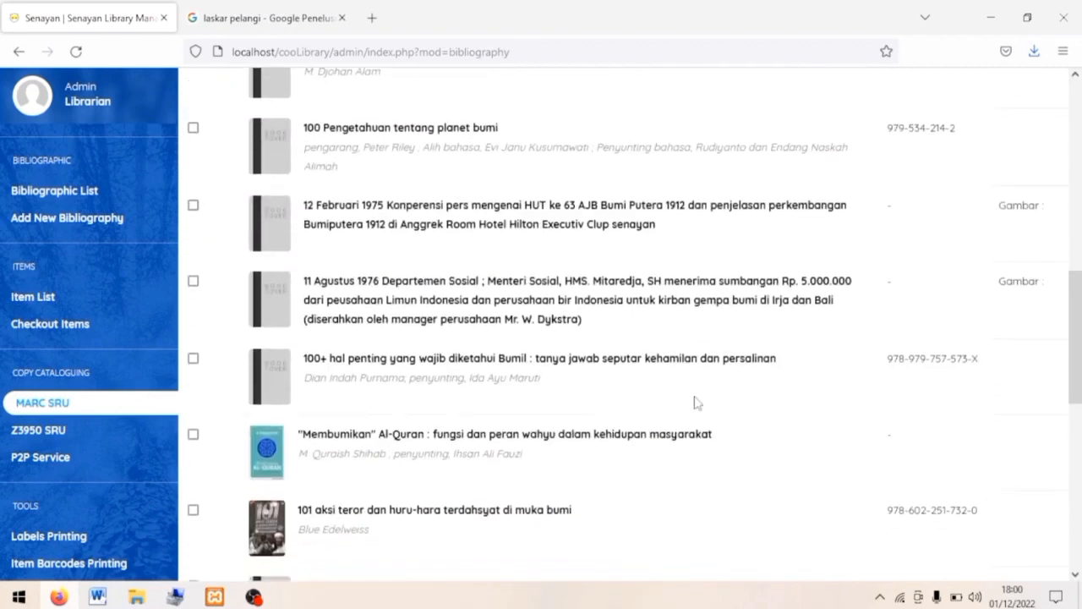
{"action": "scroll", "coordinate": [696, 402], "scroll_direction": "down", "scroll_amount": 2}
{"action": "scroll", "coordinate": [296, 338], "scroll_direction": "up", "scroll_amount": 9}
{"action": "left_click", "coordinate": [411, 269]}
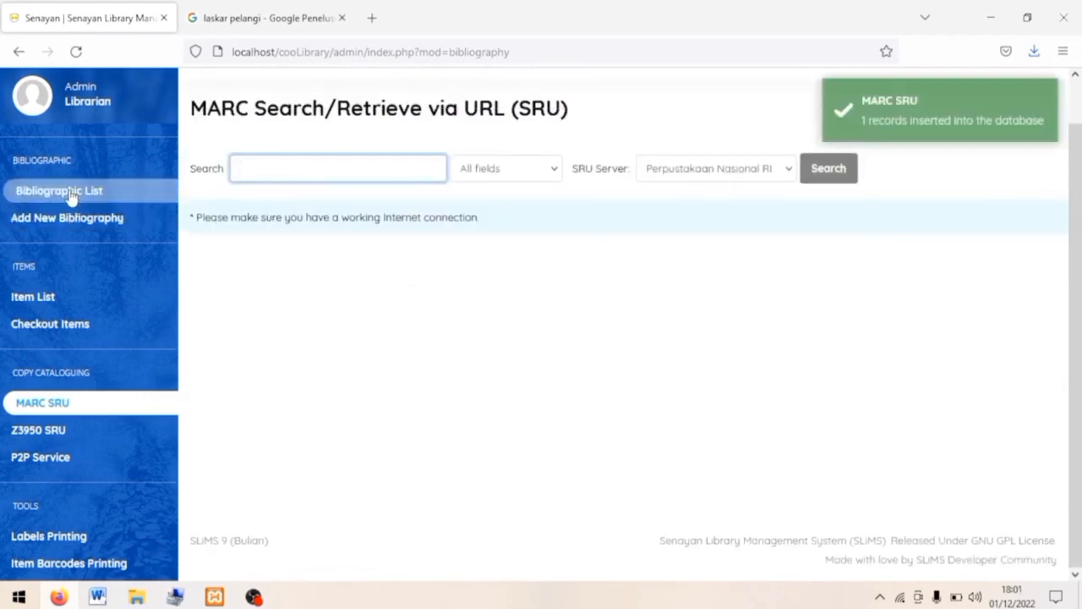
Open the imported record from the Bibliographic List and set its edition to Cetakan I.
{"action": "left_click", "coordinate": [99, 192]}
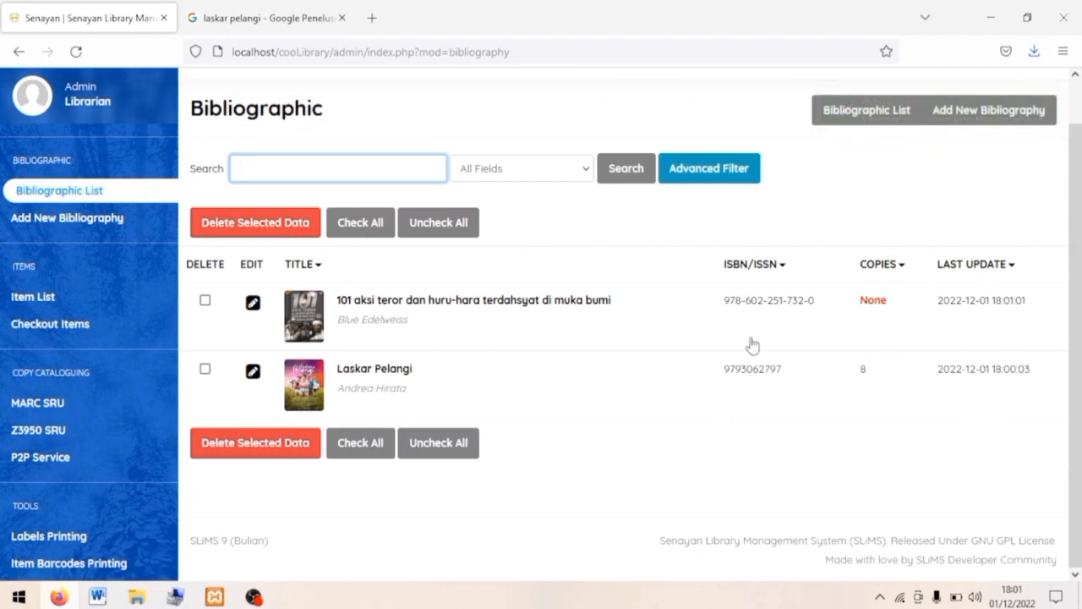
{"action": "left_click", "coordinate": [253, 302]}
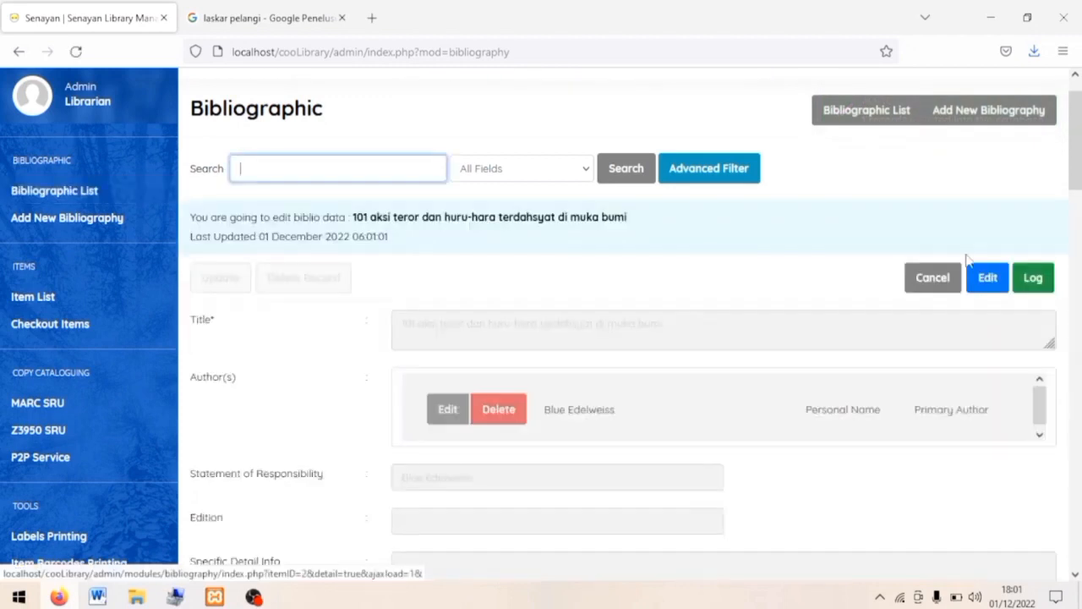
{"action": "scroll", "coordinate": [634, 352], "scroll_direction": "down", "scroll_amount": 2}
{"action": "left_click", "coordinate": [423, 413]}
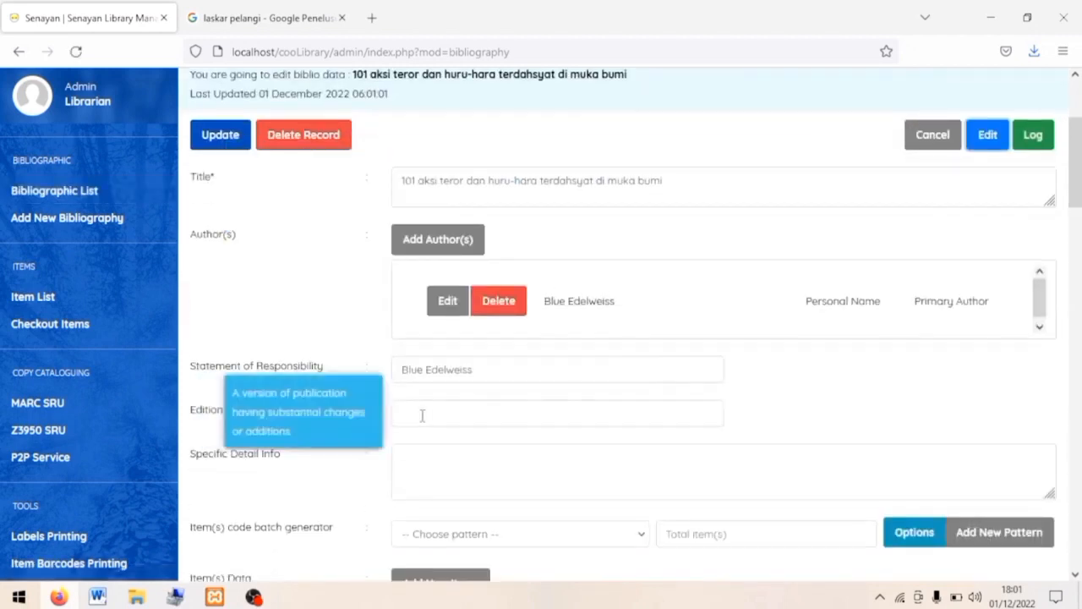
{"action": "type", "text": "C"}
{"action": "left_click", "coordinate": [423, 436]}
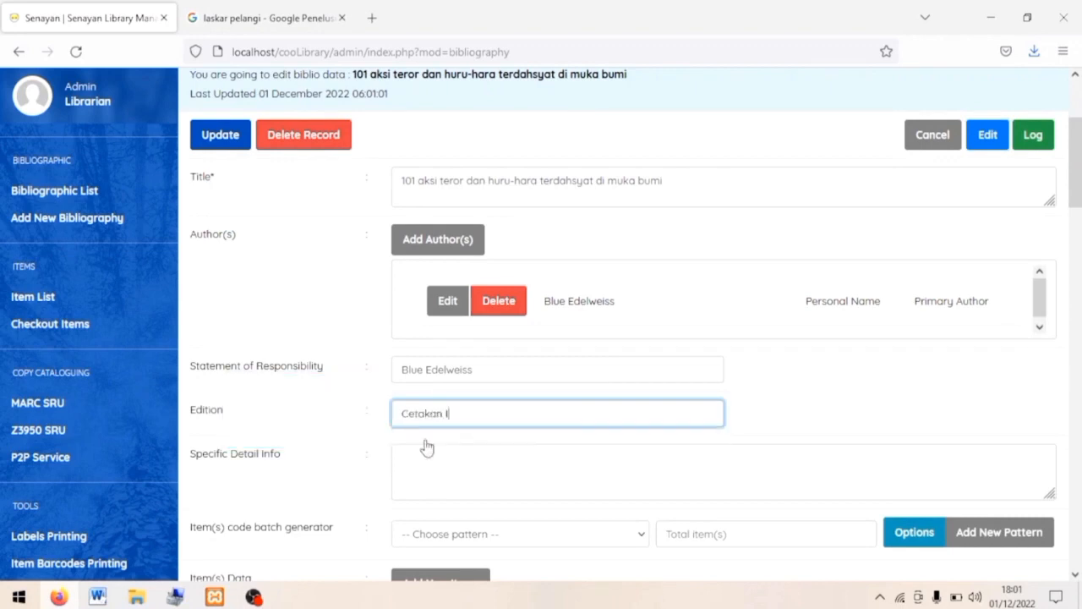
Generate 5 item copies using the B00000 item code pattern.
{"action": "scroll", "coordinate": [519, 338], "scroll_direction": "down", "scroll_amount": 4}
{"action": "left_click", "coordinate": [592, 178]}
{"action": "left_click", "coordinate": [494, 221]}
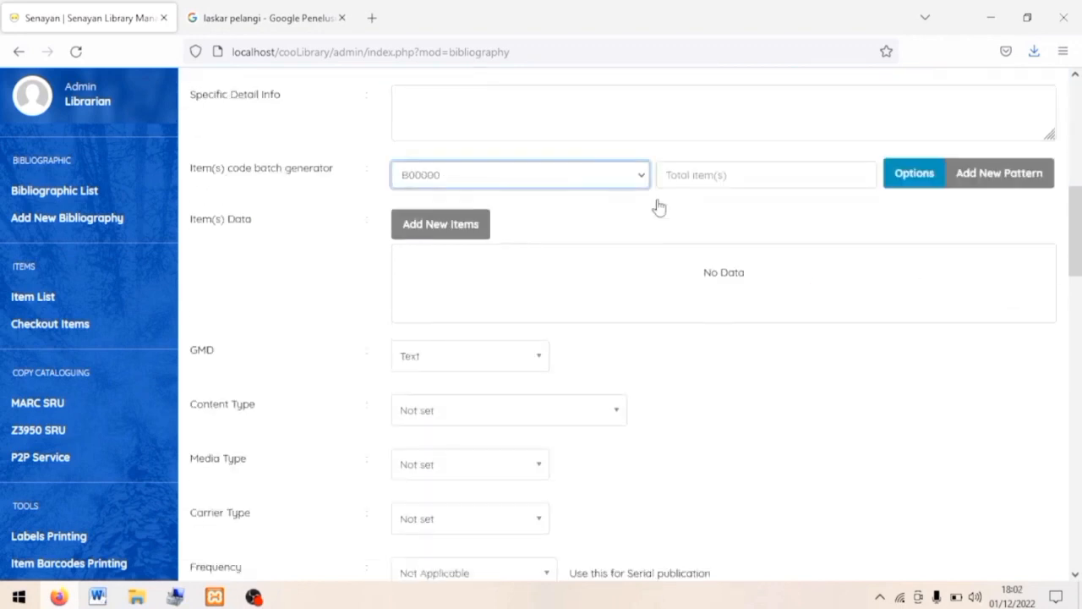
{"action": "left_click", "coordinate": [724, 168]}
{"action": "type", "text": "5"}
{"action": "left_click", "coordinate": [915, 184]}
Give the copies location My Library, shelf 300, collection type Textbook and source Prize/Grant.
{"action": "left_click", "coordinate": [732, 216]}
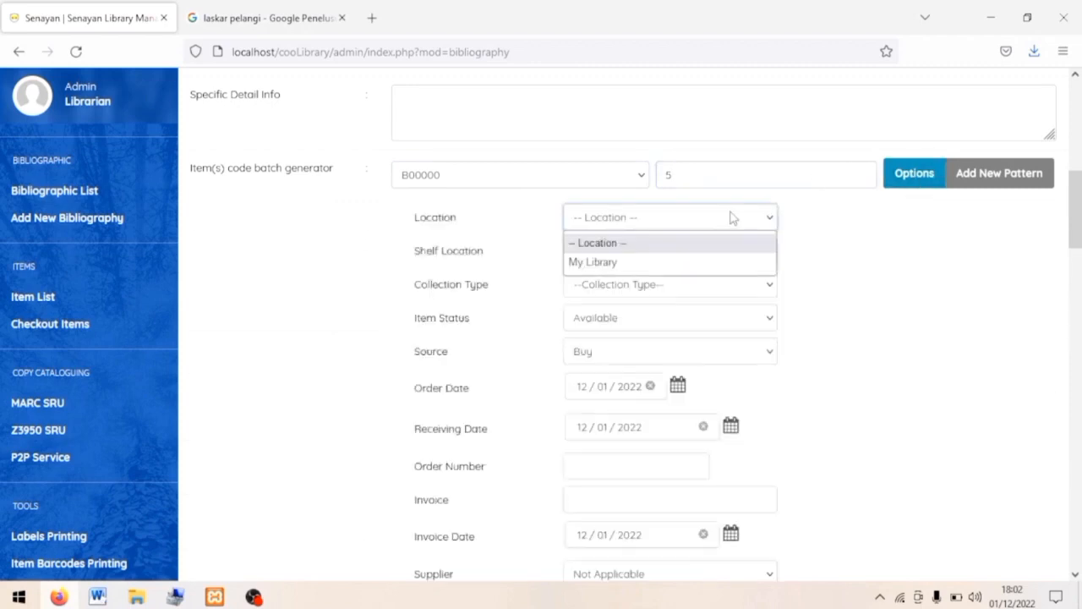
{"action": "left_click", "coordinate": [727, 263]}
{"action": "scroll", "coordinate": [406, 405], "scroll_direction": "down", "scroll_amount": 10}
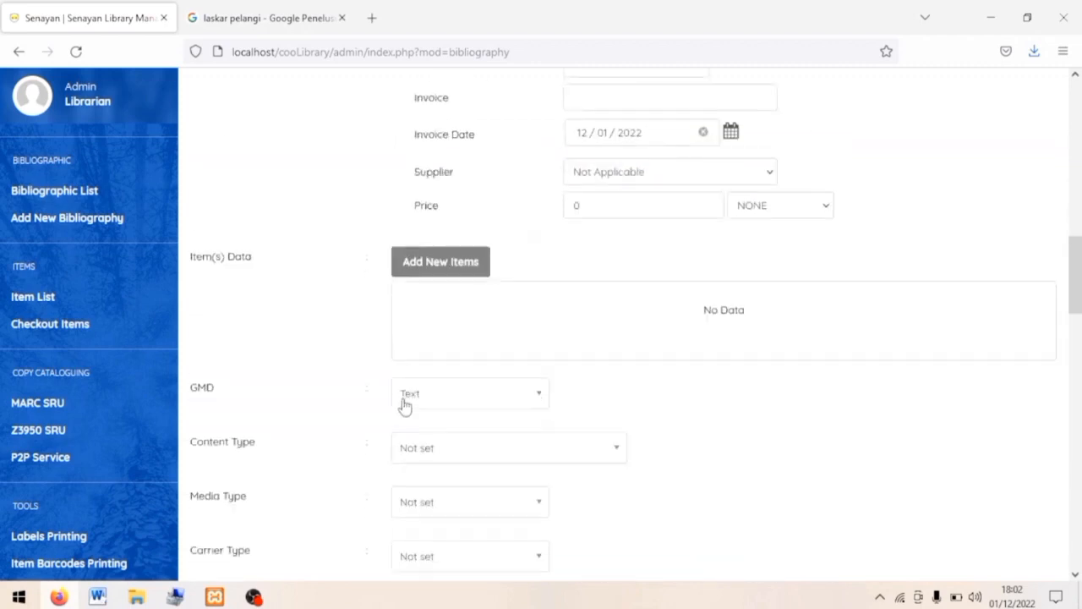
{"action": "scroll", "coordinate": [459, 488], "scroll_direction": "up", "scroll_amount": 8}
{"action": "left_click", "coordinate": [592, 154]}
{"action": "type", "text": "300"}
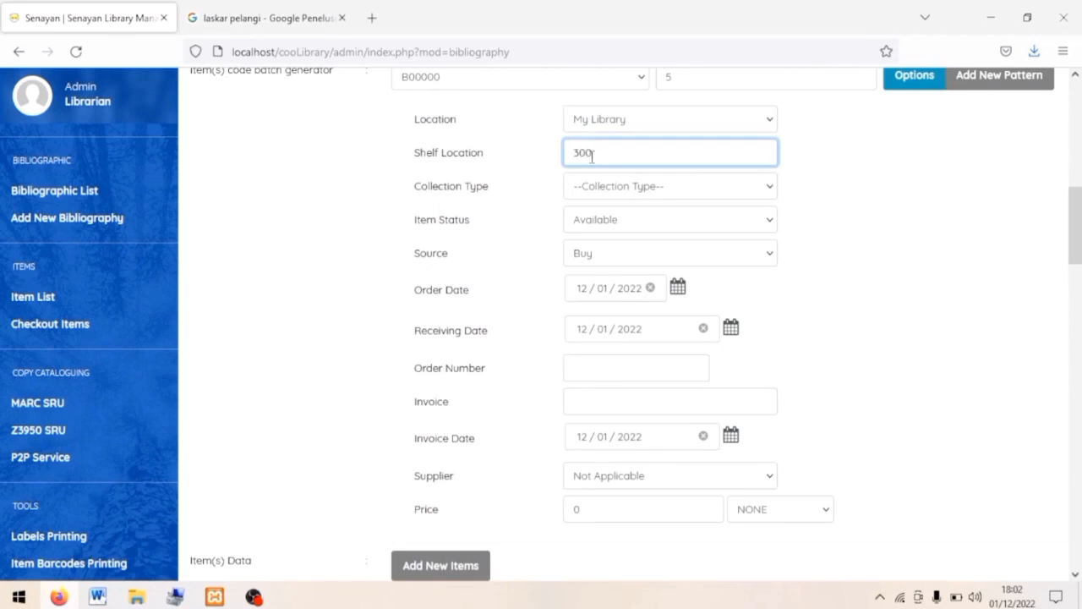
{"action": "left_click", "coordinate": [646, 192]}
{"action": "left_click", "coordinate": [631, 254]}
{"action": "left_click", "coordinate": [631, 258]}
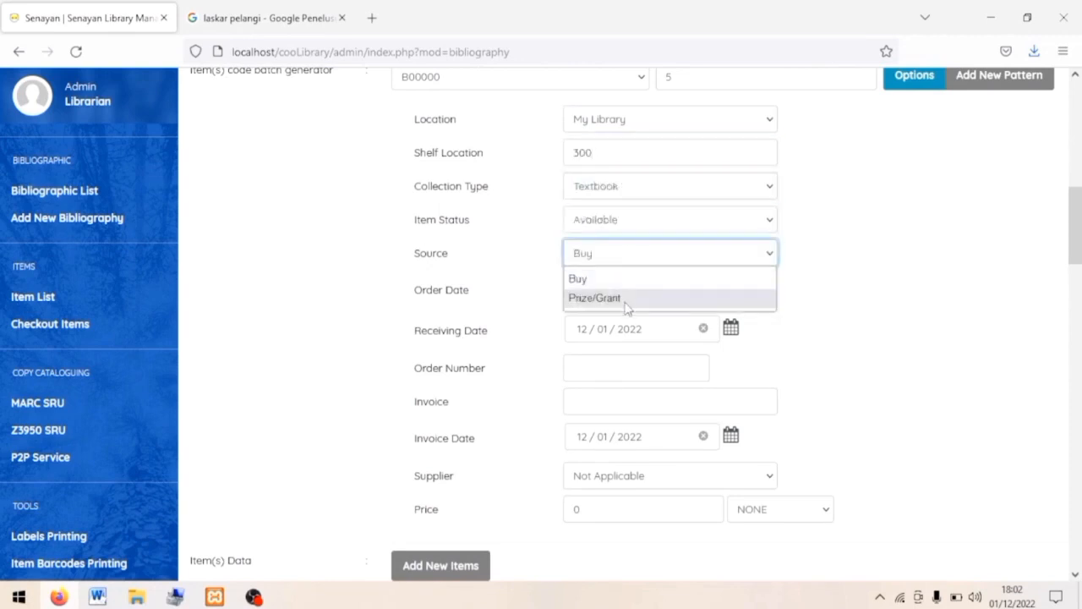
{"action": "left_click", "coordinate": [630, 300]}
Set publishing year 2014 and language Indonesia, then update the record.
{"action": "scroll", "coordinate": [626, 310], "scroll_direction": "down", "scroll_amount": 5}
{"action": "scroll", "coordinate": [626, 309], "scroll_direction": "down", "scroll_amount": 3}
{"action": "left_click", "coordinate": [442, 335]}
{"action": "type", "text": "2"}
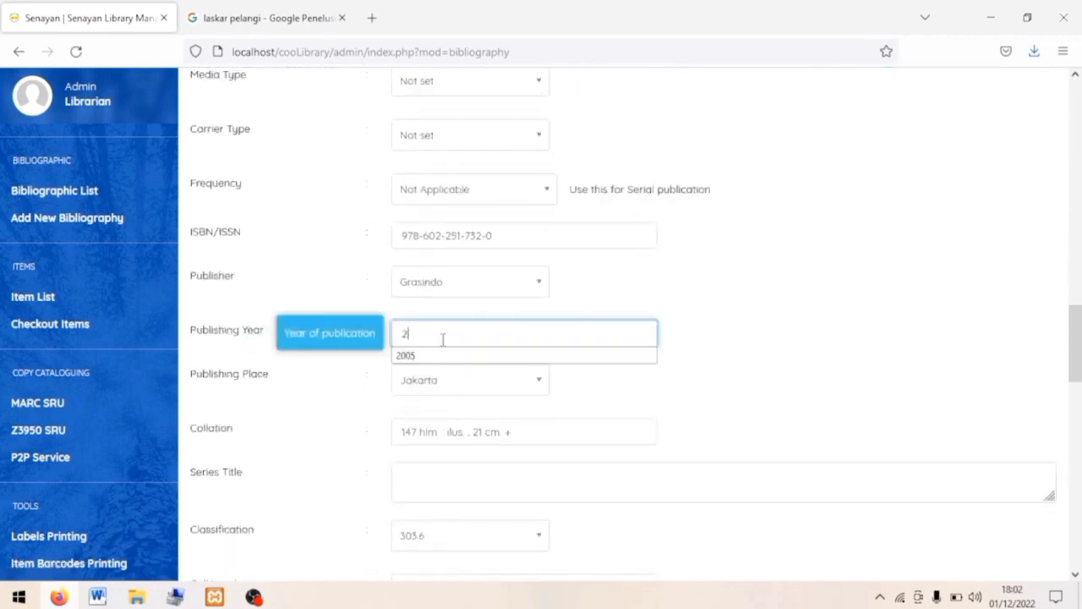
{"action": "type", "text": "014"}
{"action": "scroll", "coordinate": [442, 340], "scroll_direction": "down", "scroll_amount": 3}
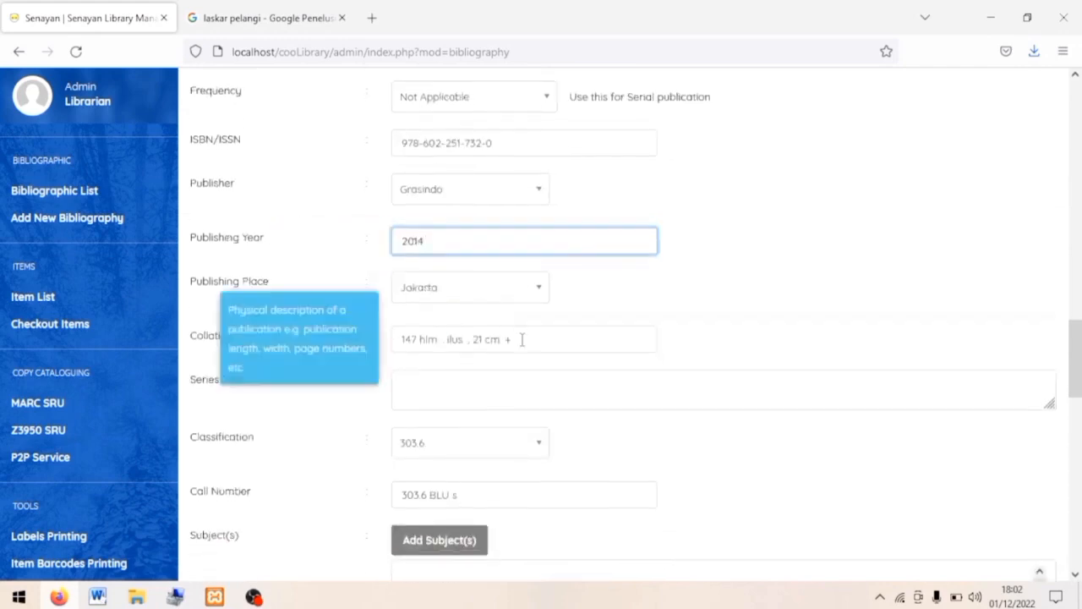
{"action": "scroll", "coordinate": [501, 399], "scroll_direction": "down", "scroll_amount": 4}
{"action": "left_click", "coordinate": [519, 361]}
{"action": "left_click", "coordinate": [456, 413]}
{"action": "scroll", "coordinate": [302, 398], "scroll_direction": "down", "scroll_amount": 11}
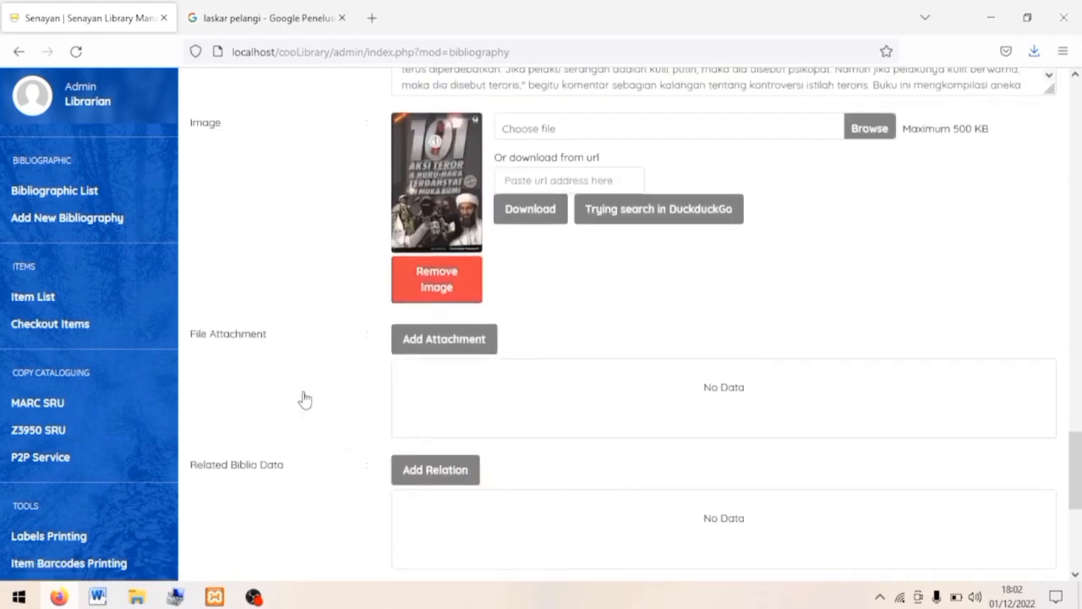
{"action": "left_click", "coordinate": [218, 495]}
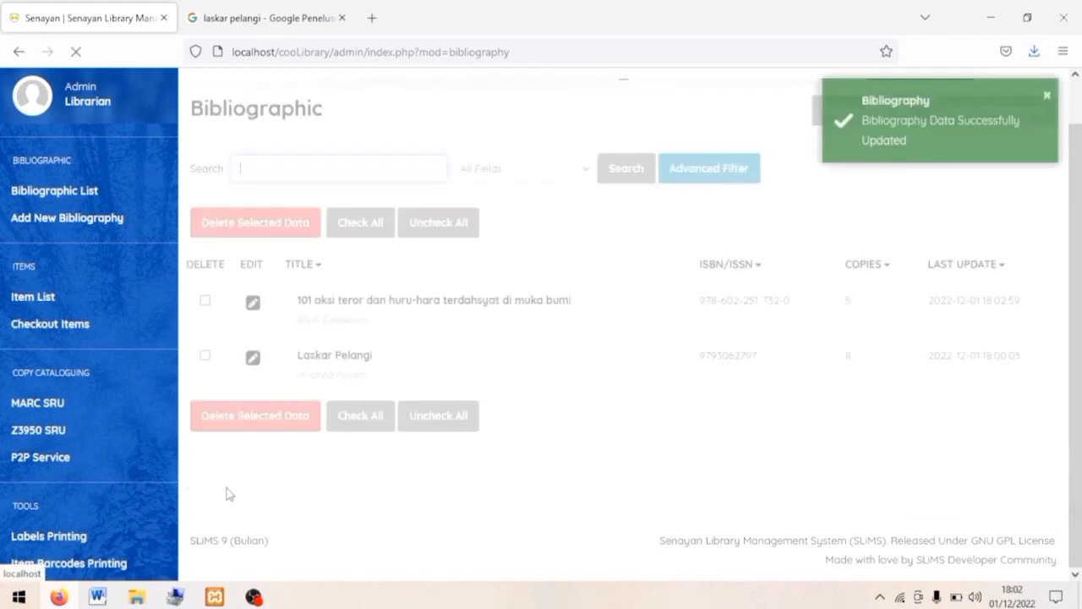
Search Z3950 SRU for 'Andrea Hirata' in the Authors field.
{"action": "left_click", "coordinate": [90, 192]}
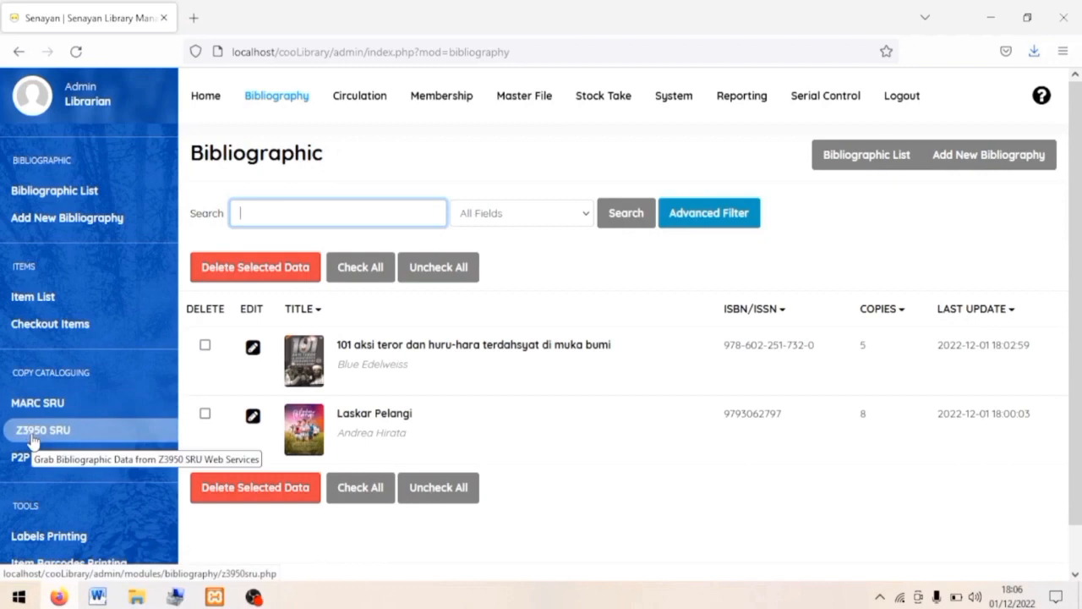
{"action": "left_click", "coordinate": [34, 431]}
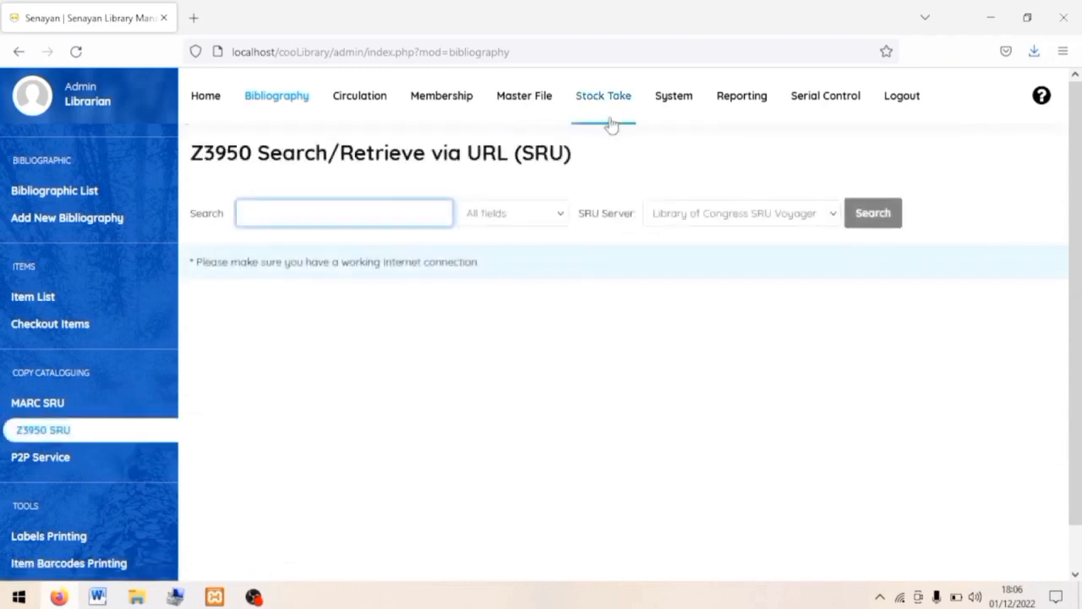
{"action": "type", "text": "Andrea Hirata"}
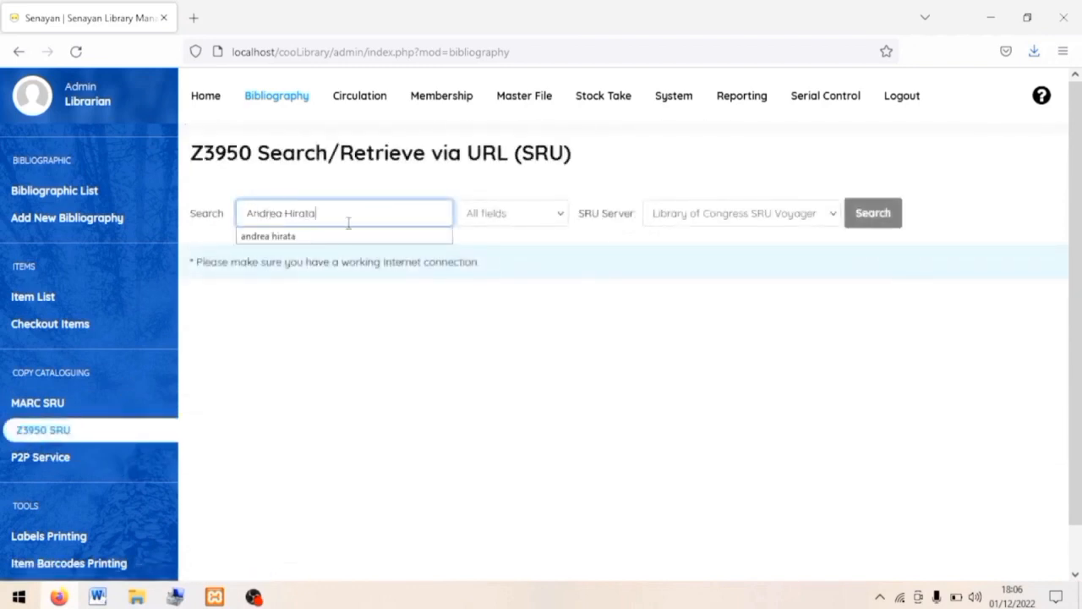
{"action": "left_click", "coordinate": [545, 216]}
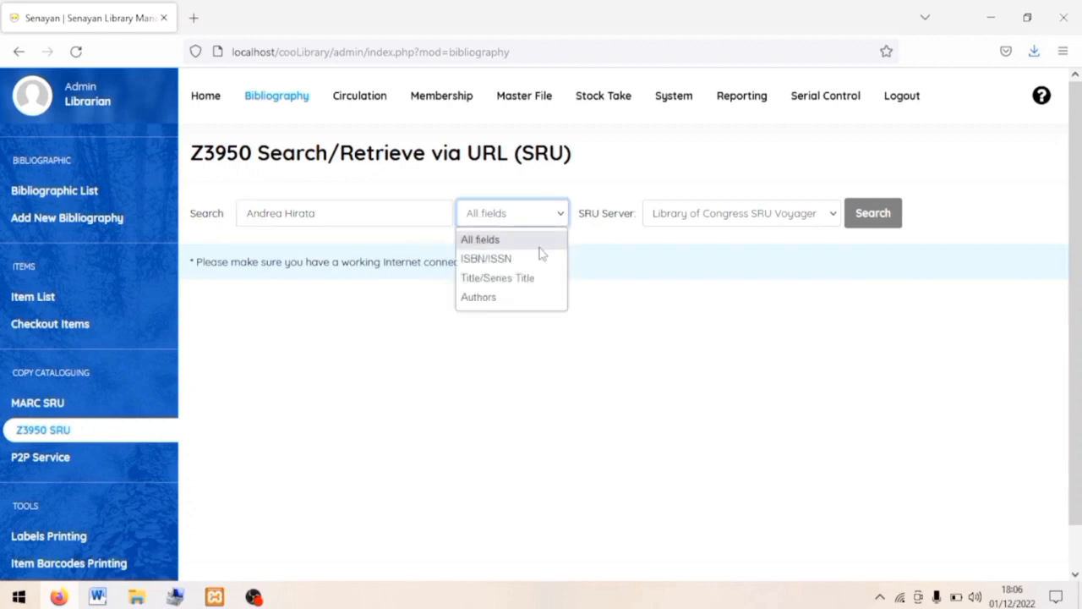
{"action": "left_click", "coordinate": [522, 299]}
{"action": "left_click", "coordinate": [879, 224]}
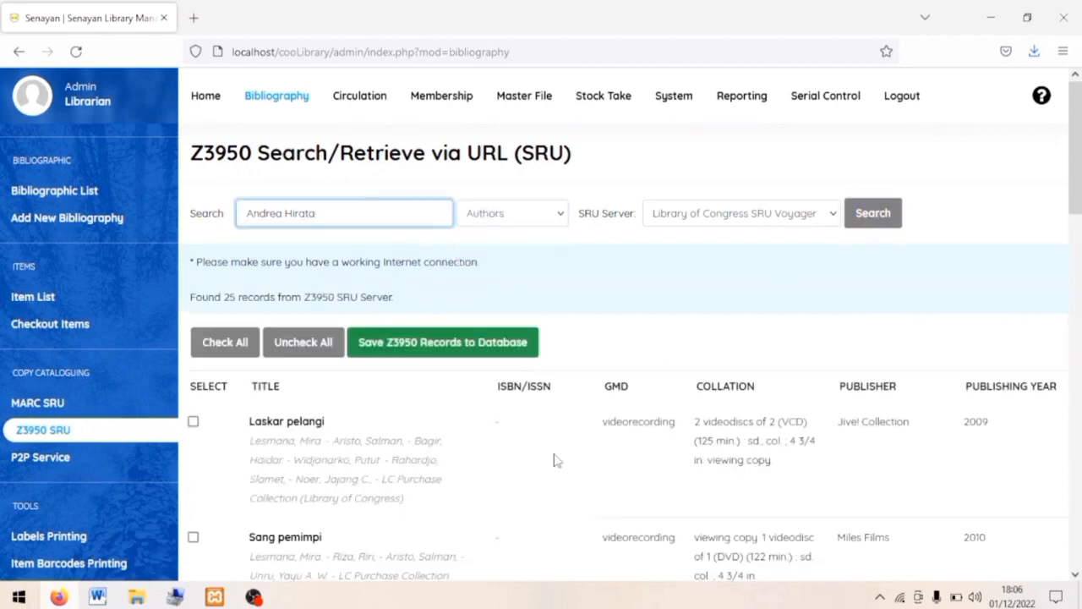
Import 'Di balik layar Laskar Pelangi' to the database and open it for editing.
{"action": "scroll", "coordinate": [556, 460], "scroll_direction": "down", "scroll_amount": 5}
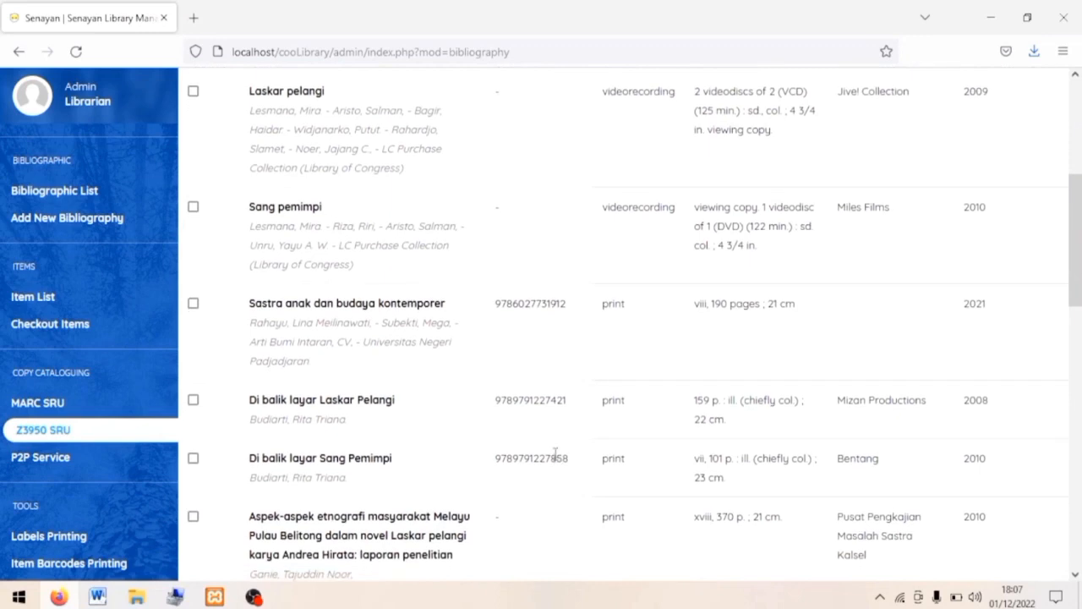
{"action": "left_click", "coordinate": [193, 399]}
{"action": "scroll", "coordinate": [362, 381], "scroll_direction": "up", "scroll_amount": 5}
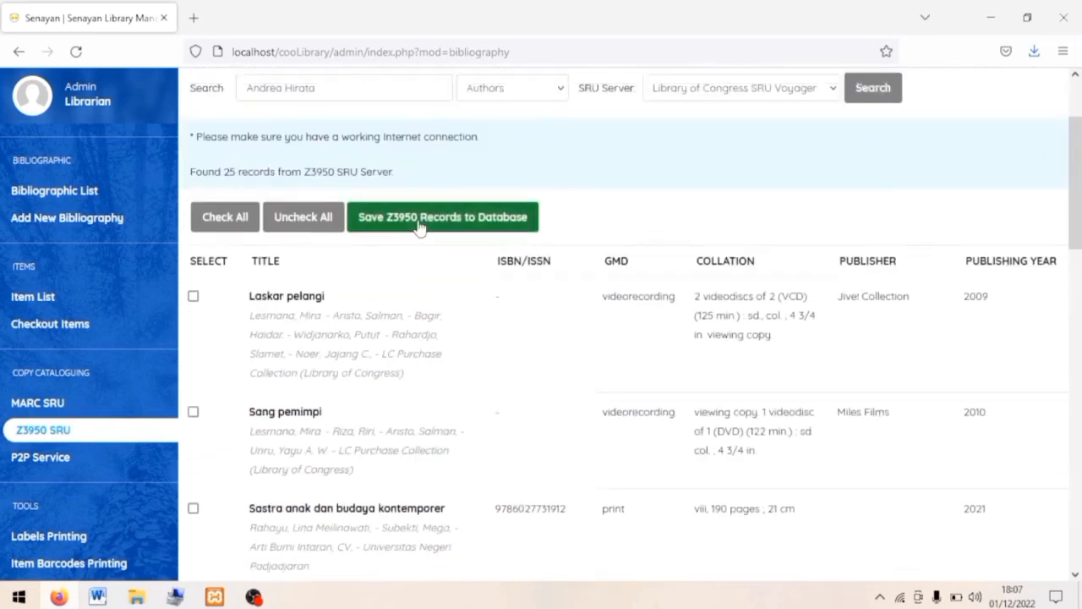
{"action": "left_click", "coordinate": [419, 220]}
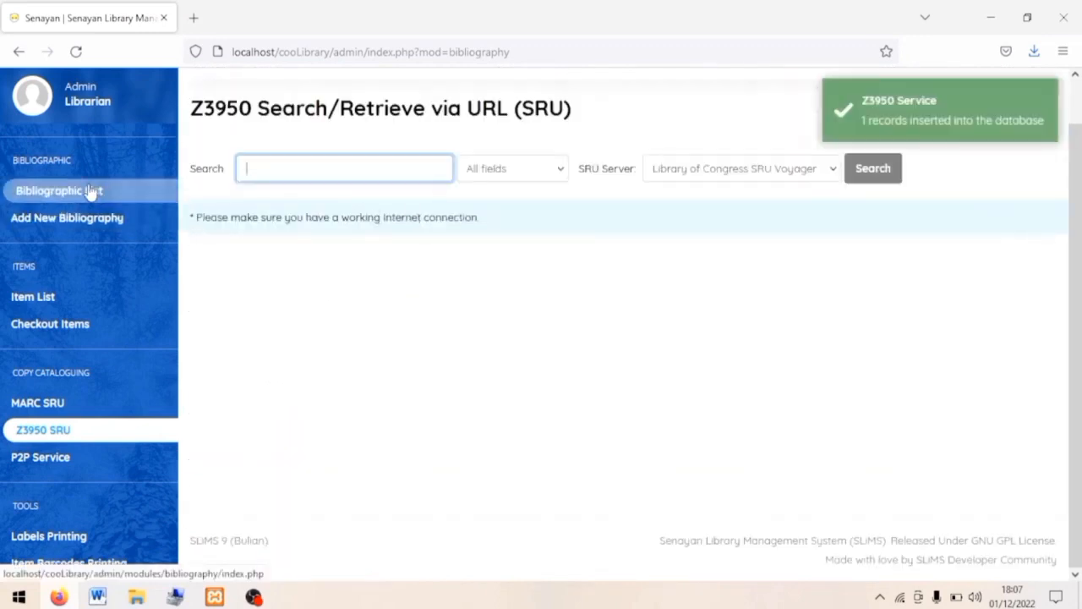
{"action": "left_click", "coordinate": [90, 189]}
{"action": "left_click", "coordinate": [252, 304]}
Set edition Cetakan I and generate 3 items with the B00000 pattern.
{"action": "scroll", "coordinate": [674, 381], "scroll_direction": "down", "scroll_amount": 3}
{"action": "left_click", "coordinate": [435, 300]}
{"action": "type", "text": "Cetakan I"}
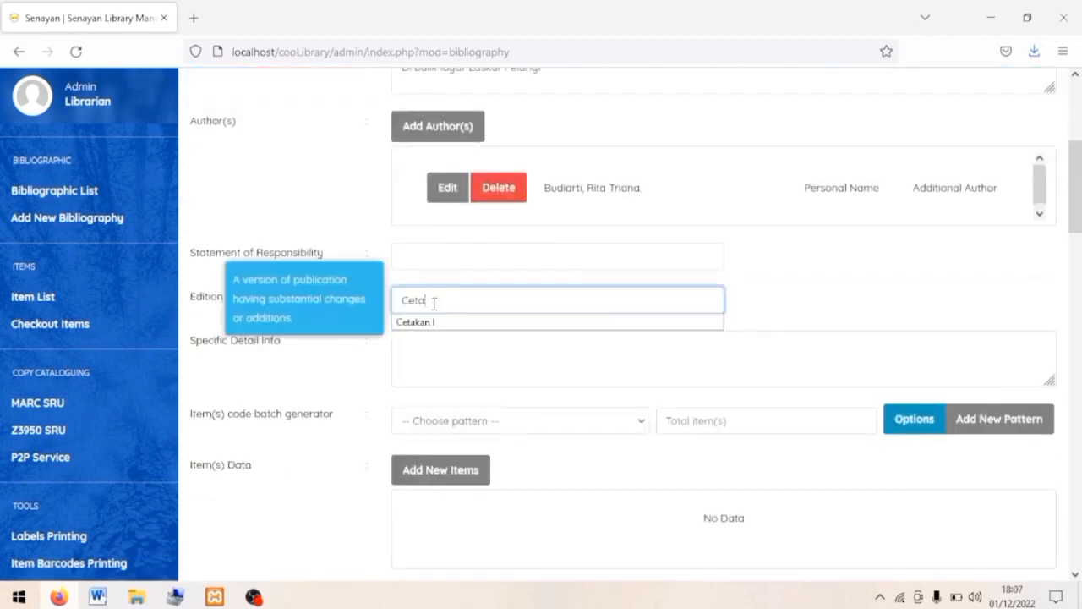
{"action": "left_click", "coordinate": [632, 420]}
{"action": "left_click", "coordinate": [592, 467]}
{"action": "left_click", "coordinate": [724, 422]}
{"action": "type", "text": "3"}
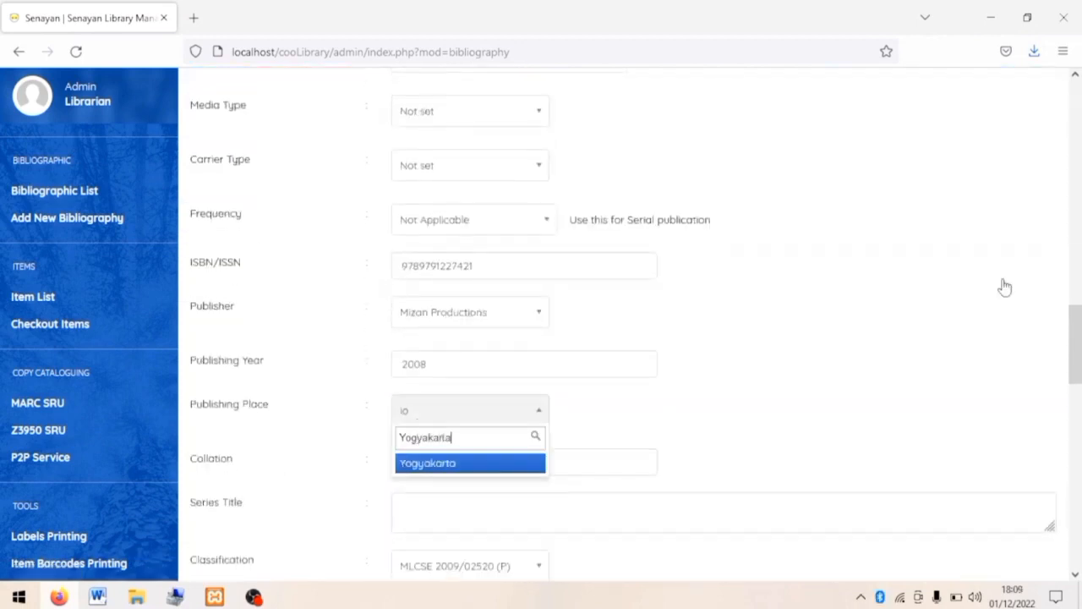
Set place Yogyakarta, collation '159 p. : ill. (chiefly col.) ; 22 cm.' and call number 'CB-D.9 08-4653'.
{"action": "left_click", "coordinate": [428, 463]}
{"action": "left_click", "coordinate": [524, 462]}
{"action": "type", "text": "159 p. : ill. (chiefly col.) ; 22 cm."}
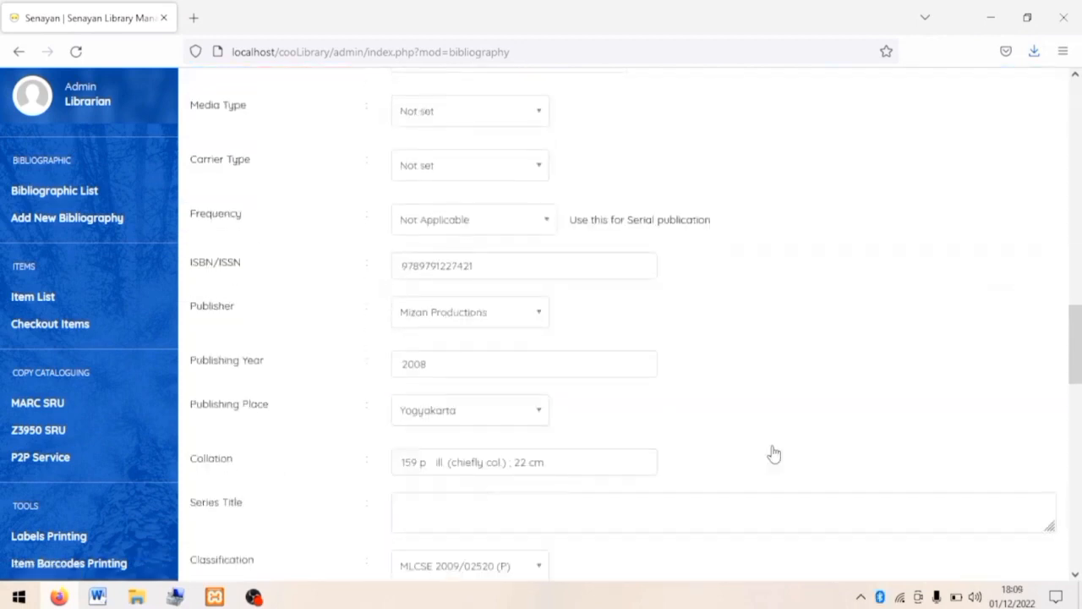
{"action": "scroll", "coordinate": [770, 453], "scroll_direction": "down", "scroll_amount": 2}
{"action": "left_click", "coordinate": [415, 431]}
{"action": "type", "text": "CB-D.9 08-4653"}
Add Novel as the record's subject.
{"action": "scroll", "coordinate": [544, 420], "scroll_direction": "down", "scroll_amount": 2}
{"action": "left_click", "coordinate": [440, 279]}
{"action": "left_click", "coordinate": [409, 257]}
{"action": "type", "text": "Novel"}
{"action": "left_click", "coordinate": [376, 387]}
{"action": "left_click", "coordinate": [771, 453]}
Upload the Laskar Pelangi cover image, set language Indonesia, and update the record.
{"action": "scroll", "coordinate": [772, 449], "scroll_direction": "down", "scroll_amount": 2}
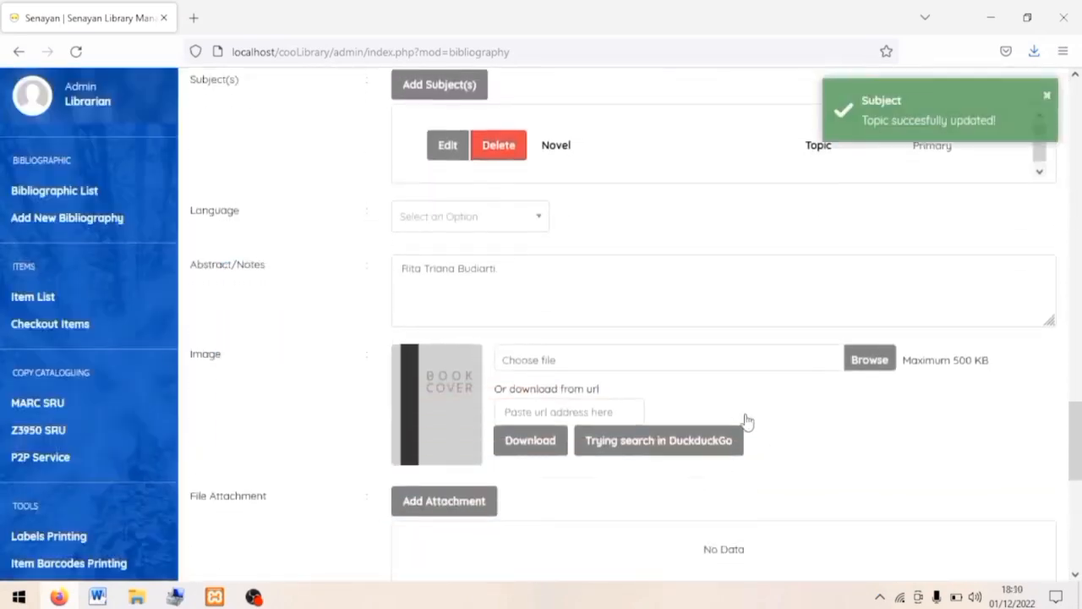
{"action": "left_click", "coordinate": [732, 341]}
{"action": "double_click", "coordinate": [212, 139]}
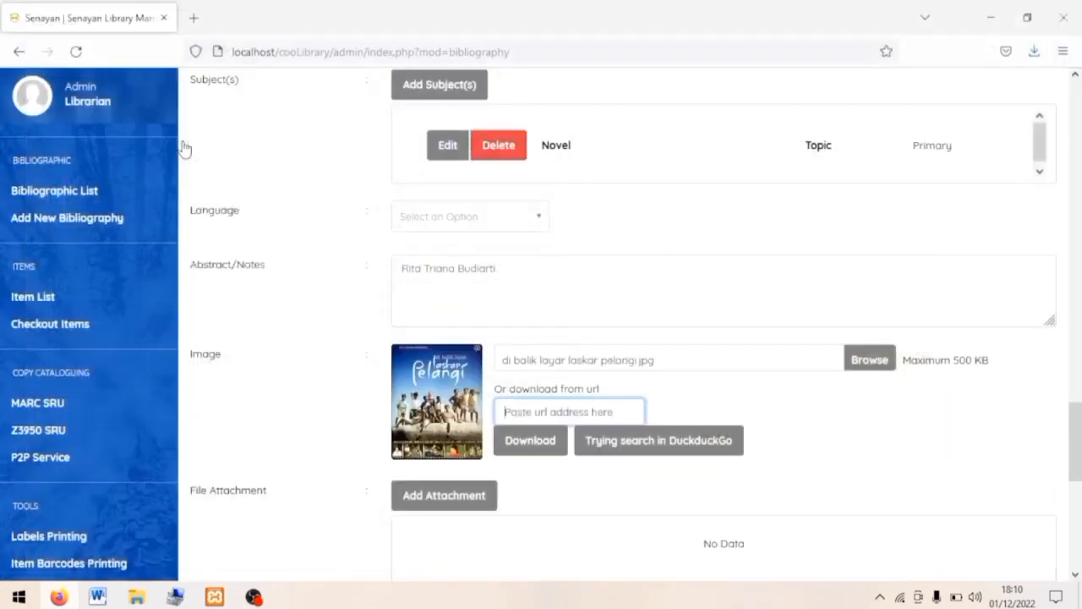
{"action": "left_click", "coordinate": [427, 207]}
{"action": "left_click", "coordinate": [449, 254]}
{"action": "scroll", "coordinate": [346, 394], "scroll_direction": "down", "scroll_amount": 5}
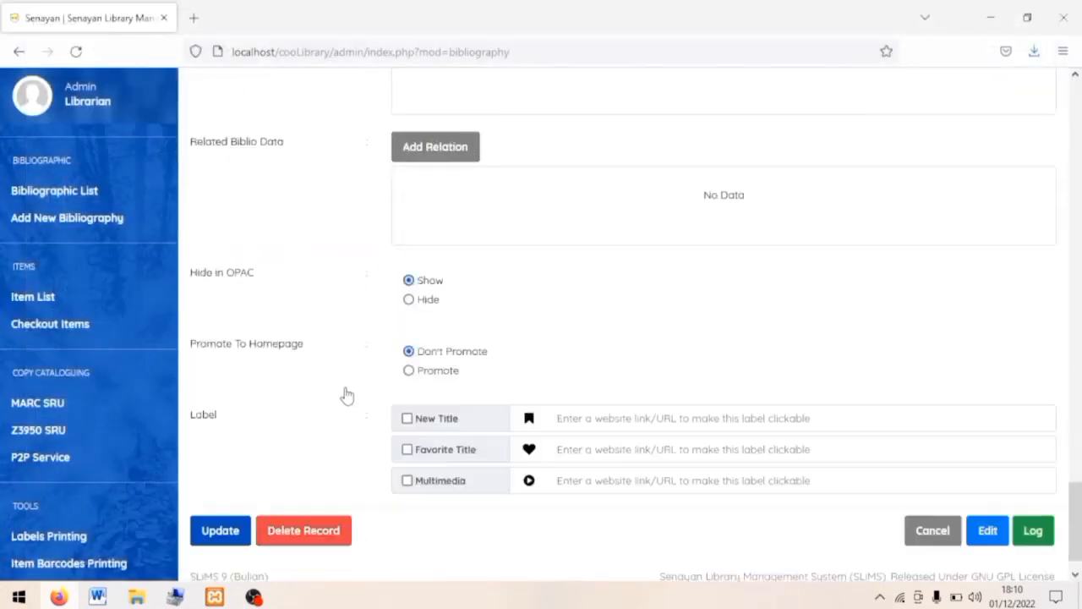
{"action": "left_click", "coordinate": [237, 483]}
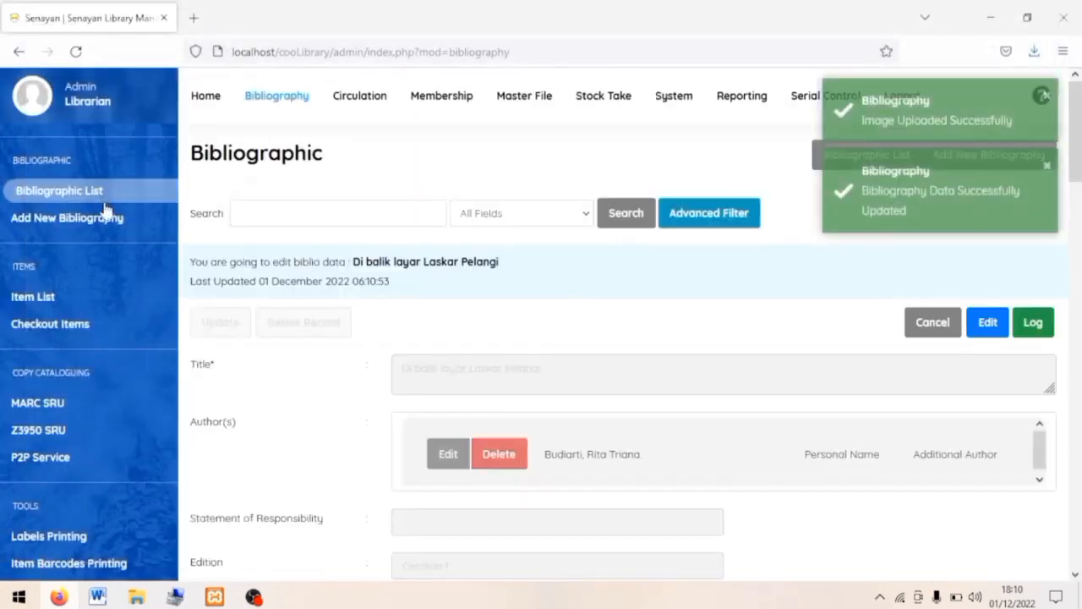
{"action": "left_click", "coordinate": [98, 200]}
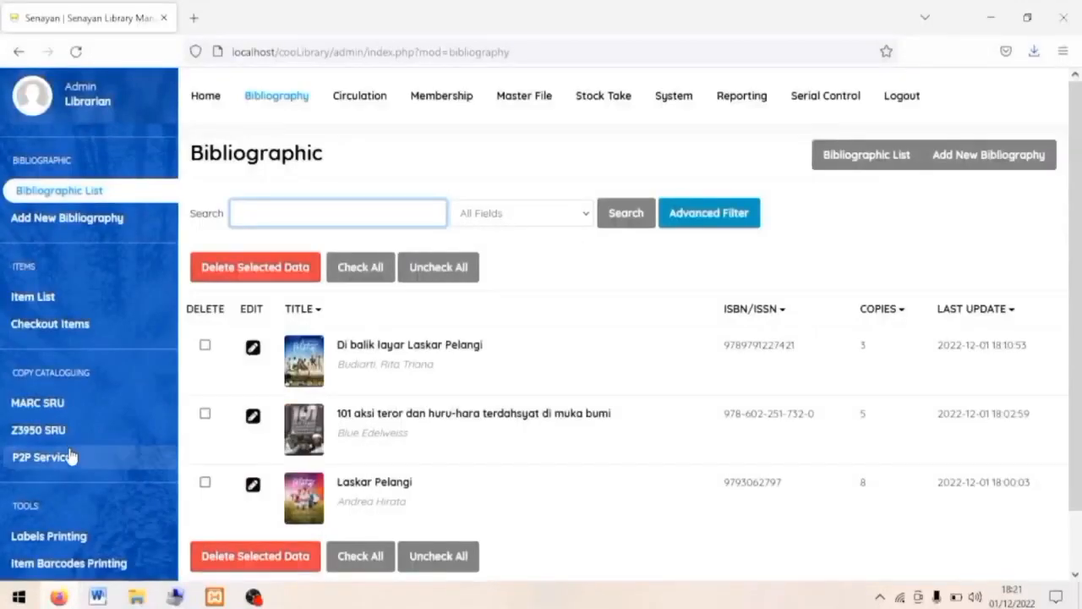
In Master File > Cataloging Servers, add a server named 'Katalog induk taman bacaan masyarakat indonesia'.
{"action": "left_click", "coordinate": [68, 457]}
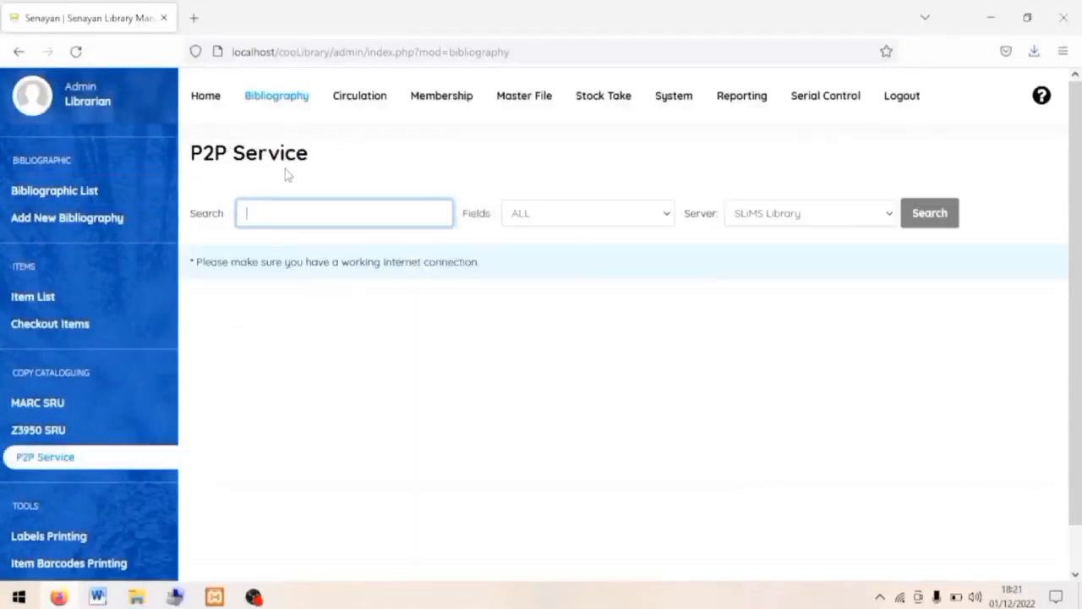
{"action": "left_click", "coordinate": [524, 100]}
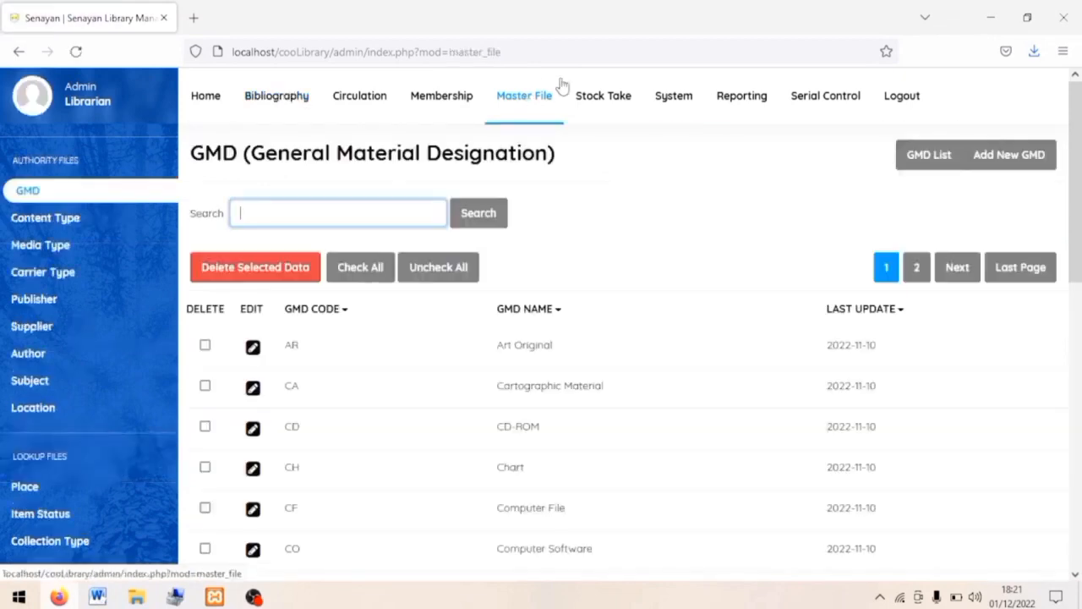
{"action": "scroll", "coordinate": [34, 414], "scroll_direction": "down", "scroll_amount": 4}
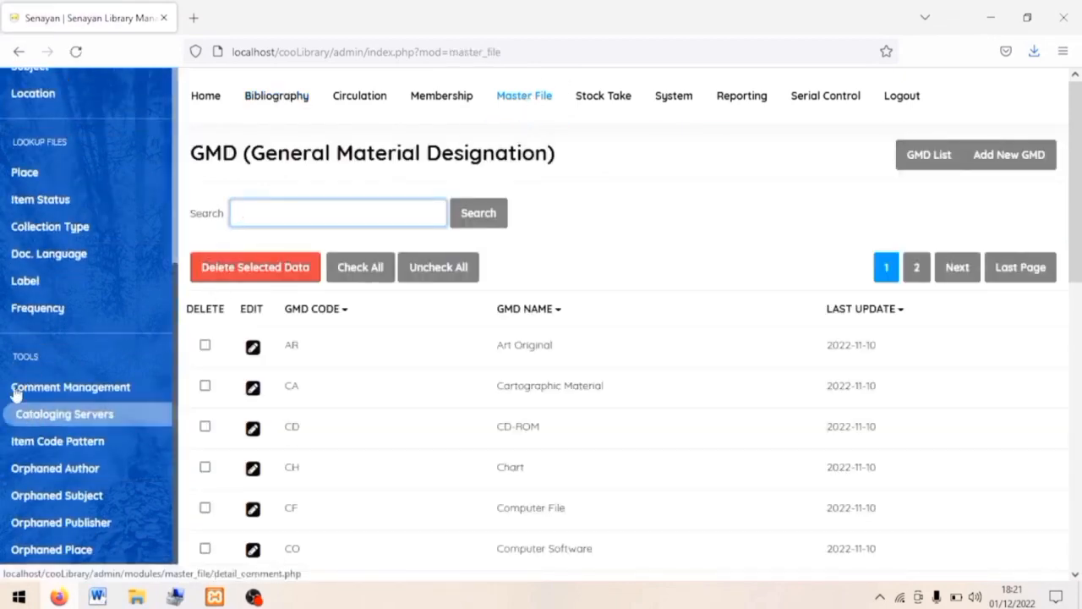
{"action": "left_click", "coordinate": [87, 420]}
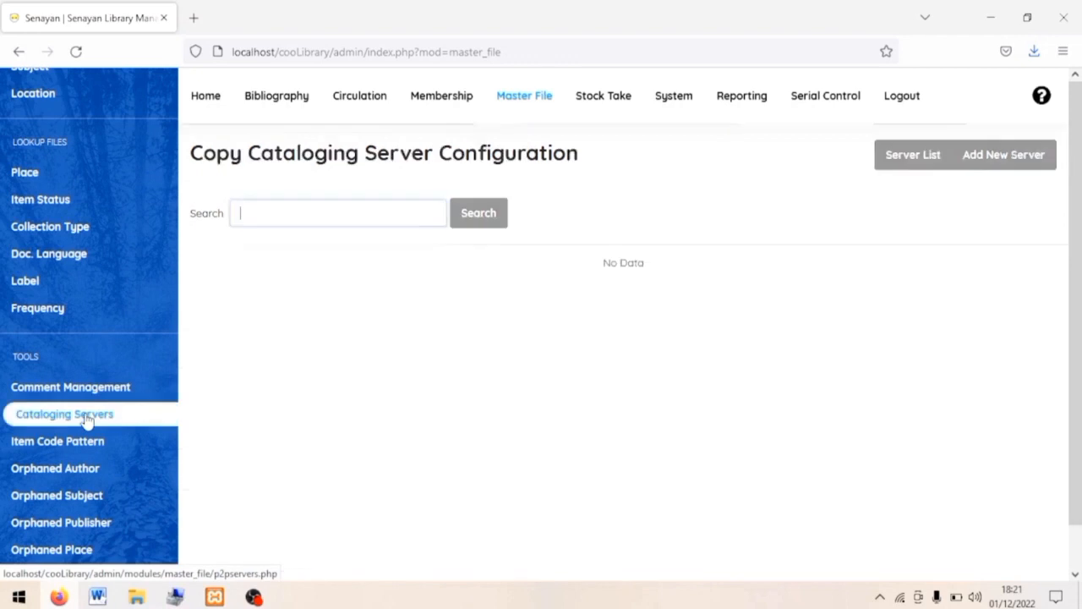
{"action": "left_click", "coordinate": [1013, 164]}
{"action": "left_click", "coordinate": [478, 315]}
{"action": "type", "text": "Katalog induk teman"}
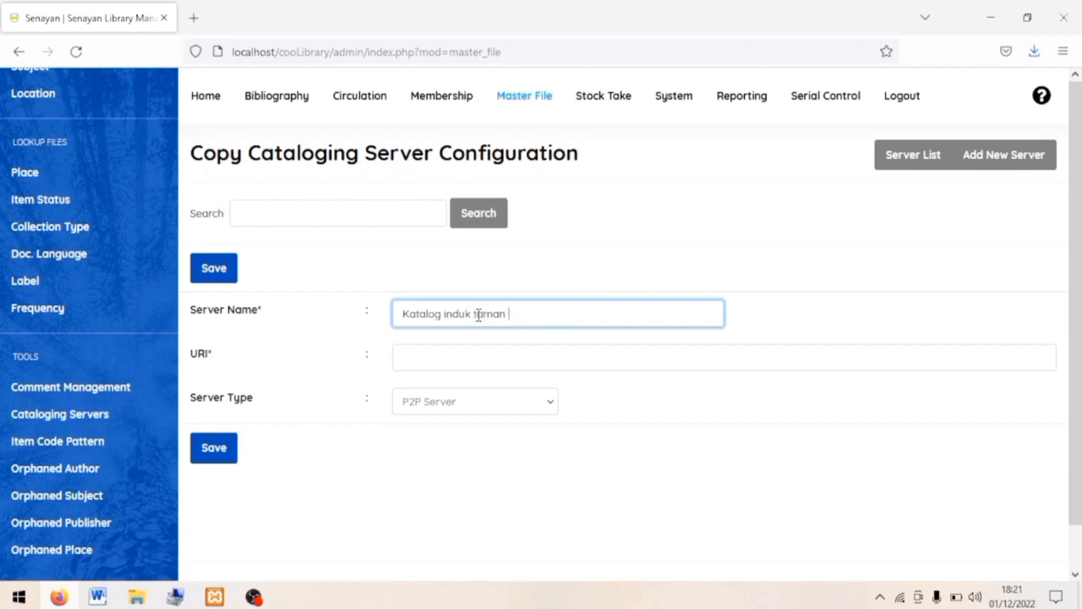
Paste the server URI, keep type P2P Server, and save the new server.
{"action": "left_click", "coordinate": [461, 358]}
{"action": "type", "text": "https://tbm.orid/kataloginduk/"}
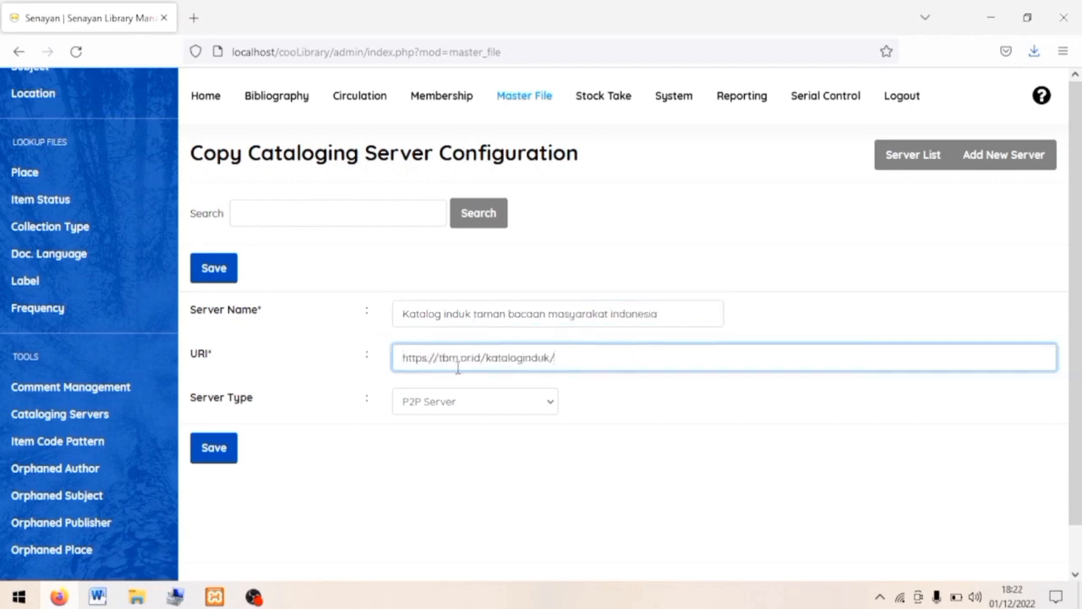
{"action": "left_click", "coordinate": [463, 411]}
{"action": "left_click", "coordinate": [464, 428]}
{"action": "left_click", "coordinate": [220, 448]}
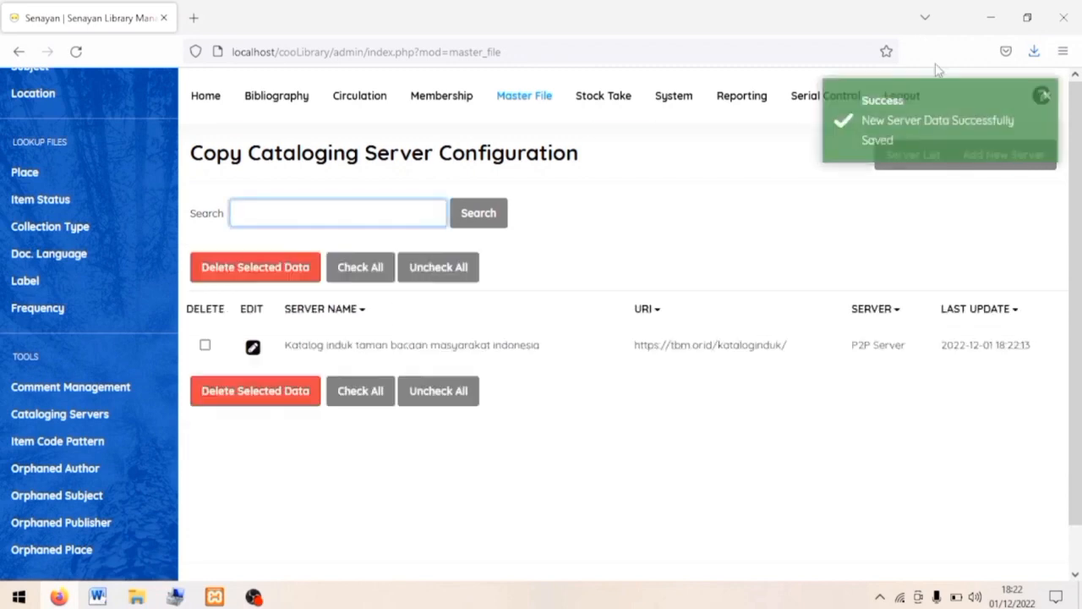
On the P2P Service page, select the Katalog induk server and enter 'Tere Liye' as the search.
{"action": "left_click", "coordinate": [264, 99]}
{"action": "left_click", "coordinate": [68, 459]}
{"action": "left_click", "coordinate": [786, 214]}
{"action": "left_click", "coordinate": [787, 259]}
{"action": "left_click", "coordinate": [338, 213]}
{"action": "type", "text": "Tere Liye"}
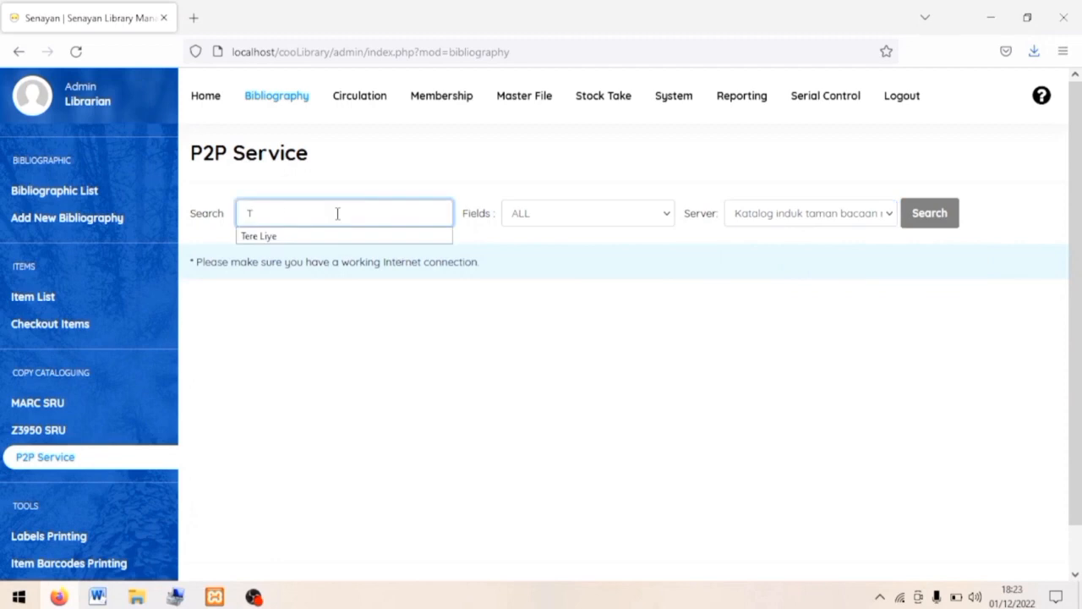
Import 'Rembulan tenggelam di wajahmu' from the Tere Liye P2P results and open it for editing.
{"action": "left_click", "coordinate": [929, 214]}
{"action": "scroll", "coordinate": [752, 490], "scroll_direction": "down", "scroll_amount": 3}
{"action": "left_click", "coordinate": [193, 392]}
{"action": "left_click", "coordinate": [393, 242]}
{"action": "left_click", "coordinate": [104, 198]}
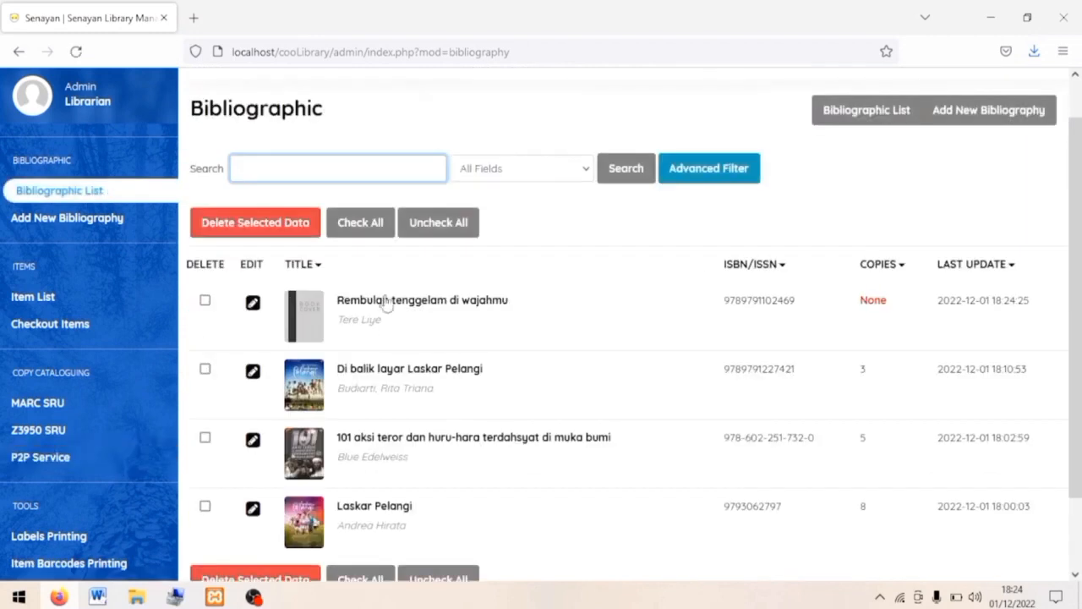
{"action": "left_click", "coordinate": [253, 302]}
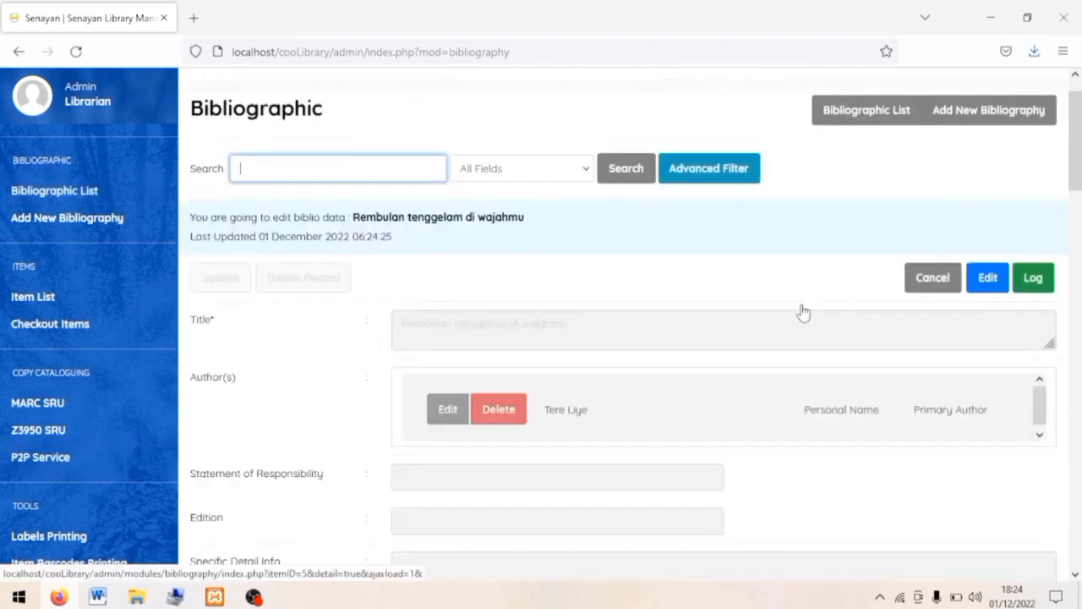
{"action": "left_click", "coordinate": [987, 278]}
Set edition Cetakan I and add 5 B00000 items as Textbook on shelf 800.
{"action": "left_click", "coordinate": [464, 398]}
{"action": "type", "text": "Cetakan I"}
{"action": "left_click", "coordinate": [487, 401]}
{"action": "left_click", "coordinate": [478, 448]}
{"action": "left_click", "coordinate": [744, 402]}
{"action": "type", "text": "5"}
{"action": "left_click", "coordinate": [914, 400]}
{"action": "left_click", "coordinate": [634, 201]}
{"action": "left_click", "coordinate": [609, 247]}
{"action": "left_click", "coordinate": [600, 234]}
{"action": "type", "text": "800"}
{"action": "left_click", "coordinate": [613, 269]}
Set classification 899.221 and call number '899.221 3 TER'.
{"action": "left_click", "coordinate": [613, 332]}
{"action": "left_click", "coordinate": [449, 415]}
{"action": "type", "text": "899.221"}
{"action": "left_click", "coordinate": [446, 468]}
{"action": "left_click", "coordinate": [471, 466]}
{"action": "type", "text": "899.221 3 TER"}
Attach the downloaded rembulan.jpg cover image and update the record.
{"action": "scroll", "coordinate": [471, 466], "scroll_direction": "down", "scroll_amount": 5}
{"action": "left_click", "coordinate": [679, 389]}
{"action": "left_click", "coordinate": [89, 18]}
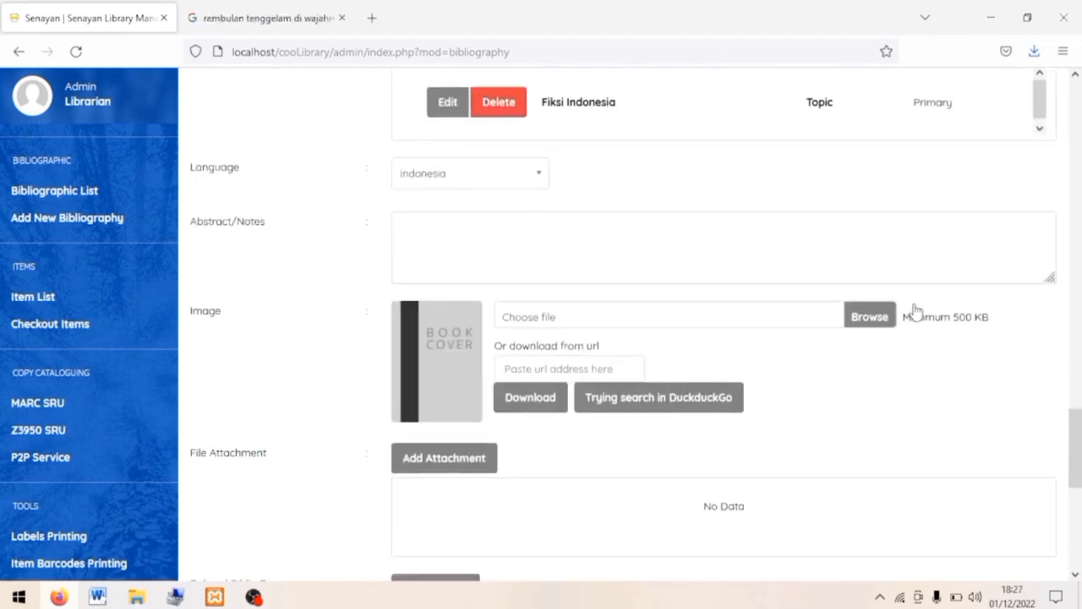
{"action": "left_click", "coordinate": [870, 318]}
{"action": "double_click", "coordinate": [185, 139]}
{"action": "scroll", "coordinate": [253, 372], "scroll_direction": "down", "scroll_amount": 3}
{"action": "scroll", "coordinate": [259, 373], "scroll_direction": "down", "scroll_amount": 5}
{"action": "left_click", "coordinate": [233, 496]}
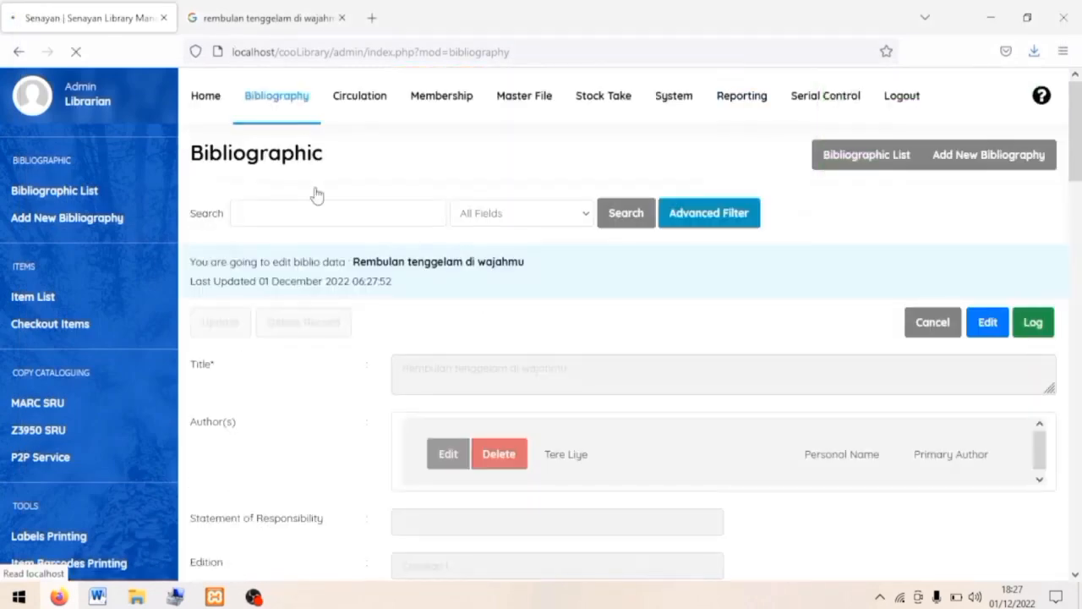
{"action": "left_click", "coordinate": [152, 200]}
{"action": "scroll", "coordinate": [386, 379], "scroll_direction": "down", "scroll_amount": 2}
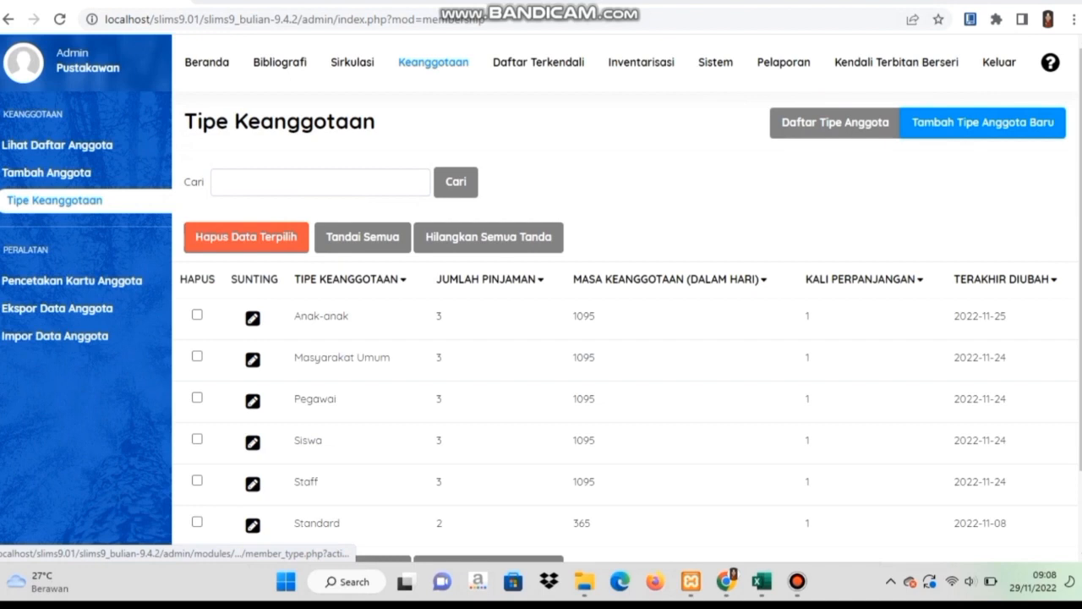
Create membership type 'Mahasiswa' with loan limit 3, a 5-day loan period and no reservations.
{"action": "left_click", "coordinate": [982, 124]}
{"action": "left_click", "coordinate": [401, 285]}
{"action": "key", "text": "Caps_Lock"}
{"action": "type", "text": "Mahasiswa"}
{"action": "key", "text": "Tab"}
{"action": "type", "text": "3"}
{"action": "left_click", "coordinate": [475, 374]}
{"action": "left_click", "coordinate": [470, 414]}
{"action": "scroll", "coordinate": [470, 414], "scroll_direction": "down", "scroll_amount": 1}
{"action": "left_click", "coordinate": [408, 401]}
{"action": "scroll", "coordinate": [626, 338], "scroll_direction": "down", "scroll_amount": 1}
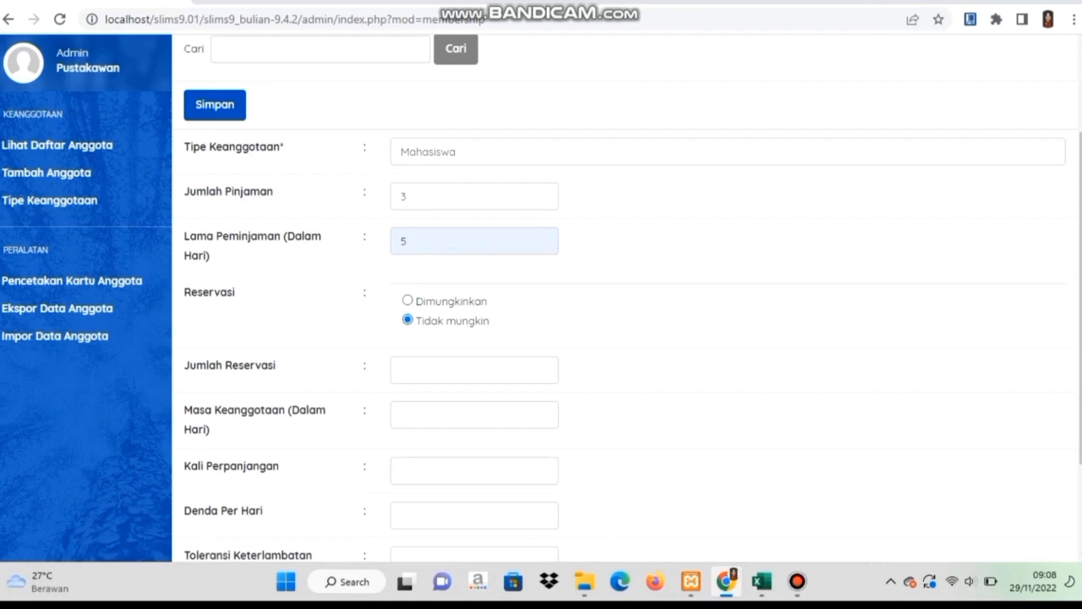
Set a 1095-day membership period, one renewal, 1000 daily fine and 0 tolerance, then save.
{"action": "left_click", "coordinate": [472, 415]}
{"action": "left_click", "coordinate": [477, 454]}
{"action": "scroll", "coordinate": [477, 454], "scroll_direction": "down", "scroll_amount": 1}
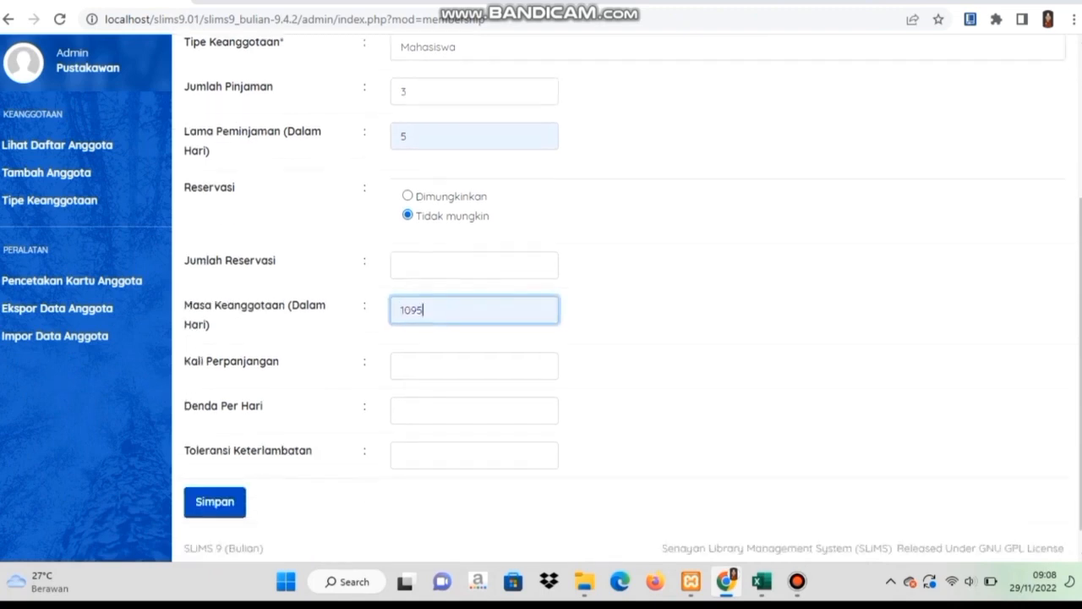
{"action": "left_click", "coordinate": [473, 366]}
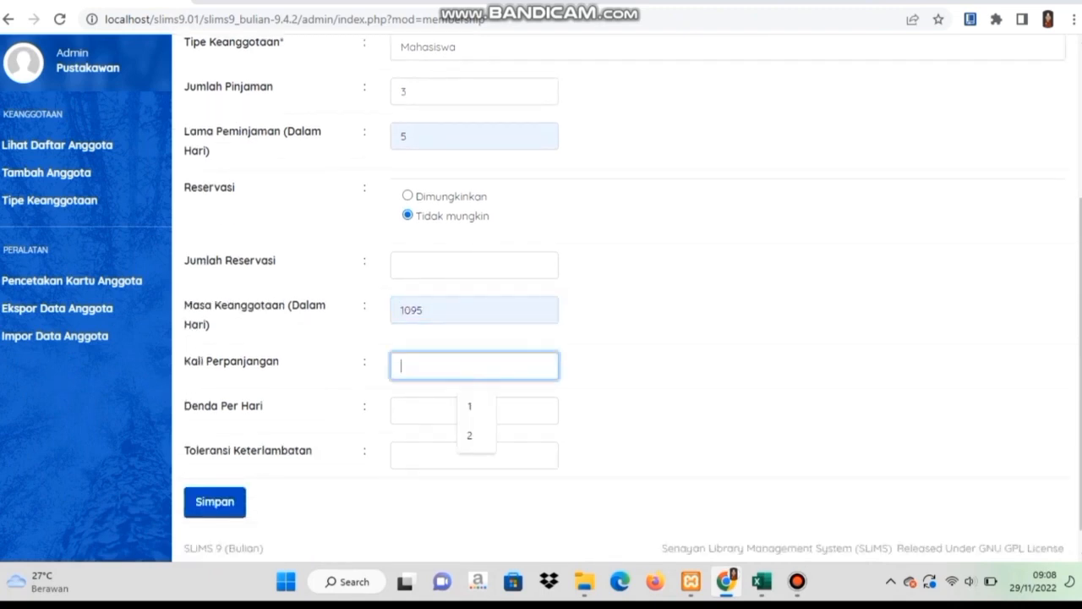
{"action": "left_click", "coordinate": [473, 407]}
{"action": "left_click", "coordinate": [474, 411]}
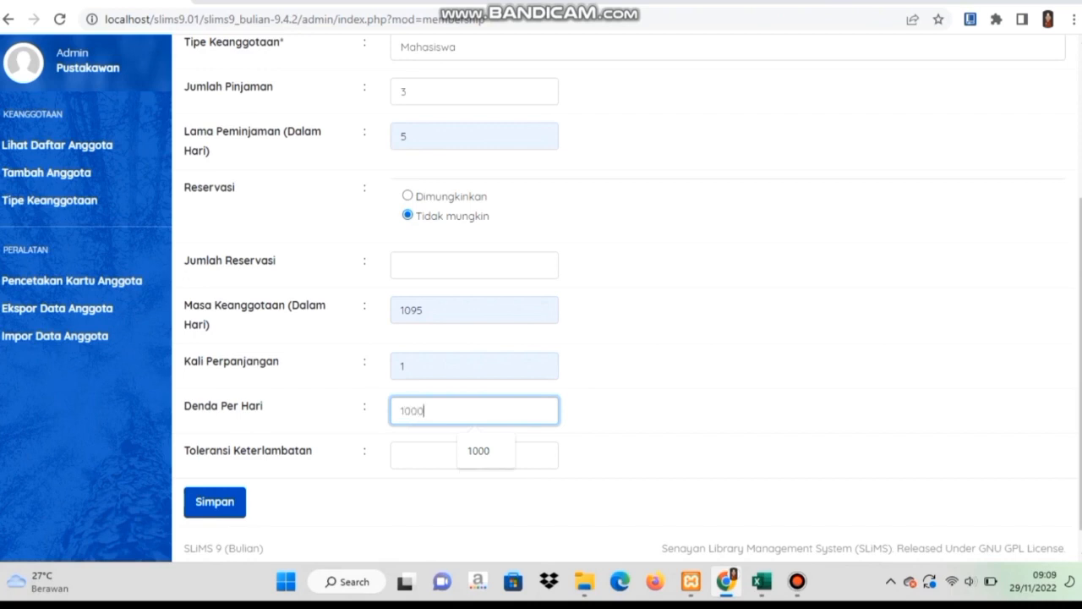
{"action": "type", "text": "0"}
{"action": "key", "text": "Tab"}
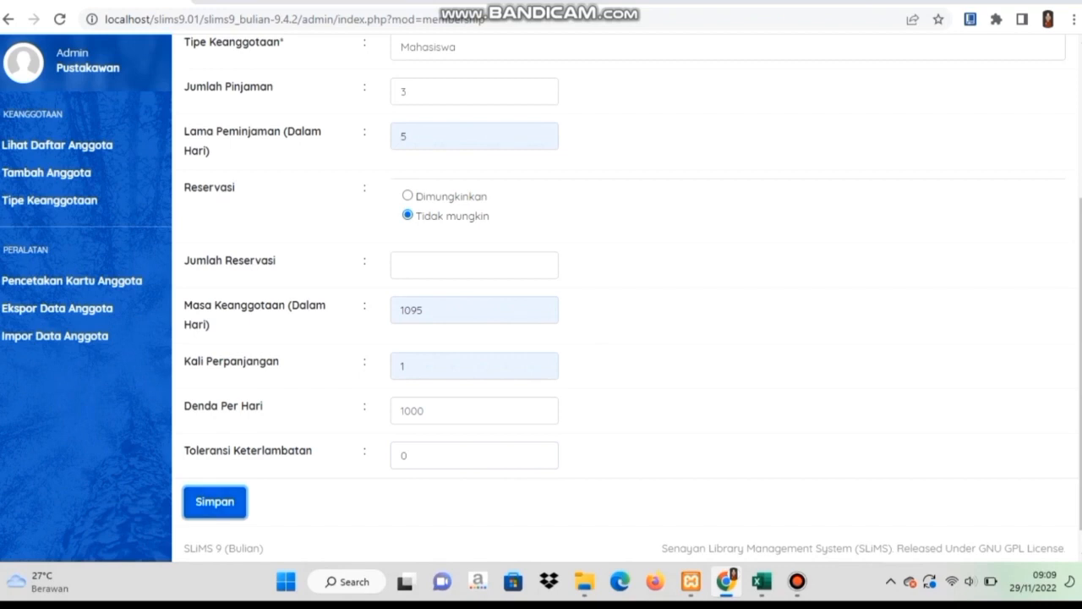
{"action": "key", "text": "Return"}
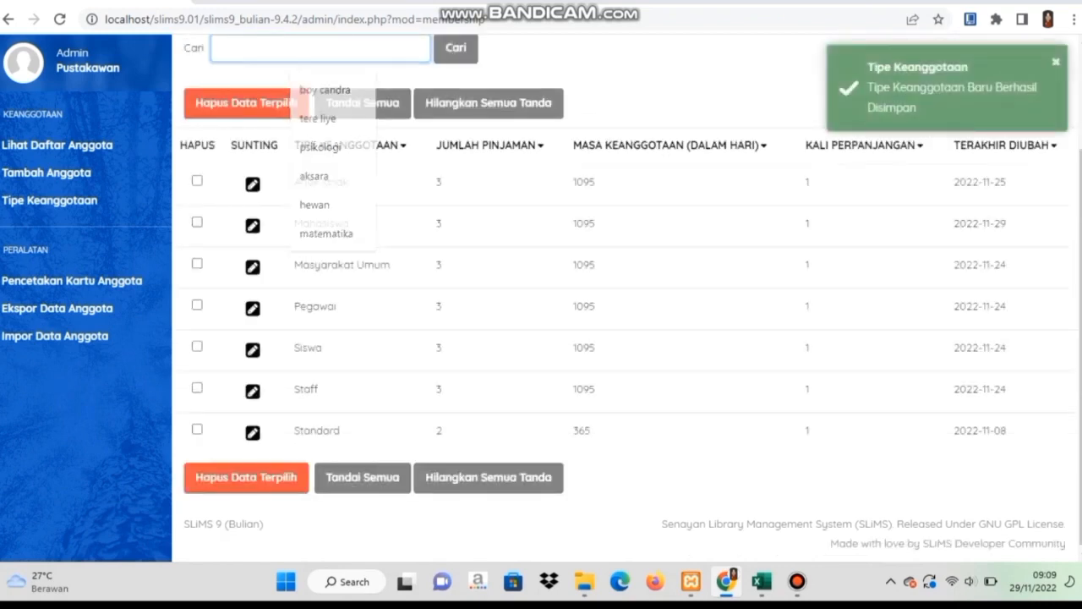
Start a new member record and enter the member ID and full name.
{"action": "scroll", "coordinate": [626, 298], "scroll_direction": "up", "scroll_amount": 2}
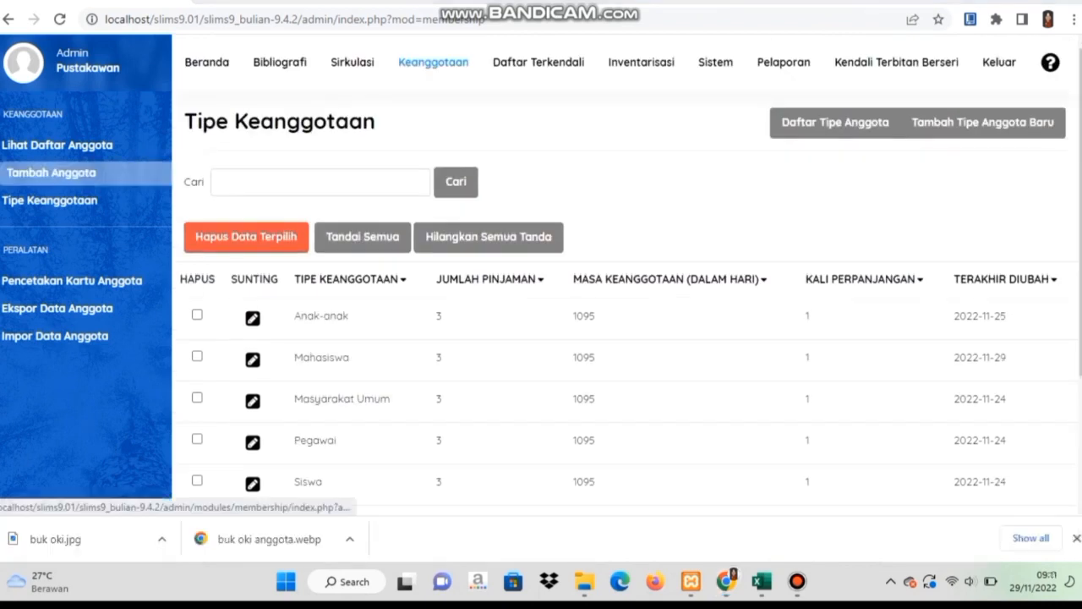
{"action": "left_click", "coordinate": [47, 172]}
{"action": "type", "text": "00001"}
{"action": "key", "text": "Tab"}
{"action": "type", "text": "Oki Setiana Dewi"}
{"action": "key", "text": "Tab"}
Enter the birth date, institution PT Bumi Jaya, and membership type Masyarakat Umum.
{"action": "type", "text": "19041"}
{"action": "key", "text": "Tab"}
{"action": "key", "text": "Tab"}
{"action": "scroll", "coordinate": [626, 275], "scroll_direction": "down", "scroll_amount": 3}
{"action": "left_click", "coordinate": [394, 251]}
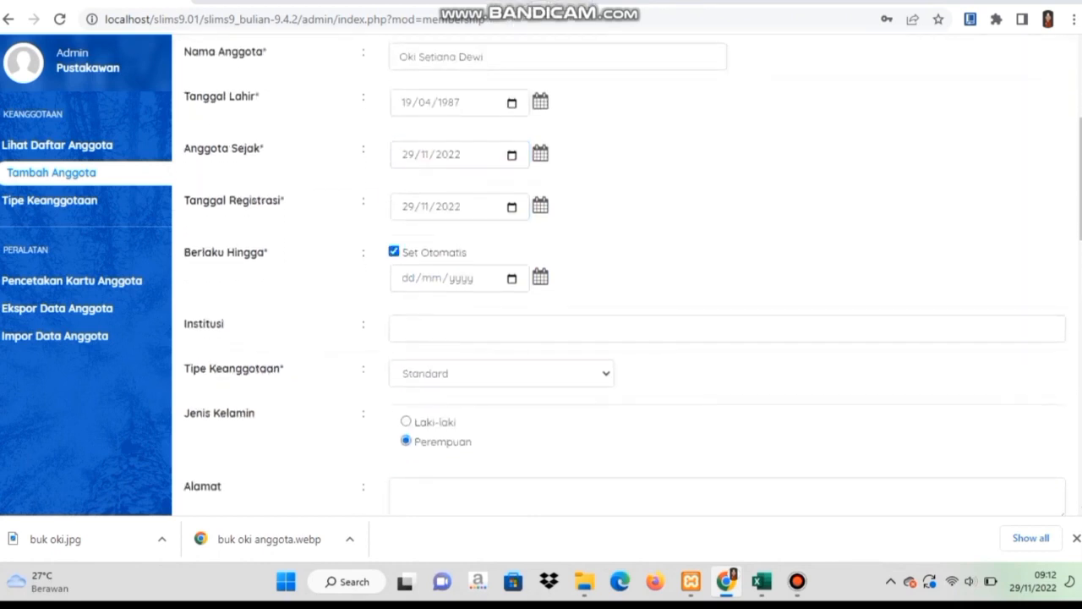
{"action": "left_click", "coordinate": [502, 328]}
{"action": "type", "text": "PT Bumi Jaya"}
{"action": "left_click", "coordinate": [501, 373]}
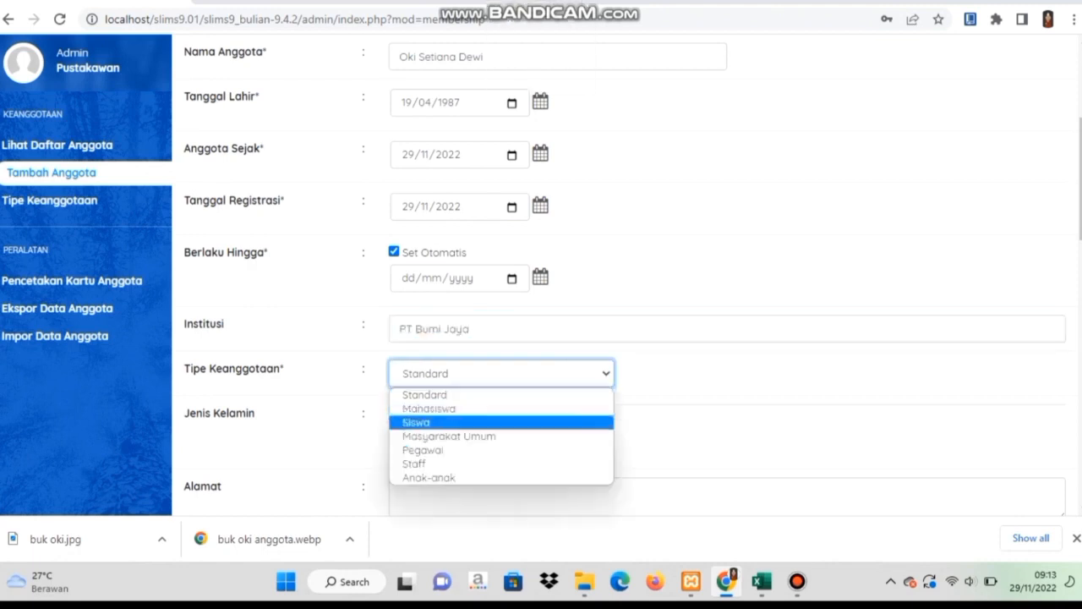
{"action": "left_click", "coordinate": [449, 436]}
Fill in the member's address, postal code, mailing address, phone number and notes.
{"action": "scroll", "coordinate": [626, 275], "scroll_direction": "down", "scroll_amount": 1}
{"action": "left_click", "coordinate": [727, 405]}
{"action": "type", "text": "Perumahan GreenHouse Jakarta Pusat"}
{"action": "scroll", "coordinate": [625, 275], "scroll_direction": "down", "scroll_amount": 1}
{"action": "key", "text": "Tab"}
{"action": "type", "text": "123900"}
{"action": "key", "text": "Tab"}
{"action": "type", "text": "Perumahan GreenHouse Jakarta Pusat"}
{"action": "scroll", "coordinate": [626, 275], "scroll_direction": "down", "scroll_amount": 1}
{"action": "key", "text": "Tab"}
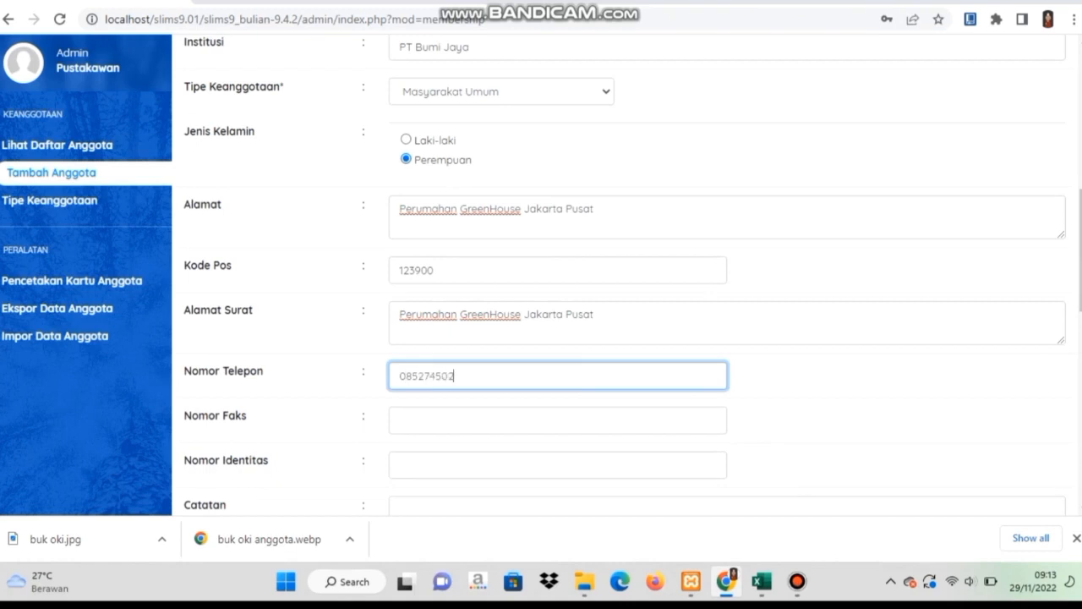
{"action": "key", "text": "Tab"}
{"action": "key", "text": "Tab"}
{"action": "scroll", "coordinate": [626, 275], "scroll_direction": "down", "scroll_amount": 2}
{"action": "key", "text": "Tab"}
{"action": "scroll", "coordinate": [625, 275], "scroll_direction": "down", "scroll_amount": 1}
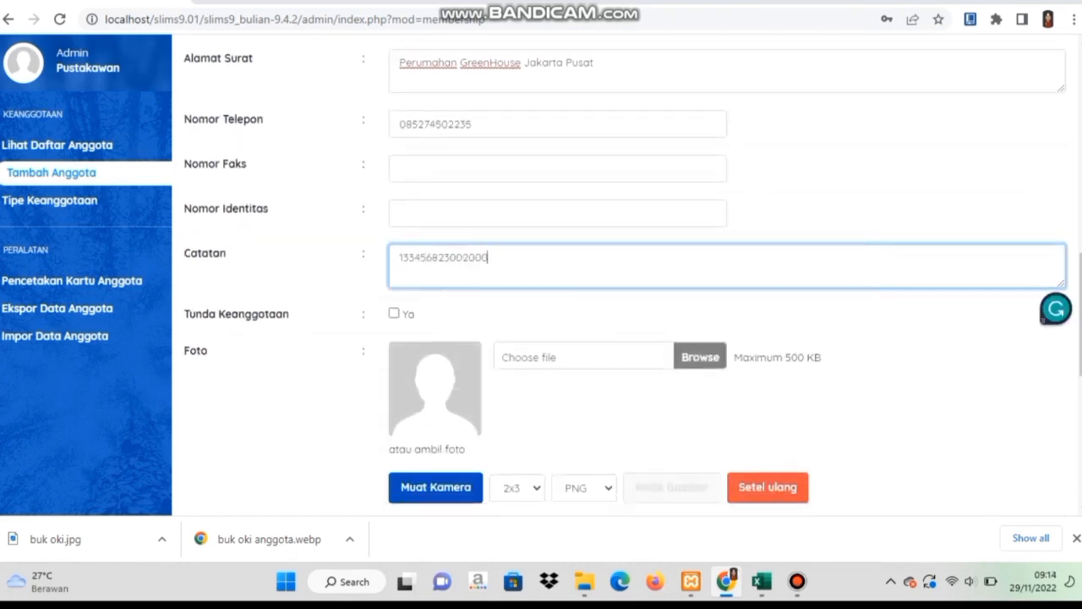
Upload the member's photo, enter their e-mail and password, and save the member.
{"action": "scroll", "coordinate": [625, 274], "scroll_direction": "down", "scroll_amount": 1}
{"action": "left_click", "coordinate": [700, 295]}
{"action": "left_click", "coordinate": [174, 156]}
{"action": "left_click", "coordinate": [955, 535]}
{"action": "scroll", "coordinate": [626, 275], "scroll_direction": "down", "scroll_amount": 5}
{"action": "left_click", "coordinate": [525, 307]}
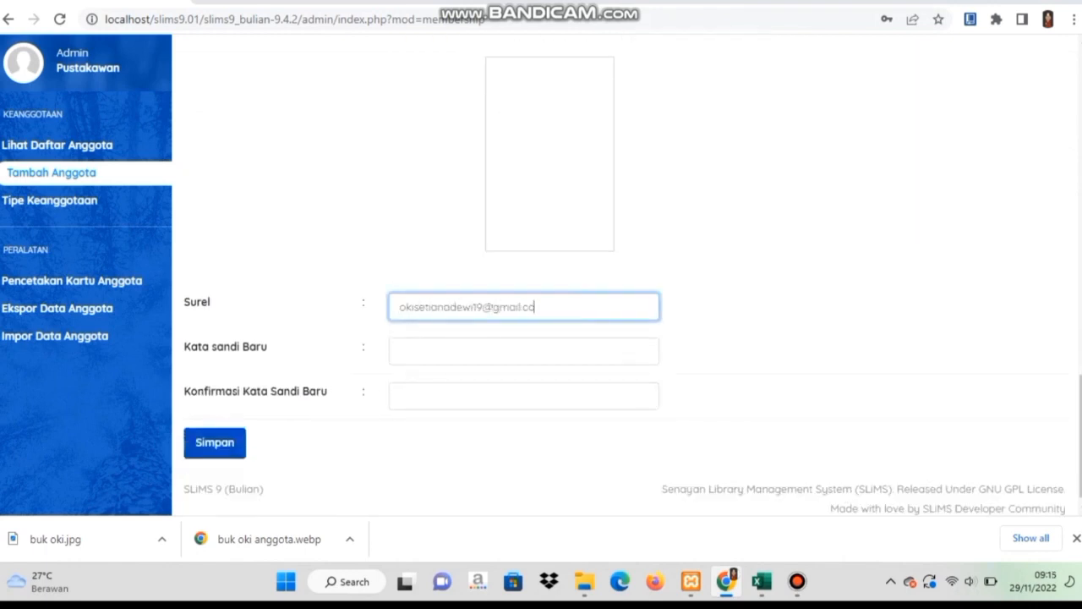
{"action": "type", "text": "•••••"}
{"action": "left_click", "coordinate": [524, 396]}
{"action": "type", "text": "•••••"}
{"action": "left_click", "coordinate": [215, 442]}
{"action": "left_click", "coordinate": [683, 101]}
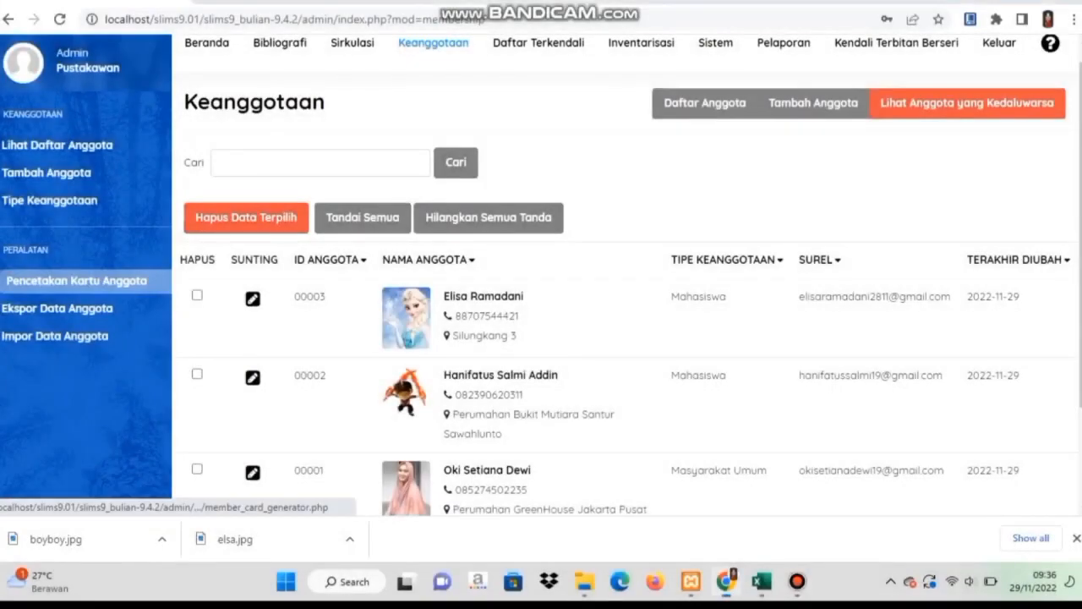
On the member card printing page, add all three members to the print queue.
{"action": "left_click", "coordinate": [76, 282]}
{"action": "scroll", "coordinate": [541, 305], "scroll_direction": "down", "scroll_amount": 1}
{"action": "left_click", "coordinate": [185, 263]}
{"action": "left_click", "coordinate": [185, 299]}
{"action": "left_click", "coordinate": [185, 337]}
{"action": "left_click", "coordinate": [264, 186]}
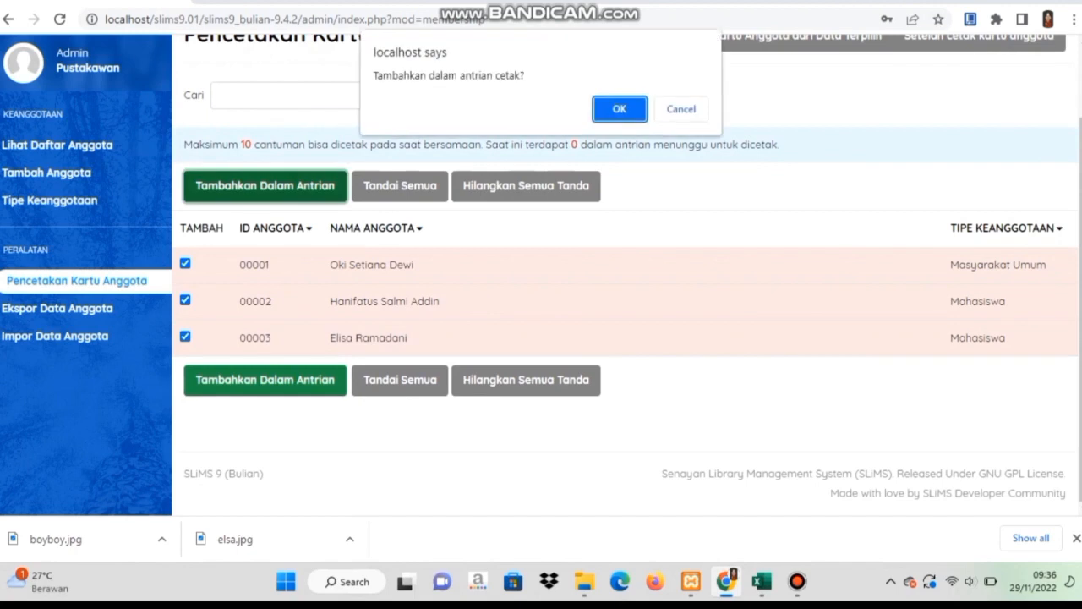
{"action": "left_click", "coordinate": [618, 104]}
{"action": "left_click", "coordinate": [684, 108]}
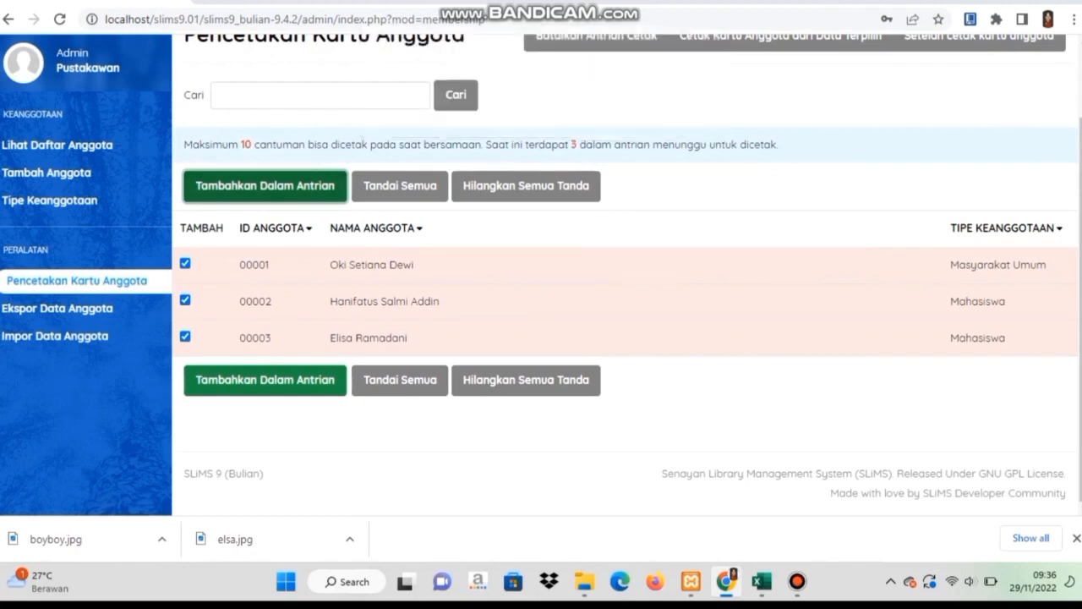
Preview the queued members' cards, cancel printing, and go to the card settings page.
{"action": "scroll", "coordinate": [626, 305], "scroll_direction": "up", "scroll_amount": 1}
{"action": "left_click", "coordinate": [774, 121]}
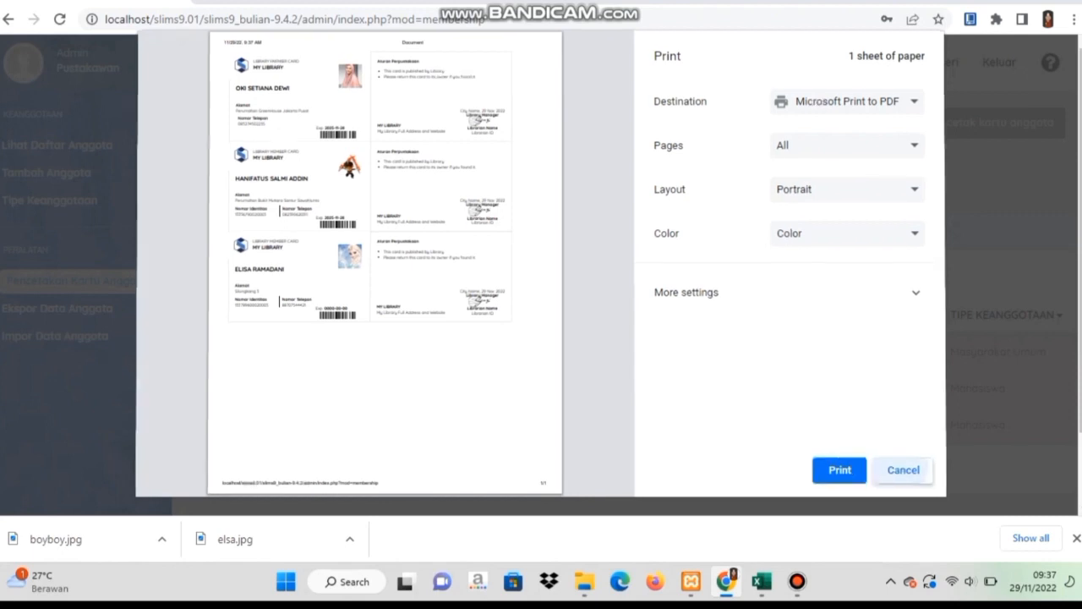
{"action": "left_click", "coordinate": [902, 469]}
{"action": "left_click", "coordinate": [848, 468]}
{"action": "left_click", "coordinate": [979, 122]}
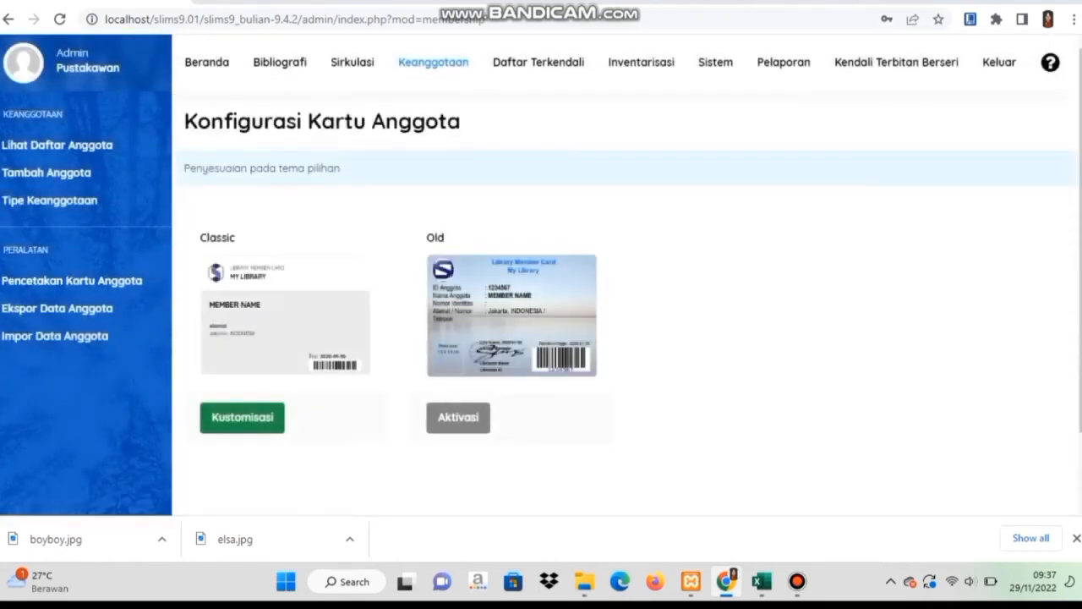
Set the Classic card headers to 'Calantinipa Library' and 'Jl. Bambu Blok B'.
{"action": "left_click", "coordinate": [240, 417]}
{"action": "left_click", "coordinate": [443, 199]}
{"action": "key", "text": "BackSpace"}
{"action": "key", "text": "BackSpace"}
{"action": "key", "text": "BackSpace"}
{"action": "key", "text": "BackSpace"}
{"action": "key", "text": "BackSpace"}
{"action": "key", "text": "BackSpace"}
{"action": "key", "text": "BackSpace"}
{"action": "key", "text": "BackSpace"}
{"action": "key", "text": "BackSpace"}
{"action": "key", "text": "BackSpace"}
{"action": "type", "text": "Calantinipa Library"}
{"action": "key", "text": "Tab"}
{"action": "type", "text": "Calantinipa Library"}
{"action": "key", "text": "Tab"}
{"action": "type", "text": "Jl. Bambu Blok B"}
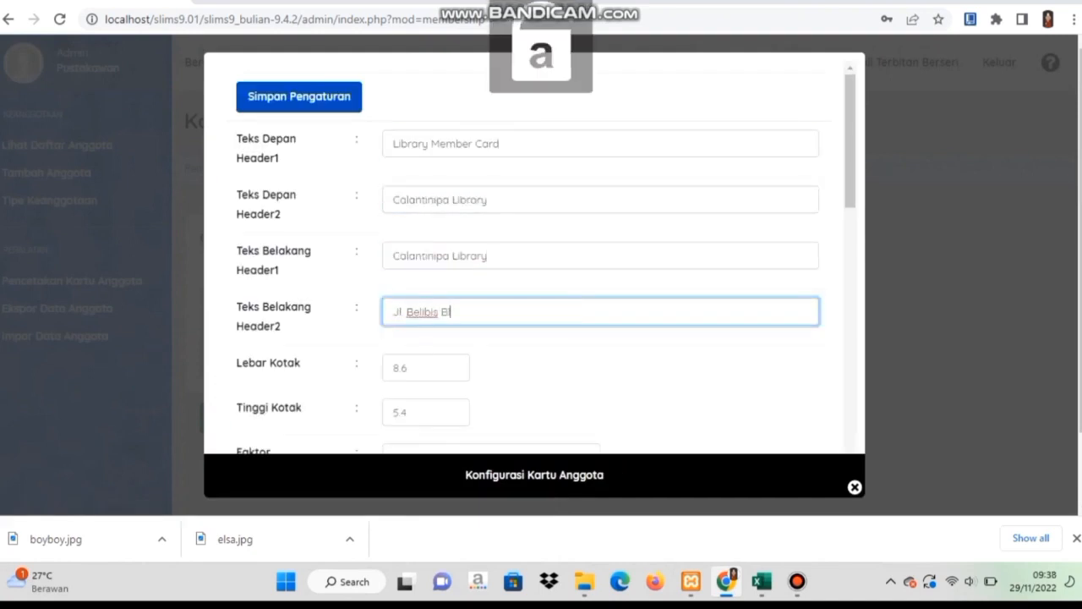
{"action": "scroll", "coordinate": [534, 257], "scroll_direction": "down", "scroll_amount": 3}
Replace the card rules with three Indonesian rules about carrying, lending and losing the card.
{"action": "left_click_drag", "start_coordinate": [661, 315], "coordinate": [431, 298]}
{"action": "type", "text": "Kartu ini wajib dibawa setiap berkunjung ke perpustakaan"}
{"action": "key", "text": "Return"}
{"action": "type", "text": "Kartu tidak dapat dipinjam orang lain"}
{"action": "key", "text": "Return"}
{"action": "type", "text": "kehilangan kartu ditanggung pemilik"}
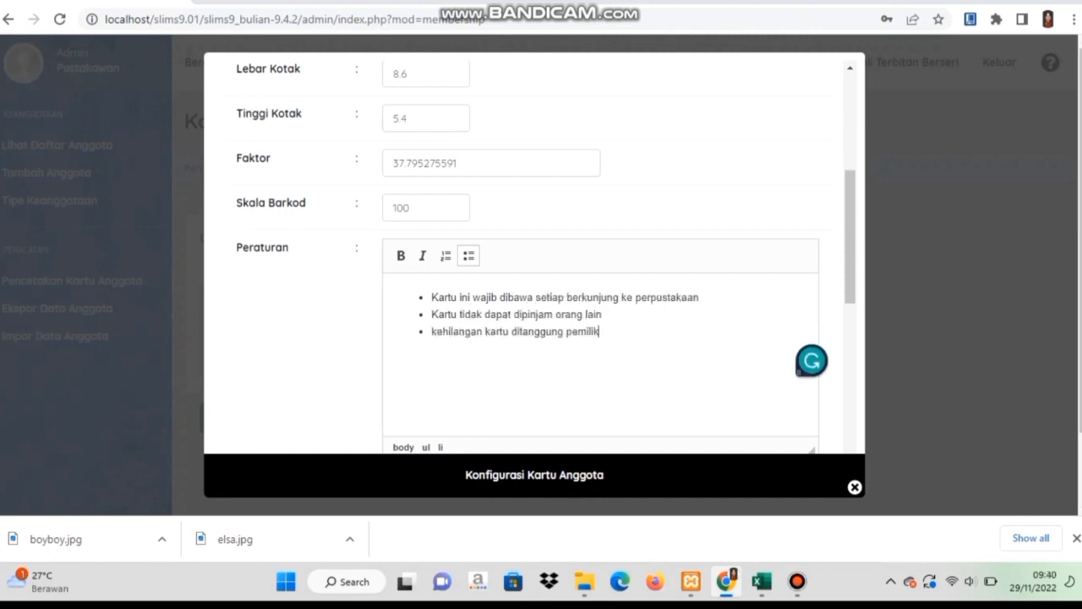
{"action": "scroll", "coordinate": [534, 257], "scroll_direction": "down", "scroll_amount": 3}
Set city Padang, title Pustakawan, the librarian's name and staff ID, then save the settings.
{"action": "left_click", "coordinate": [435, 302]}
{"action": "key", "text": "Tab"}
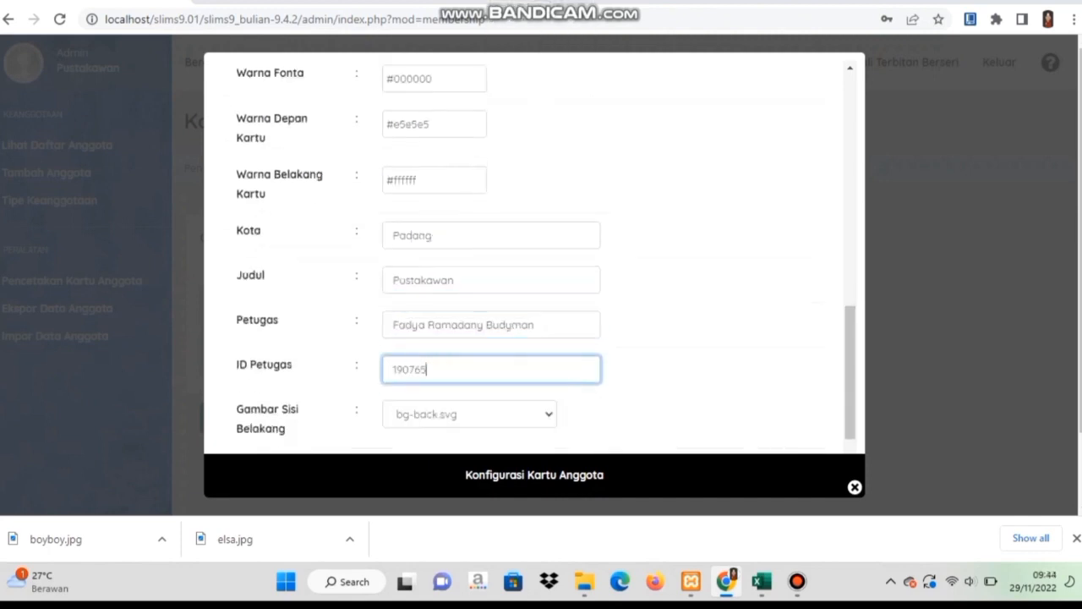
{"action": "scroll", "coordinate": [534, 257], "scroll_direction": "down", "scroll_amount": 1}
{"action": "left_click", "coordinate": [299, 429]}
{"action": "left_click", "coordinate": [683, 104]}
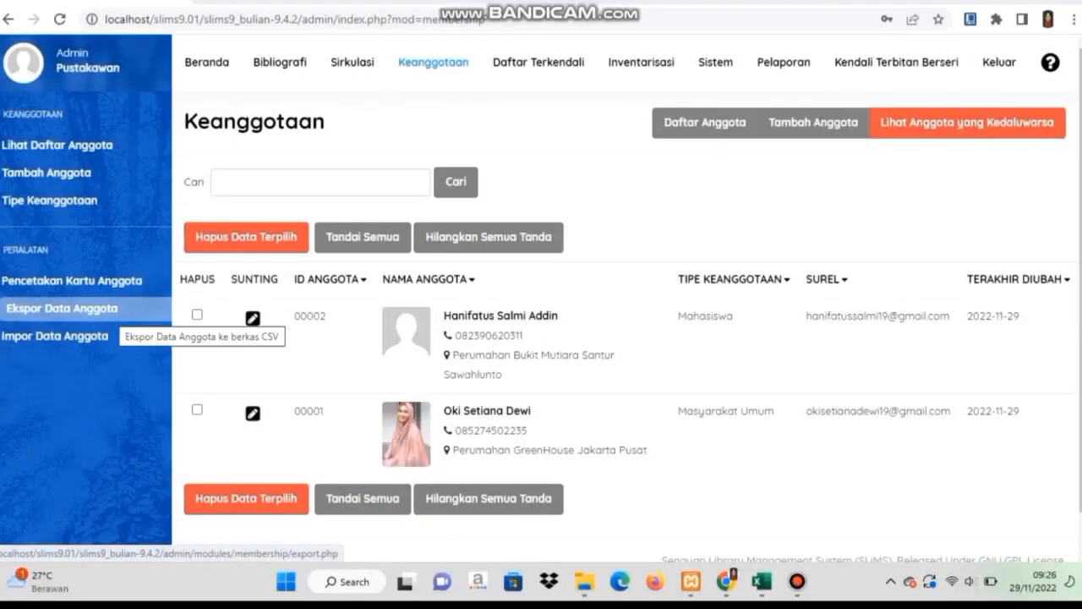
Export the member data to CSV with column names in the first row.
{"action": "left_click", "coordinate": [110, 308]}
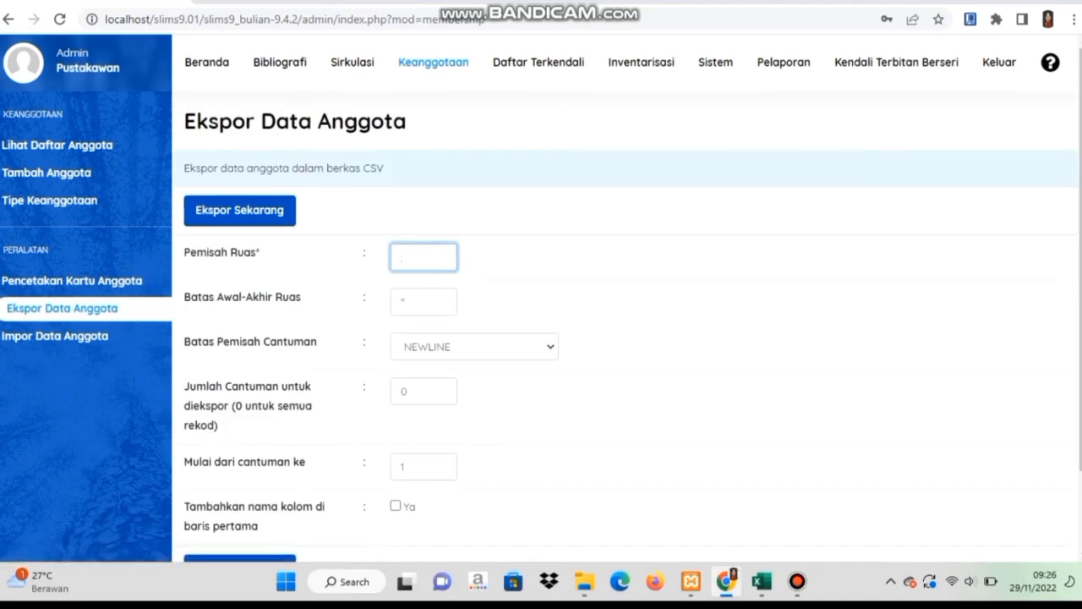
{"action": "scroll", "coordinate": [625, 338], "scroll_direction": "down", "scroll_amount": 2}
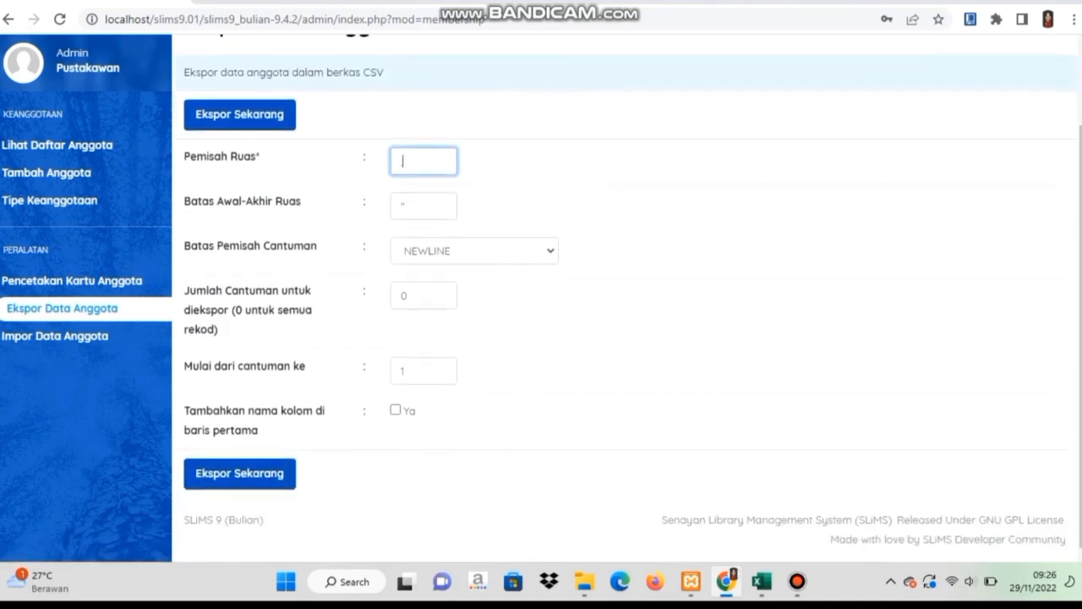
{"action": "left_click", "coordinate": [395, 410]}
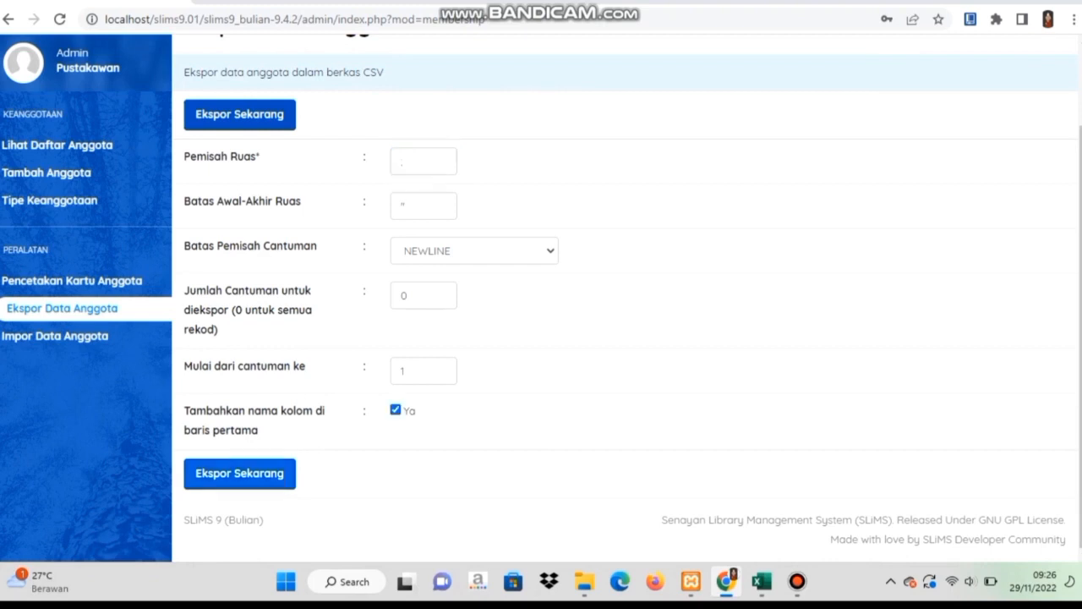
{"action": "left_click", "coordinate": [240, 473]}
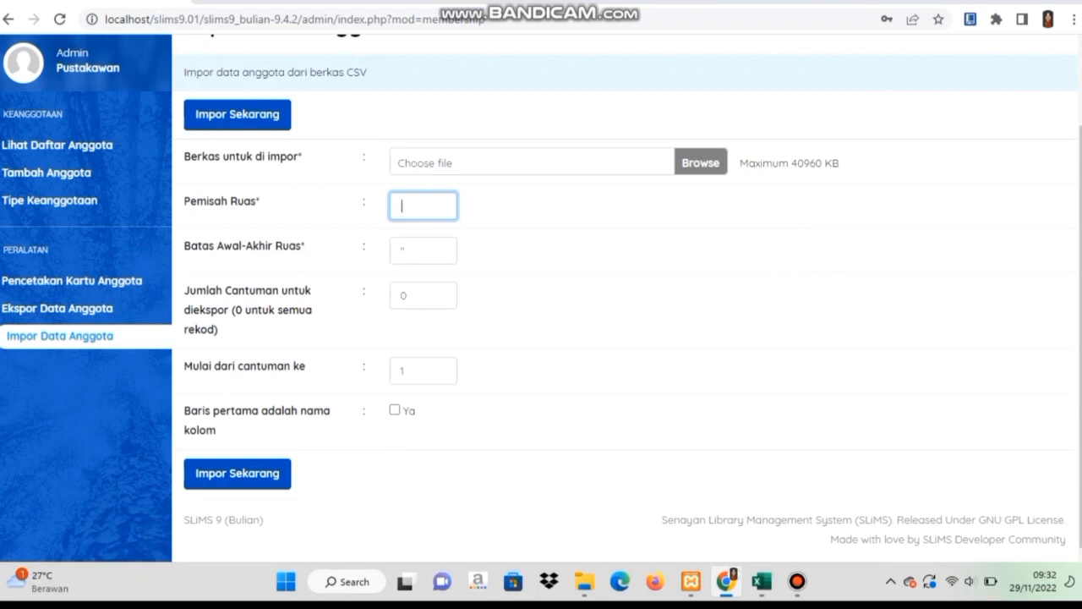
Import senayan_member_export (1).csv with first-row column names, then view the member list.
{"action": "left_click", "coordinate": [394, 409]}
{"action": "left_click", "coordinate": [700, 162]}
{"action": "left_click", "coordinate": [216, 231]}
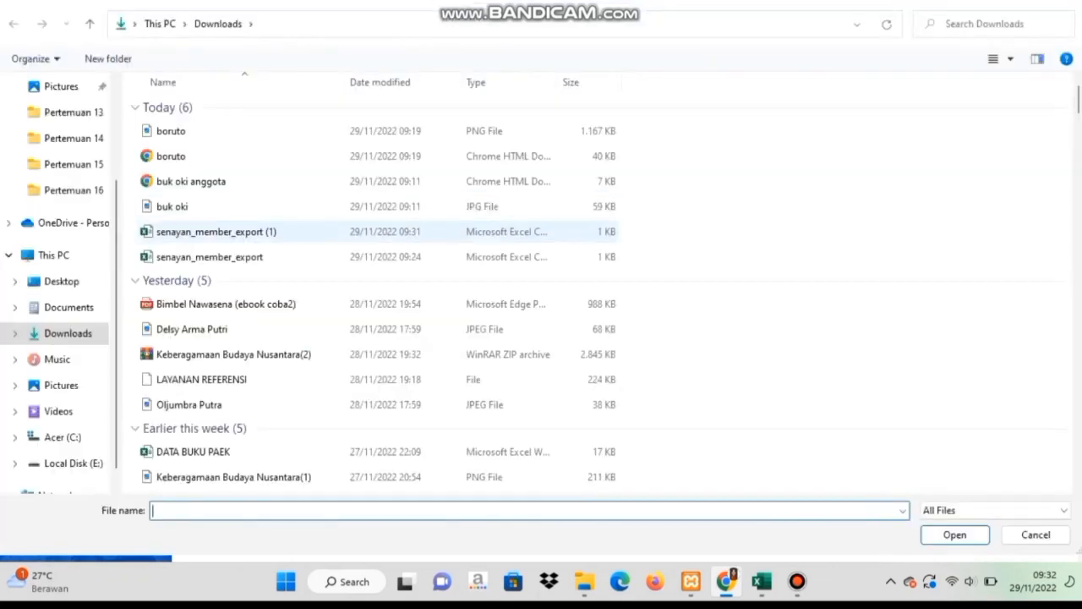
{"action": "double_click", "coordinate": [216, 230]}
{"action": "left_click", "coordinate": [238, 475]}
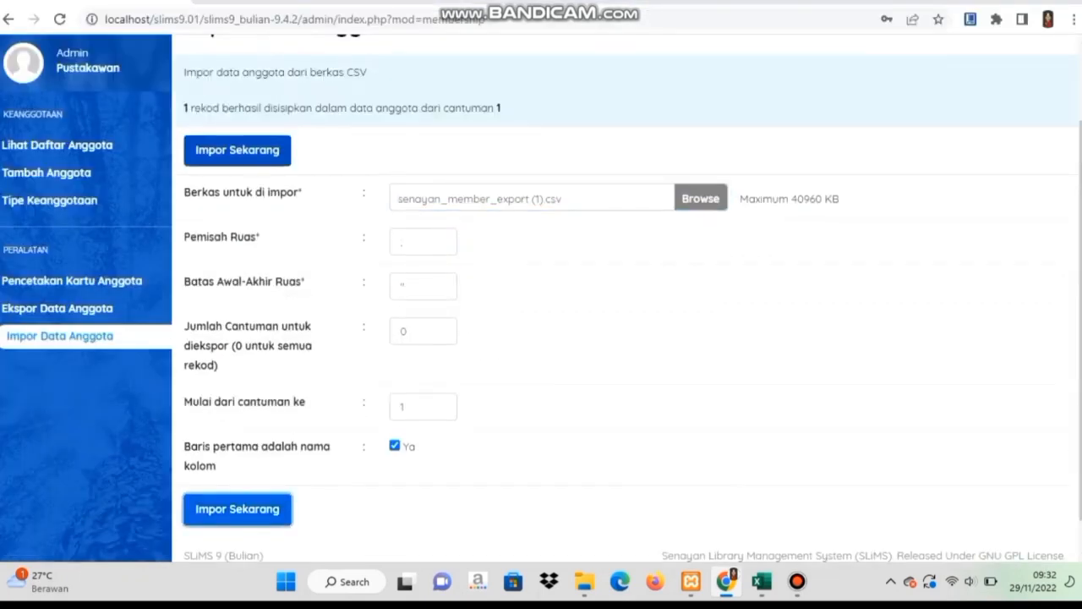
{"action": "left_click", "coordinate": [57, 144]}
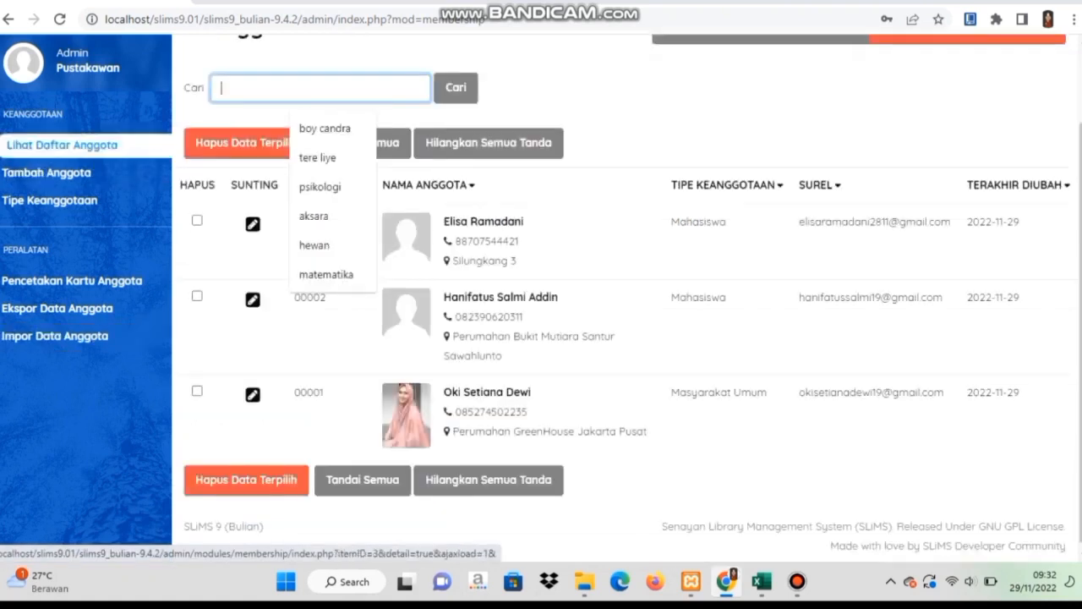
{"action": "mouse_move", "coordinate": [761, 580]}
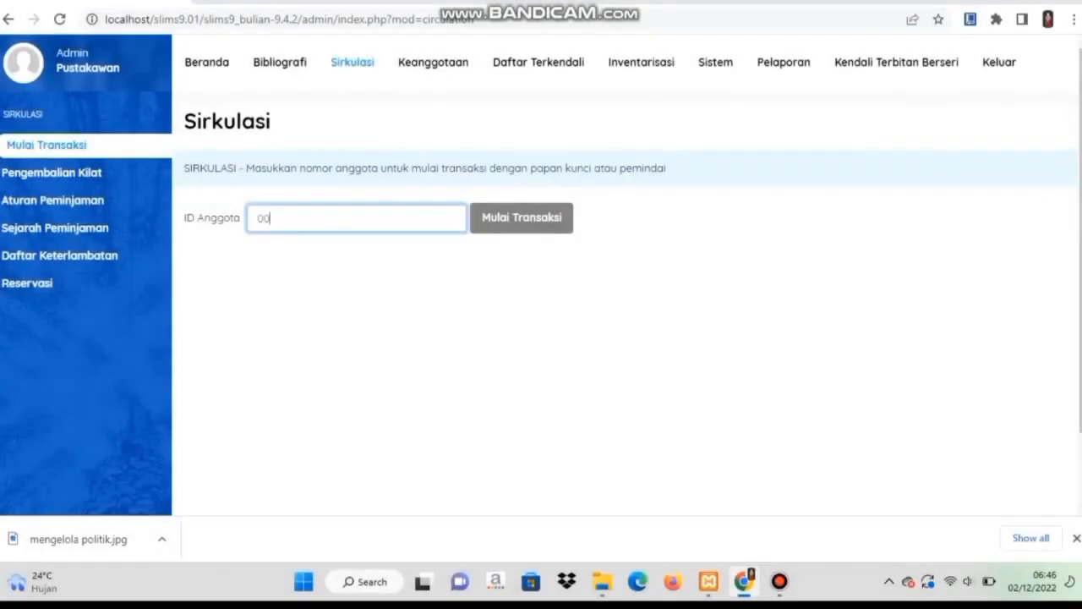
Start a circulation transaction for the member and review their current loans, fines and history.
{"action": "type", "text": "1"}
{"action": "key", "text": "Down"}
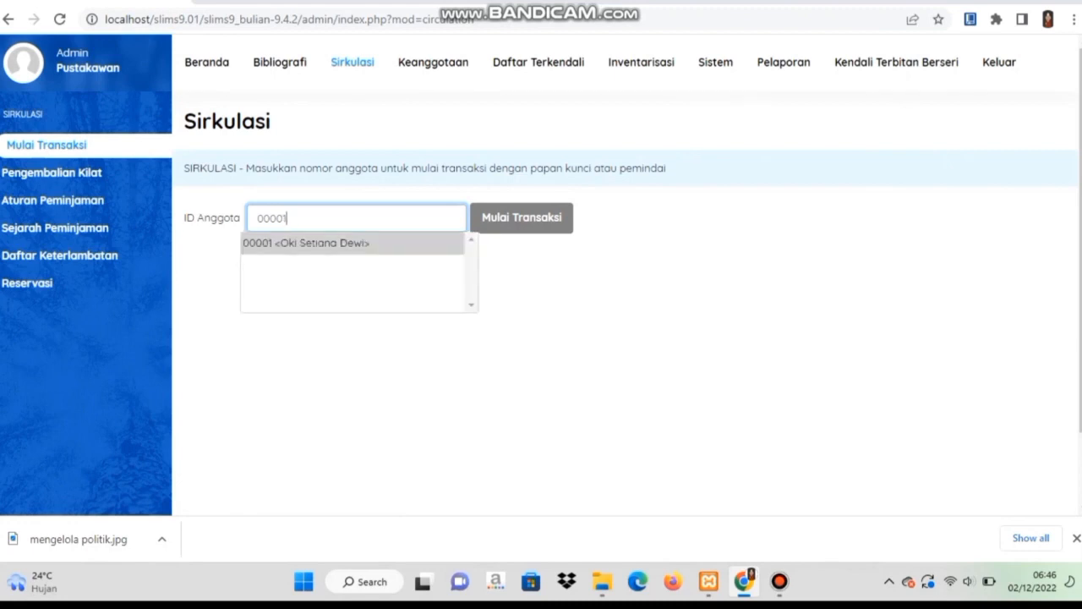
{"action": "left_click", "coordinate": [306, 243]}
{"action": "left_click", "coordinate": [521, 218]}
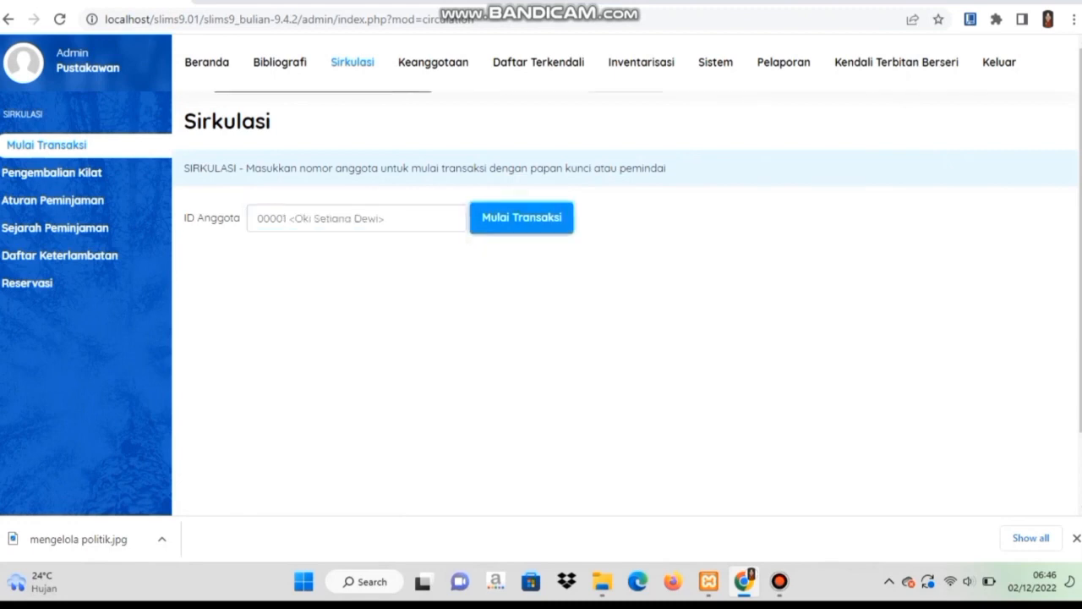
{"action": "scroll", "coordinate": [541, 338], "scroll_direction": "down", "scroll_amount": 1}
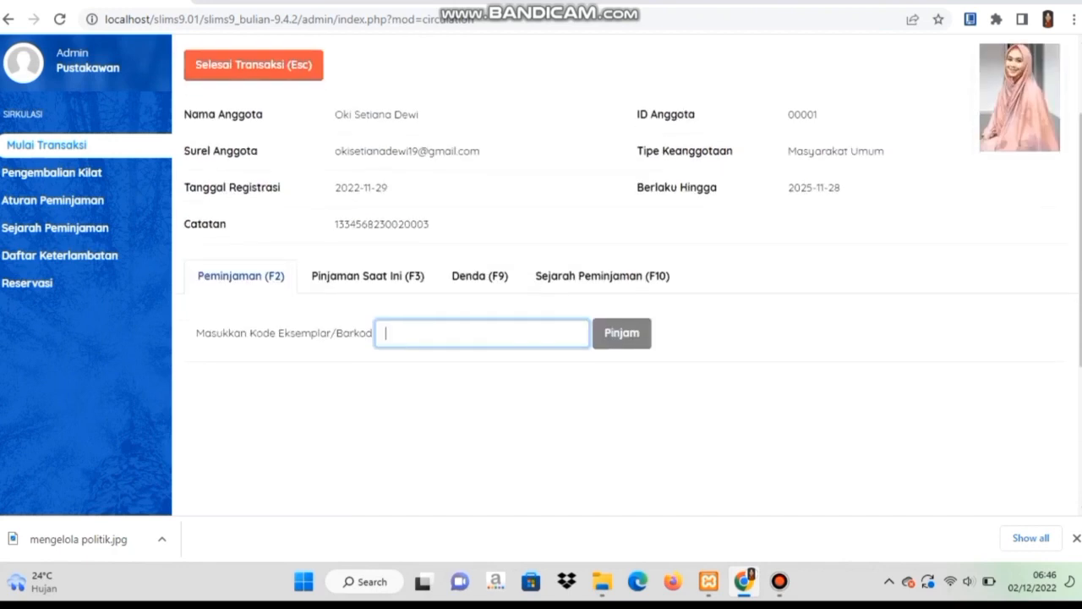
{"action": "left_click", "coordinate": [368, 275]}
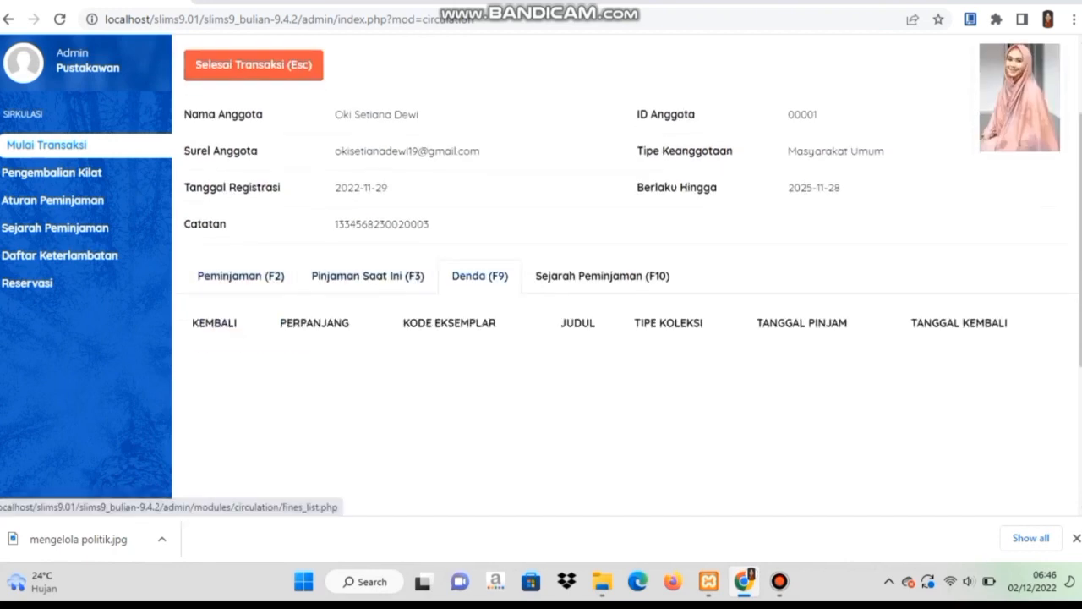
{"action": "left_click", "coordinate": [479, 275]}
{"action": "left_click", "coordinate": [602, 276]}
{"action": "left_click", "coordinate": [241, 276]}
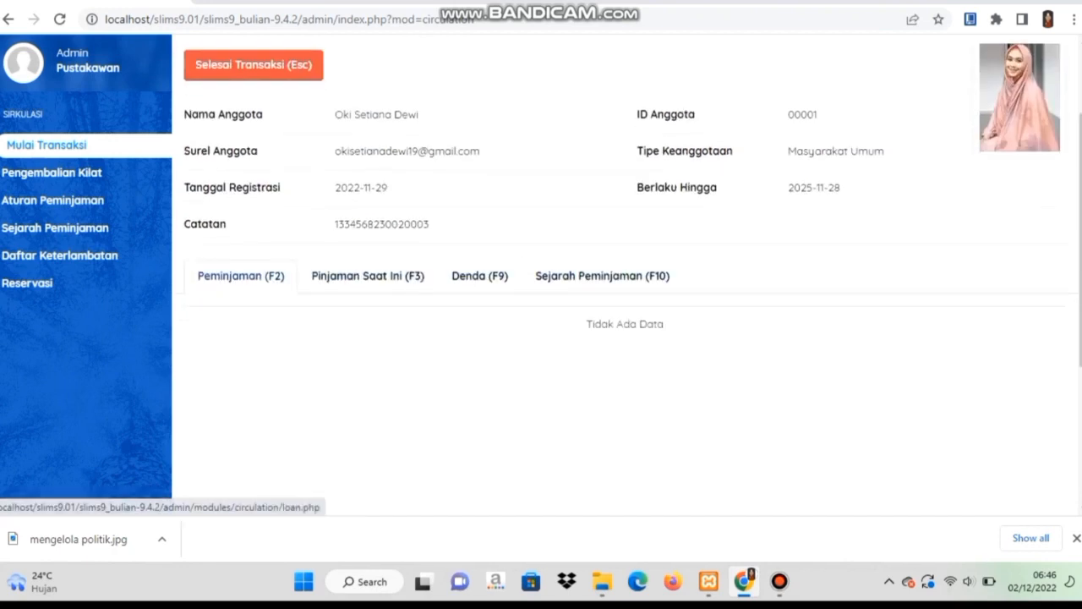
Lend items B00029 and B00090 to the member and close the transaction.
{"action": "scroll", "coordinate": [241, 275], "scroll_direction": "down", "scroll_amount": 1}
{"action": "key", "text": "Caps_Lock"}
{"action": "type", "text": "B00029"}
{"action": "key", "text": "Return"}
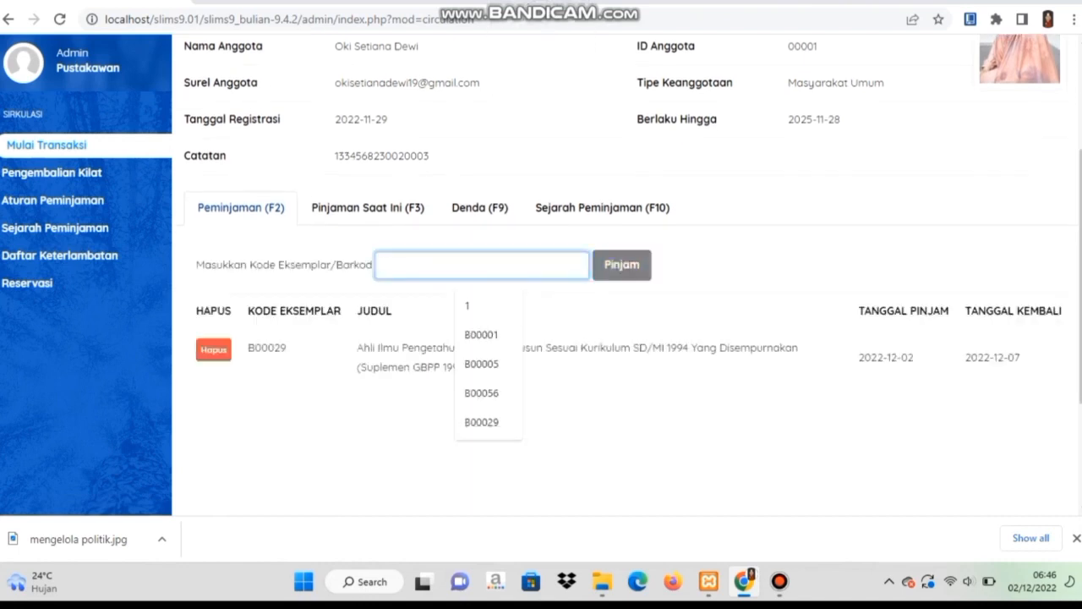
{"action": "key", "text": "Caps_Lock"}
{"action": "type", "text": "B00090"}
{"action": "key", "text": "Return"}
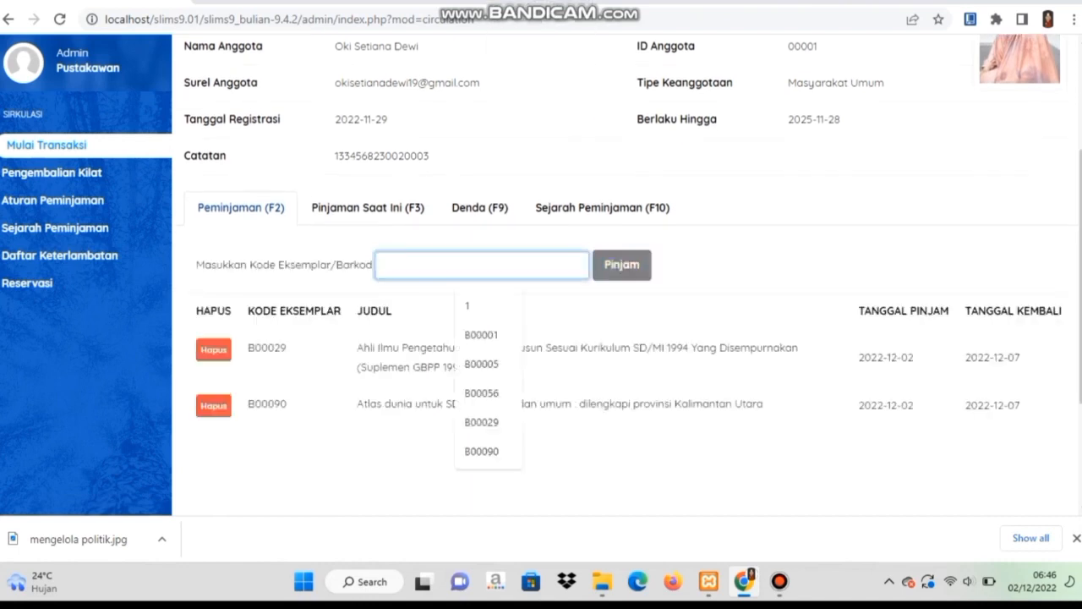
{"action": "key", "text": "Escape"}
{"action": "key", "text": "Return"}
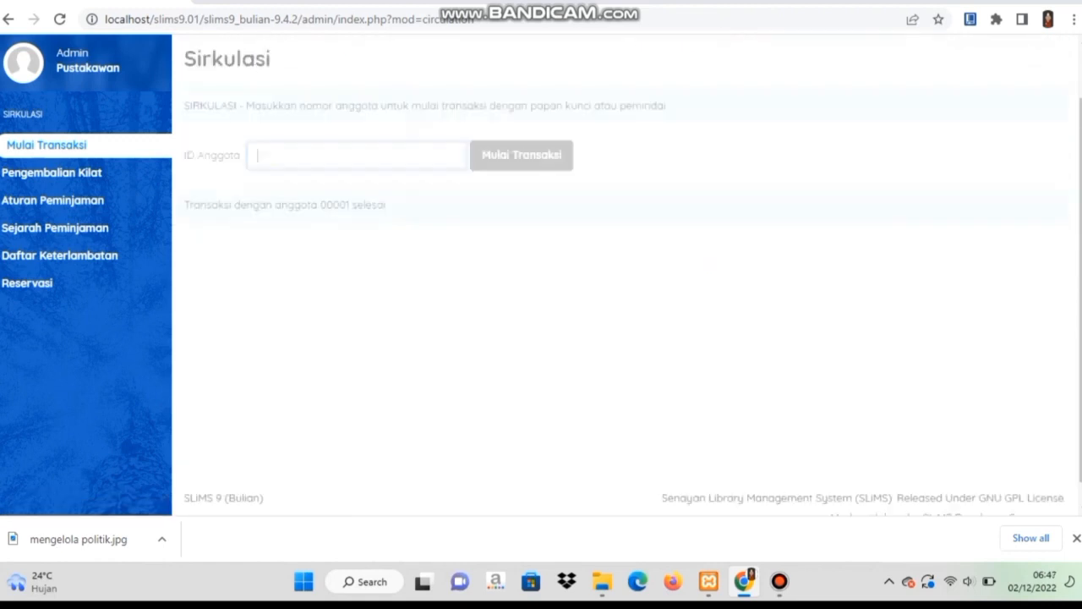
Open the loan history report showing the four current loans.
{"action": "left_click", "coordinate": [57, 228]}
{"action": "scroll", "coordinate": [624, 287], "scroll_direction": "down", "scroll_amount": 3}
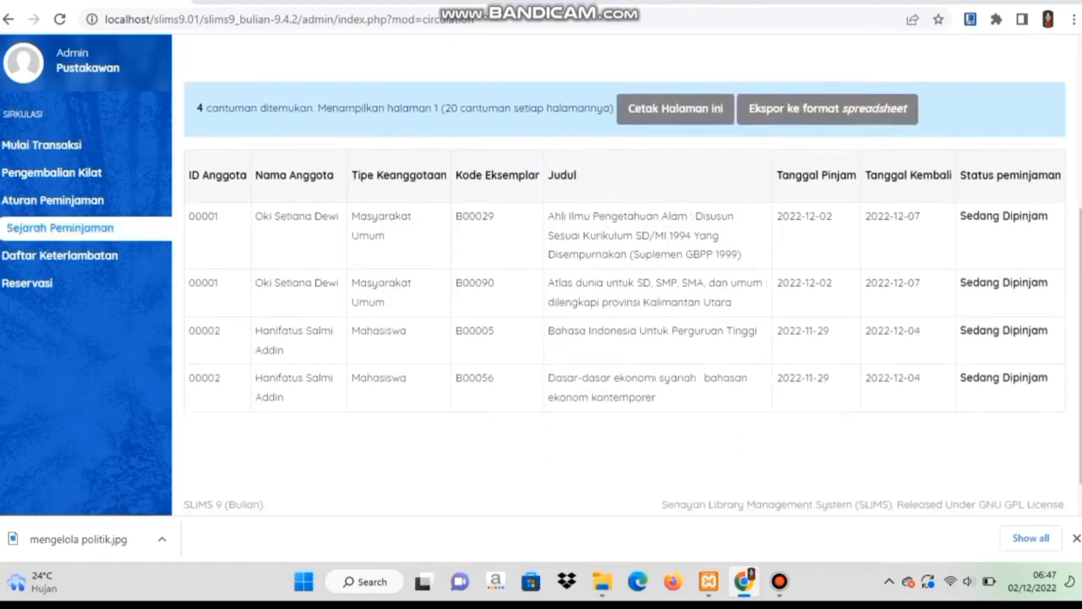
{"action": "scroll", "coordinate": [624, 287], "scroll_direction": "up", "scroll_amount": 3}
Extend the member's loan of item B00029 and close the transaction.
{"action": "left_click", "coordinate": [44, 145]}
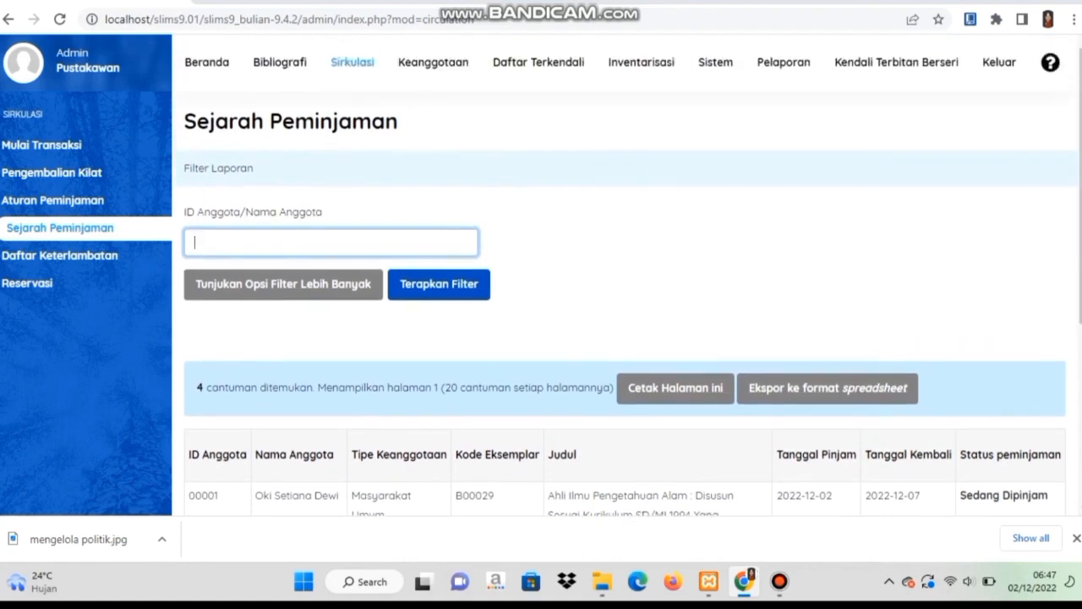
{"action": "type", "text": "00001"}
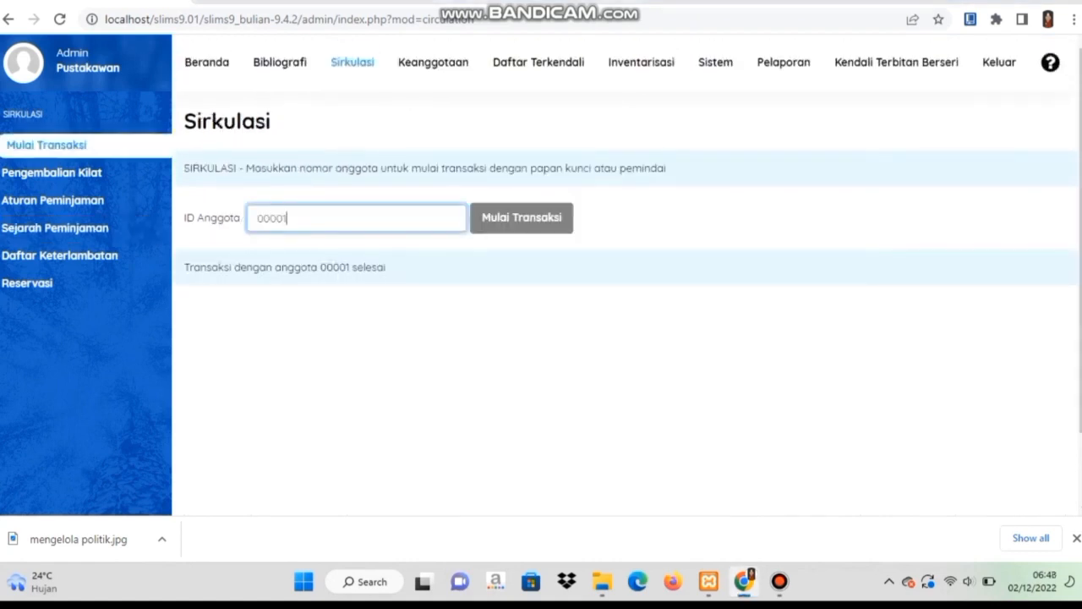
{"action": "key", "text": "Return"}
{"action": "left_click", "coordinate": [287, 344]}
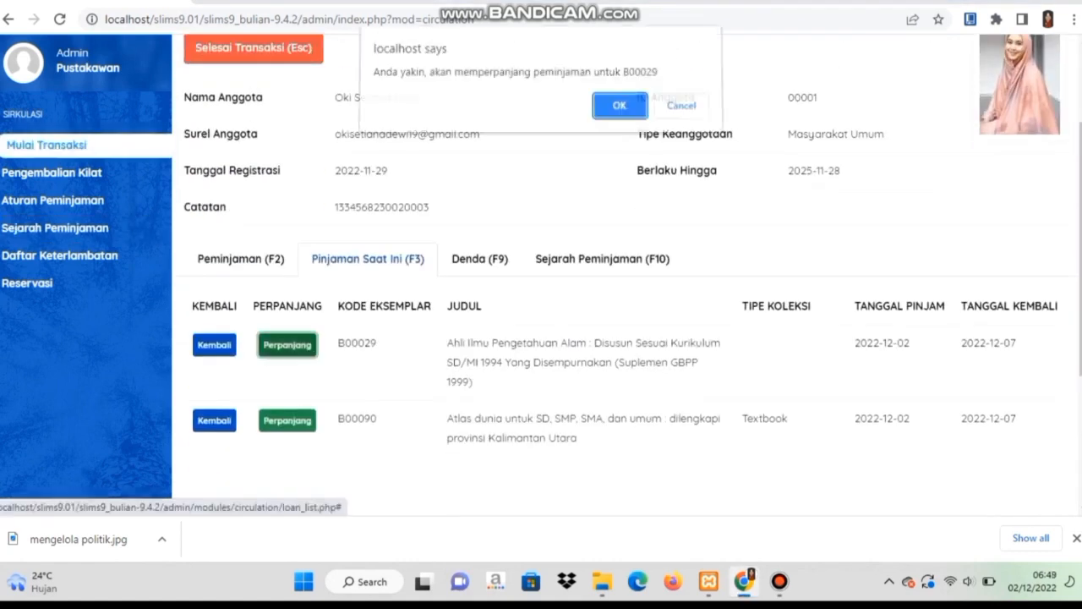
{"action": "key", "text": "Return"}
{"action": "key", "text": "Return"}
{"action": "key", "text": "Escape"}
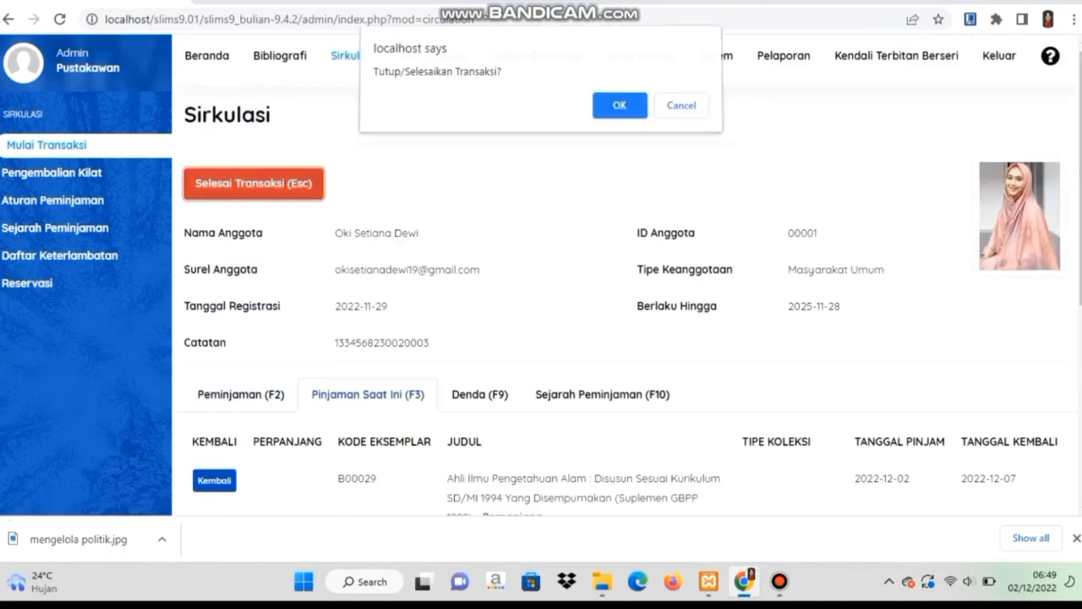
{"action": "key", "text": "Return"}
Check item B00029 back in through Quick Return.
{"action": "left_click", "coordinate": [51, 172]}
{"action": "type", "text": "B00029"}
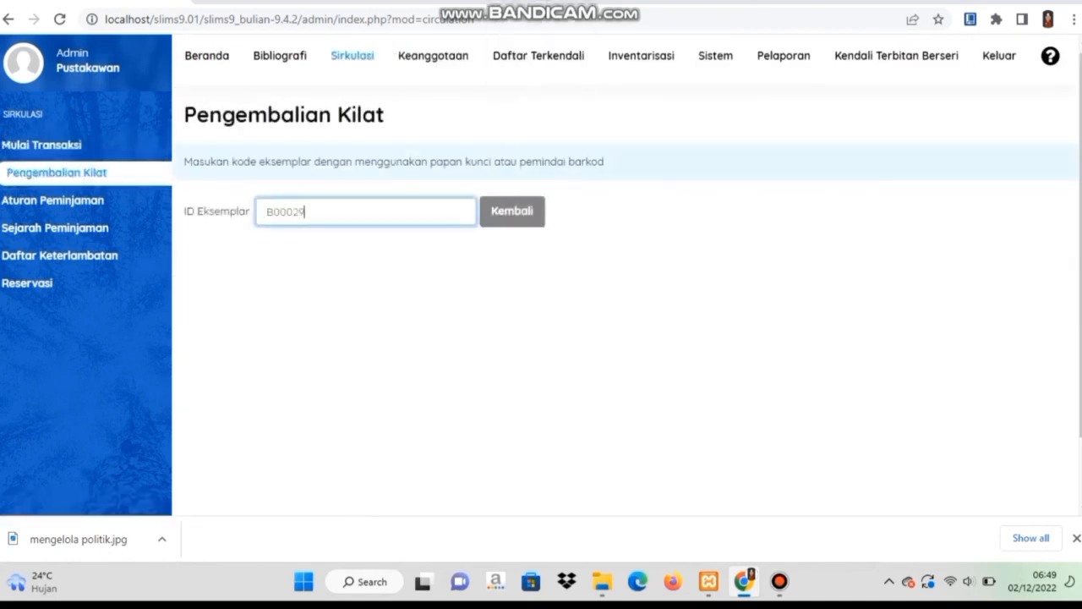
{"action": "key", "text": "Return"}
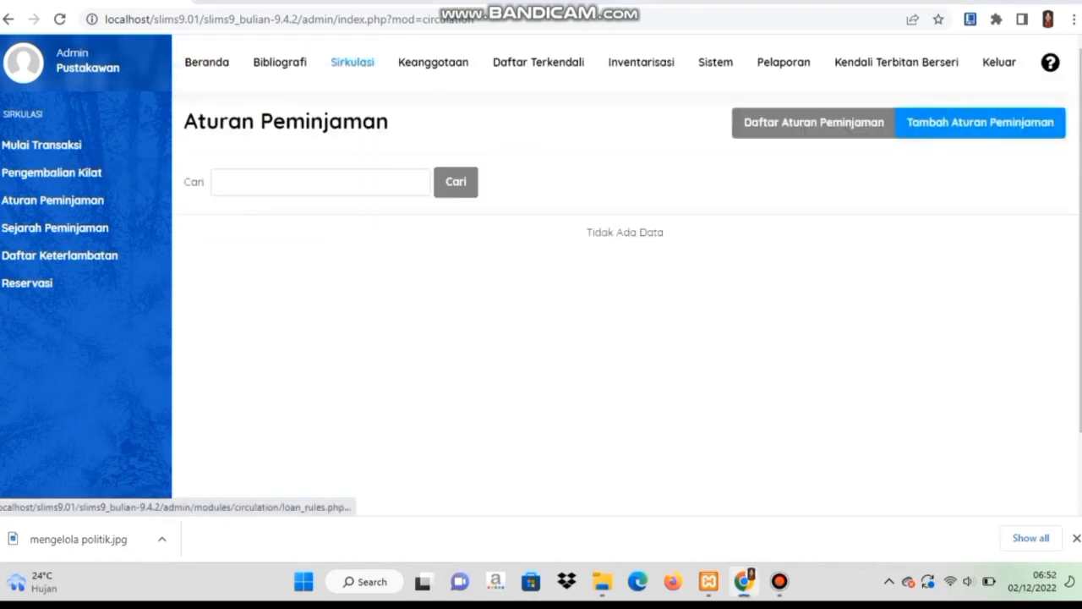
Start a new loan rule for Mahasiswa members, Textbook collection type and Text GMD.
{"action": "left_click", "coordinate": [980, 123]}
{"action": "scroll", "coordinate": [531, 254], "scroll_direction": "down", "scroll_amount": 1}
{"action": "left_click", "coordinate": [531, 234]}
{"action": "left_click", "coordinate": [508, 269]}
{"action": "scroll", "coordinate": [508, 269], "scroll_direction": "down", "scroll_amount": 1}
{"action": "left_click", "coordinate": [531, 234]}
{"action": "left_click", "coordinate": [426, 268]}
{"action": "scroll", "coordinate": [531, 254], "scroll_direction": "down", "scroll_amount": 1}
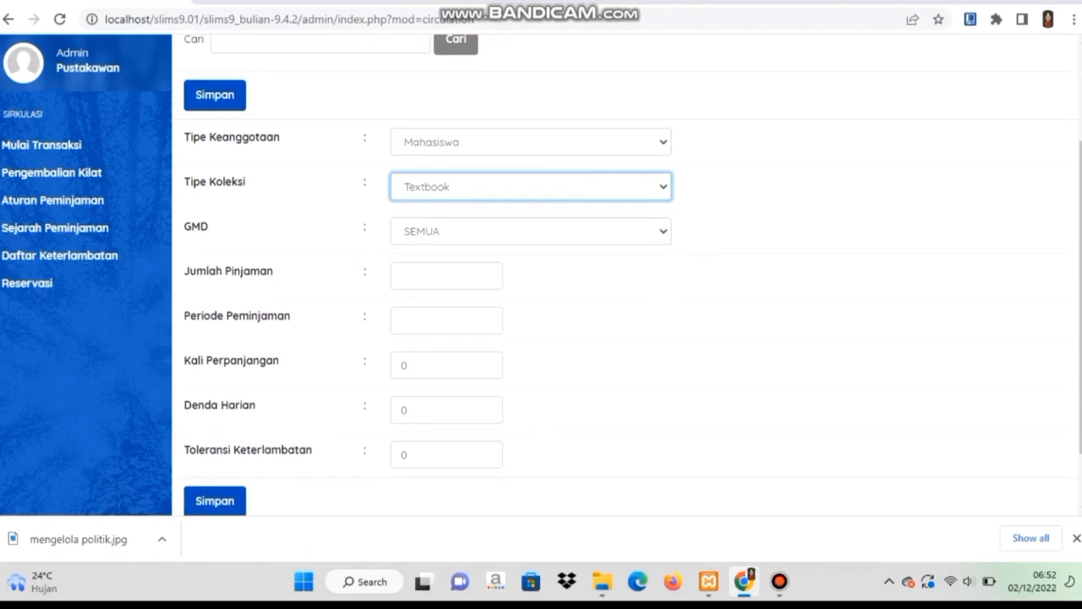
{"action": "left_click", "coordinate": [531, 231]}
{"action": "left_click", "coordinate": [414, 266]}
Allow 3 loans with a loan period of 5 and a 1000 daily fine, then save the rule.
{"action": "double_click", "coordinate": [405, 275]}
{"action": "type", "text": "3"}
{"action": "double_click", "coordinate": [406, 321]}
{"action": "type", "text": "5"}
{"action": "scroll", "coordinate": [447, 320], "scroll_direction": "down", "scroll_amount": 1}
{"action": "double_click", "coordinate": [406, 350]}
{"action": "type", "text": "1000"}
{"action": "left_click", "coordinate": [215, 441]}
{"action": "left_click", "coordinate": [682, 109]}
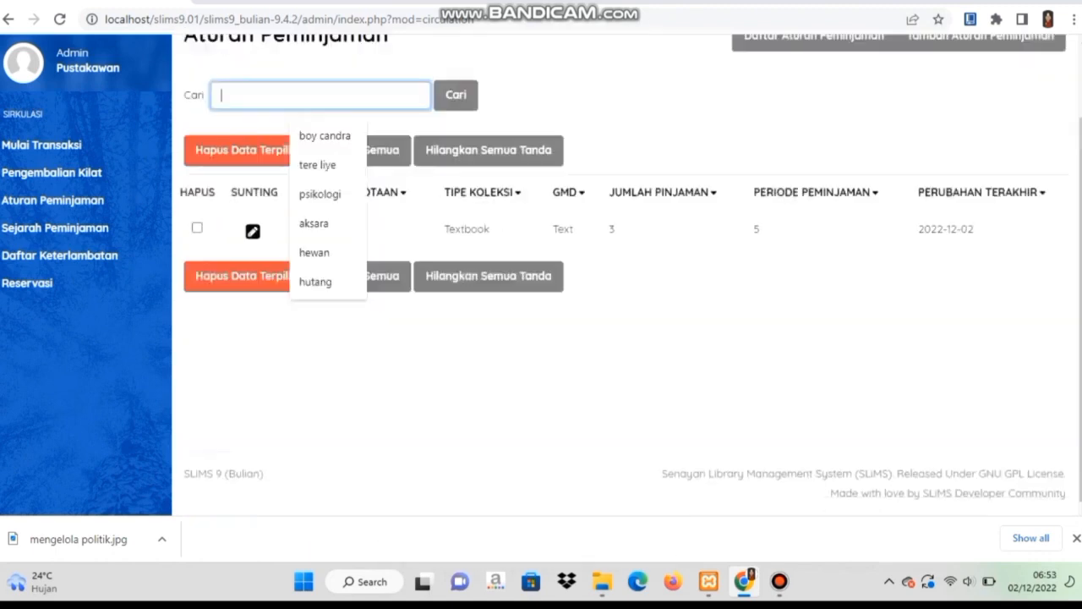
Review the loan history, then filter the overdue list by a suggested member ID.
{"action": "left_click", "coordinate": [55, 227]}
{"action": "scroll", "coordinate": [55, 227], "scroll_direction": "down", "scroll_amount": 1}
{"action": "scroll", "coordinate": [59, 245], "scroll_direction": "down", "scroll_amount": 2}
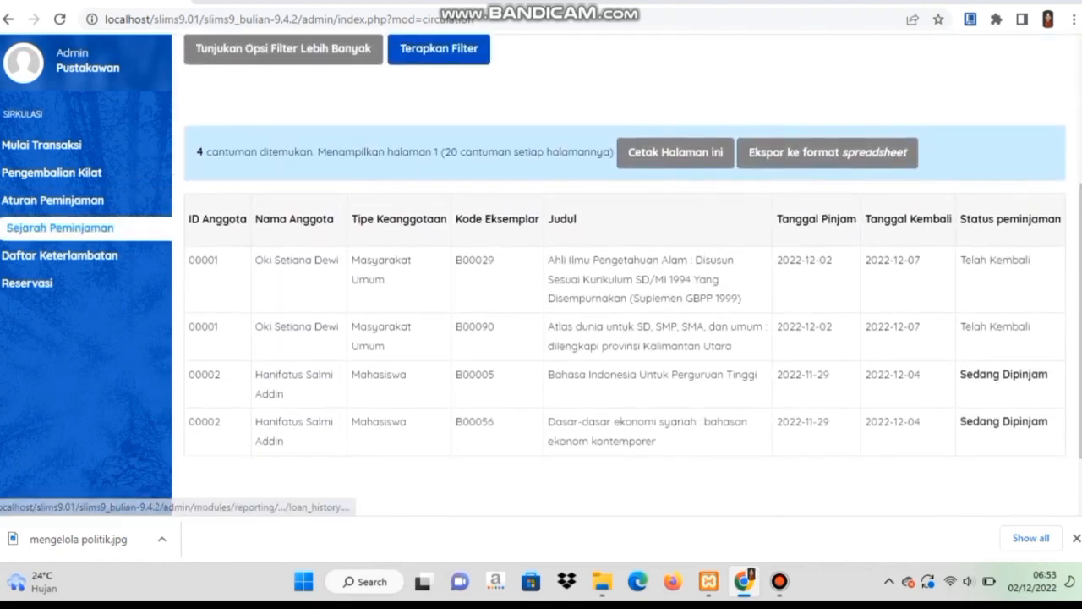
{"action": "left_click", "coordinate": [65, 255]}
{"action": "left_click", "coordinate": [289, 238]}
{"action": "left_click", "coordinate": [289, 274]}
{"action": "left_click", "coordinate": [437, 272]}
Filter the reservations page by a suggested member ID.
{"action": "left_click", "coordinate": [29, 282]}
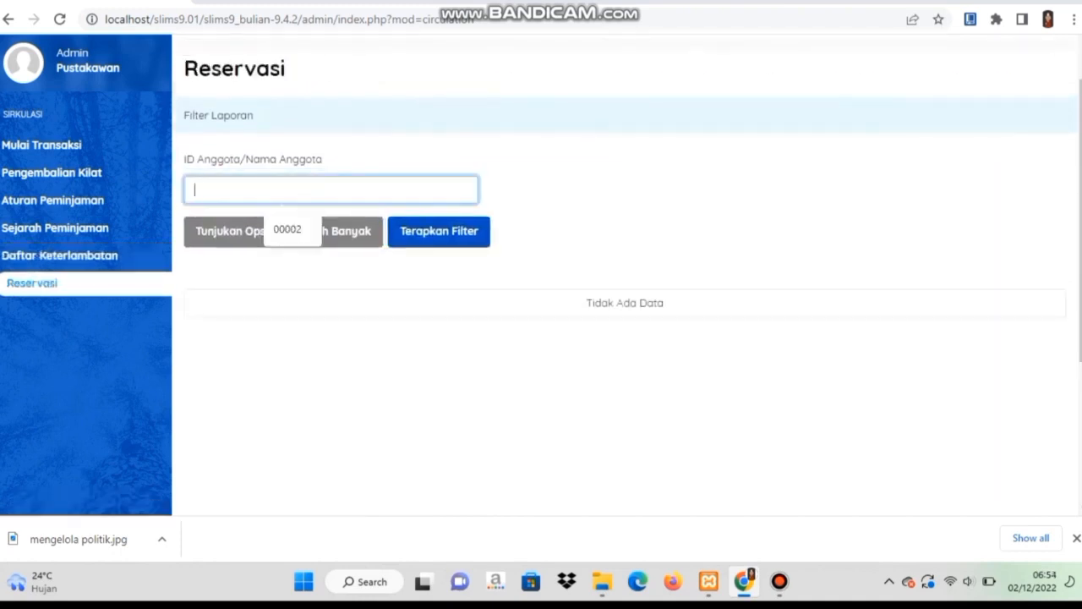
{"action": "left_click", "coordinate": [288, 230]}
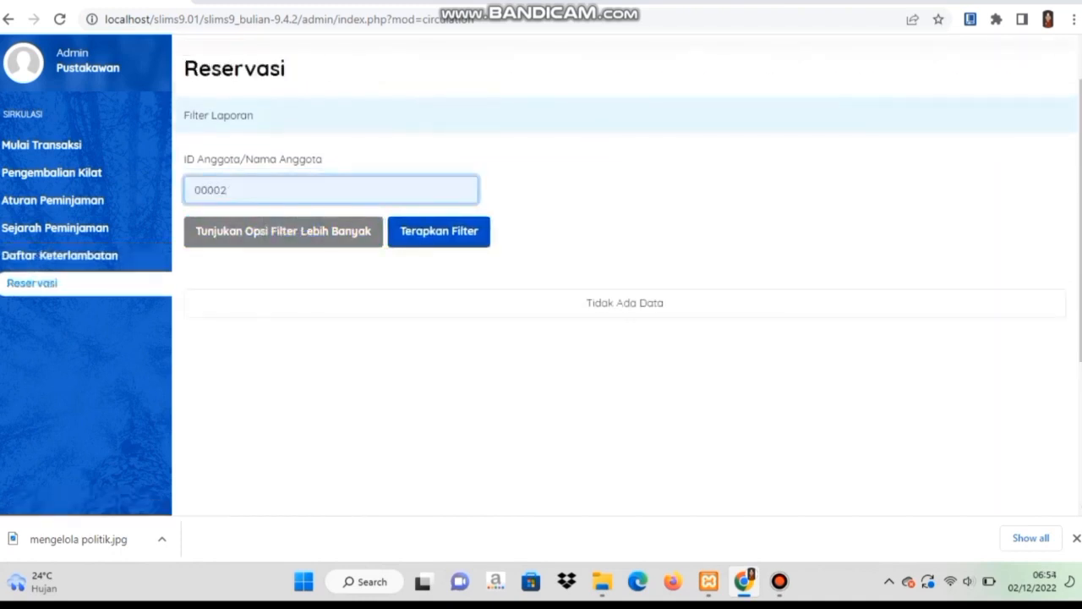
{"action": "left_click", "coordinate": [439, 231]}
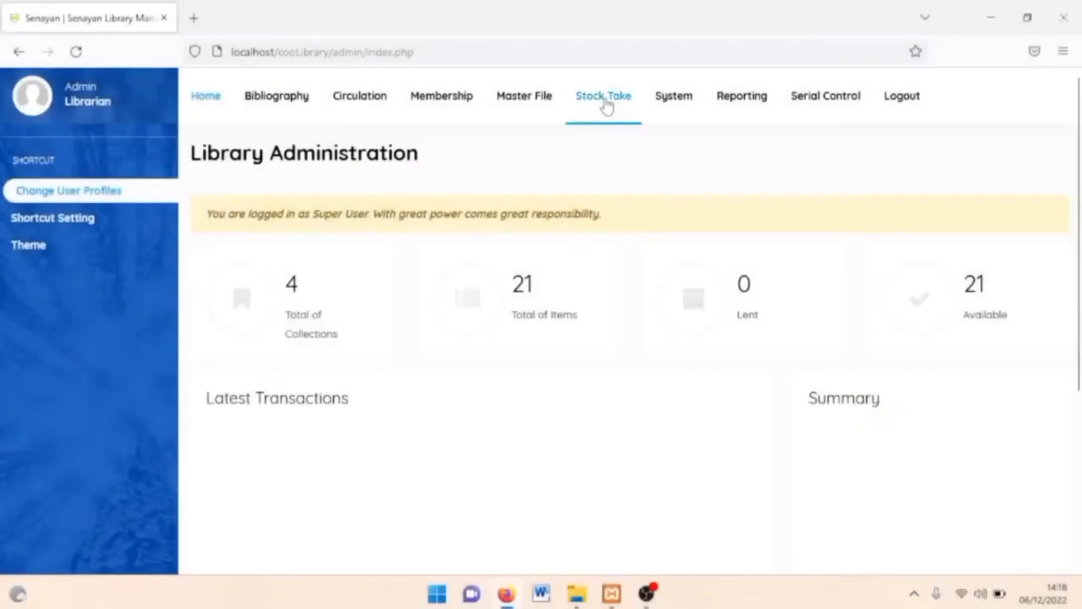
Begin initializing a stock take without a database backup, naming it 200211.
{"action": "left_click", "coordinate": [604, 100]}
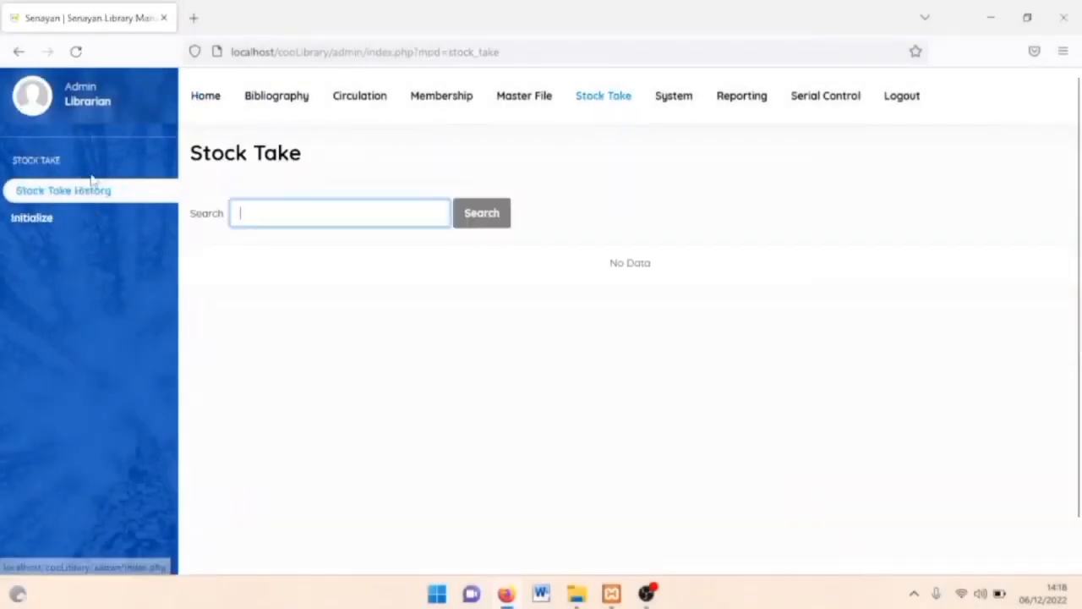
{"action": "left_click", "coordinate": [24, 220]}
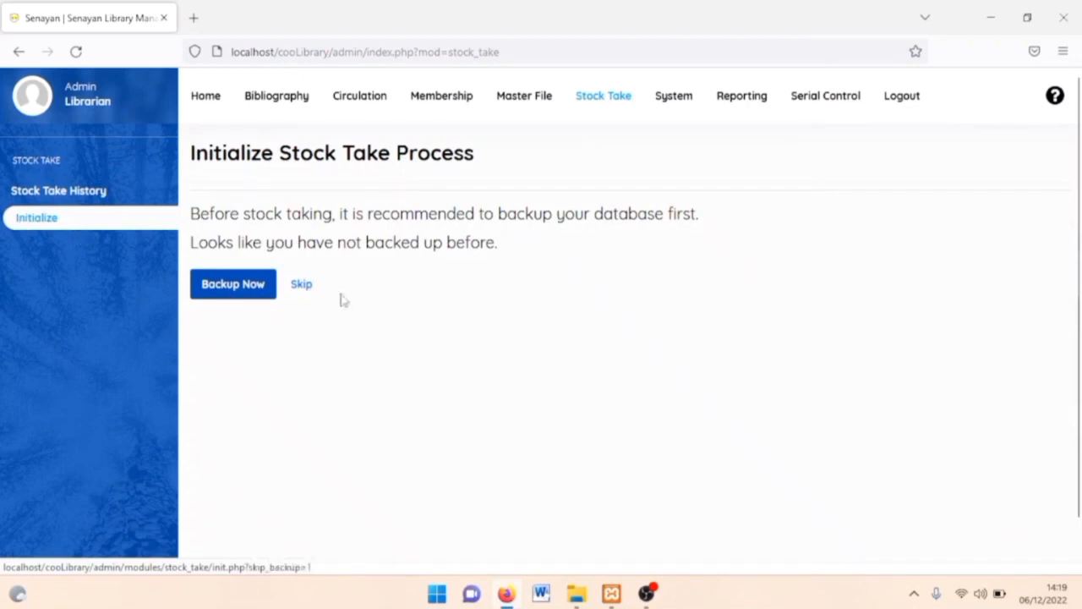
{"action": "left_click", "coordinate": [313, 288]}
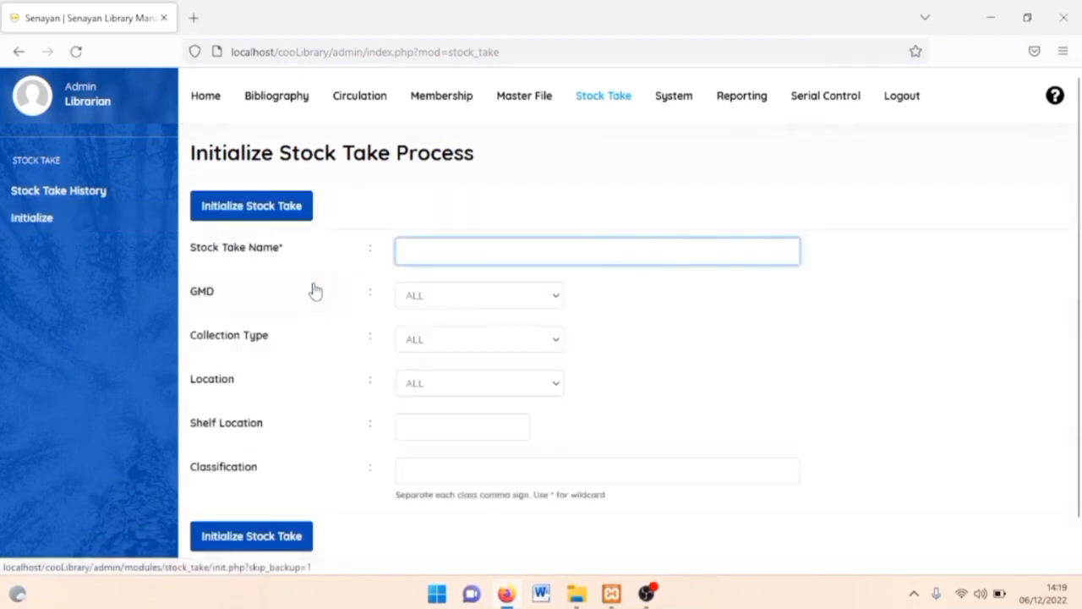
{"action": "type", "text": "200211"}
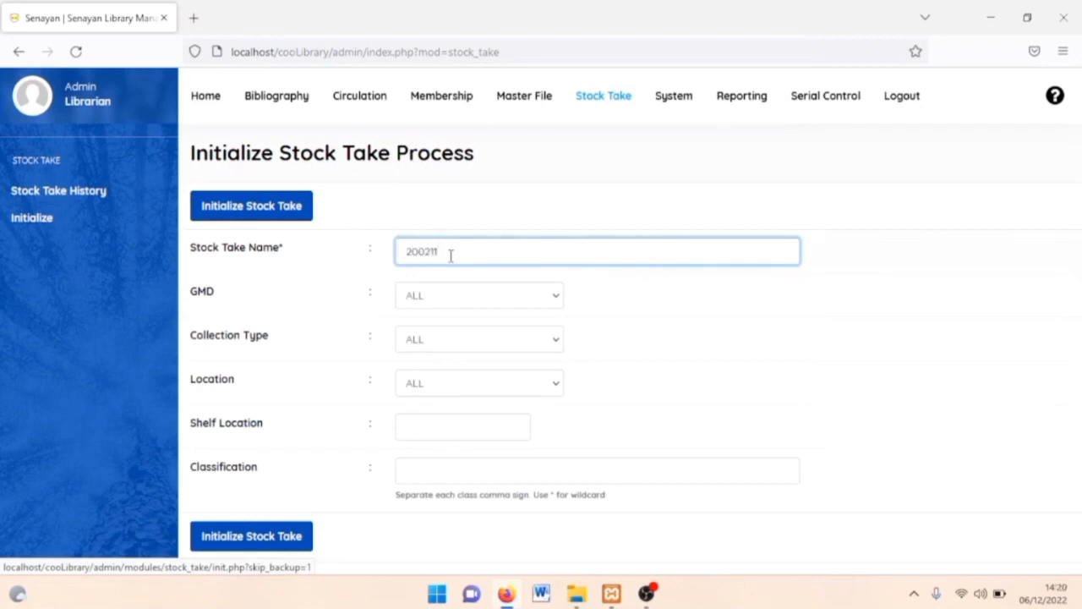
Limit the stock take to Text GMD and Textbook collection type, then initialize it.
{"action": "left_click", "coordinate": [473, 305]}
{"action": "left_click", "coordinate": [473, 325]}
{"action": "left_click", "coordinate": [490, 347]}
{"action": "left_click", "coordinate": [479, 402]}
{"action": "left_click", "coordinate": [472, 425]}
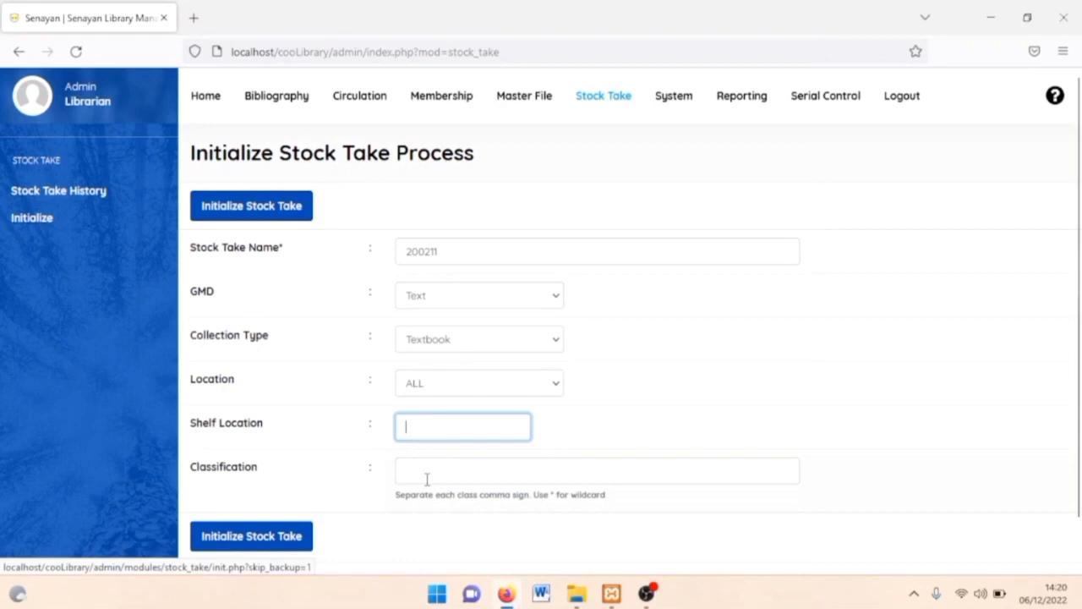
{"action": "left_click", "coordinate": [427, 479]}
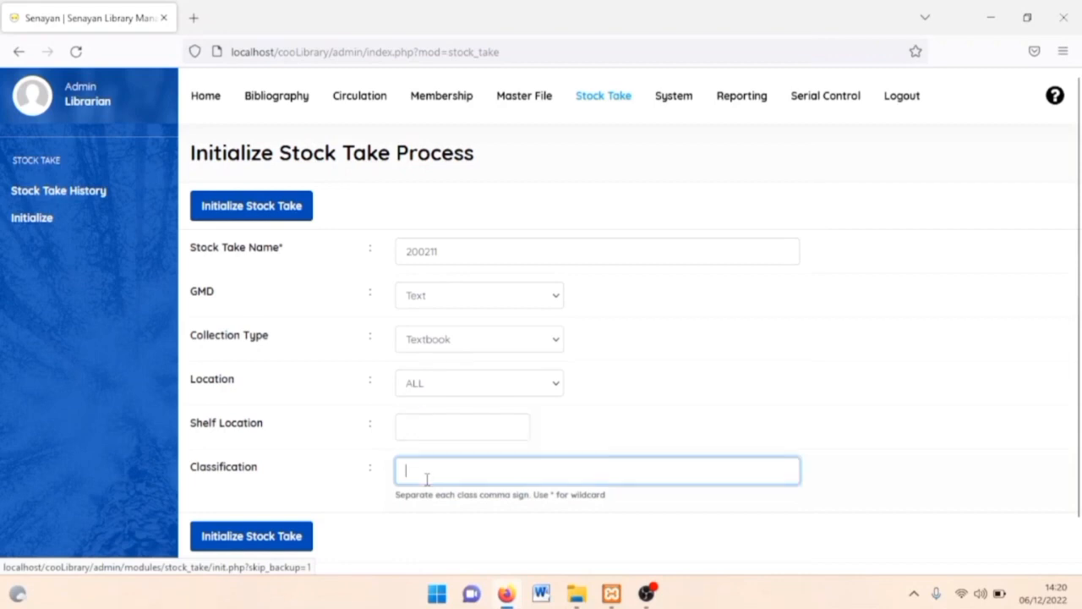
{"action": "left_click", "coordinate": [244, 538]}
{"action": "left_click", "coordinate": [672, 348]}
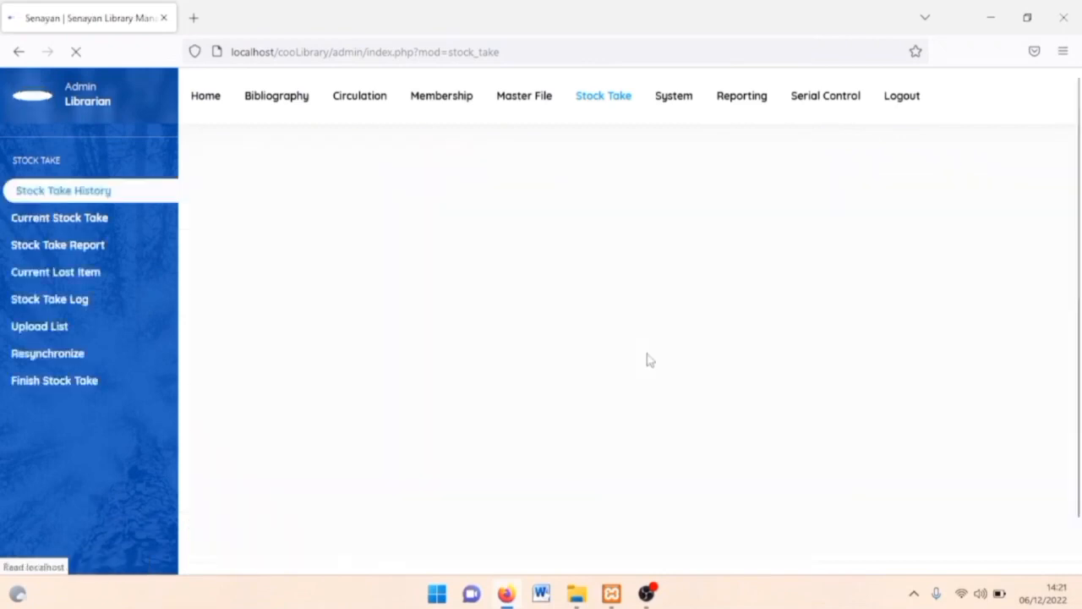
Mark item B00020 as existing in the current stock take and view the stock take report.
{"action": "left_click", "coordinate": [66, 217]}
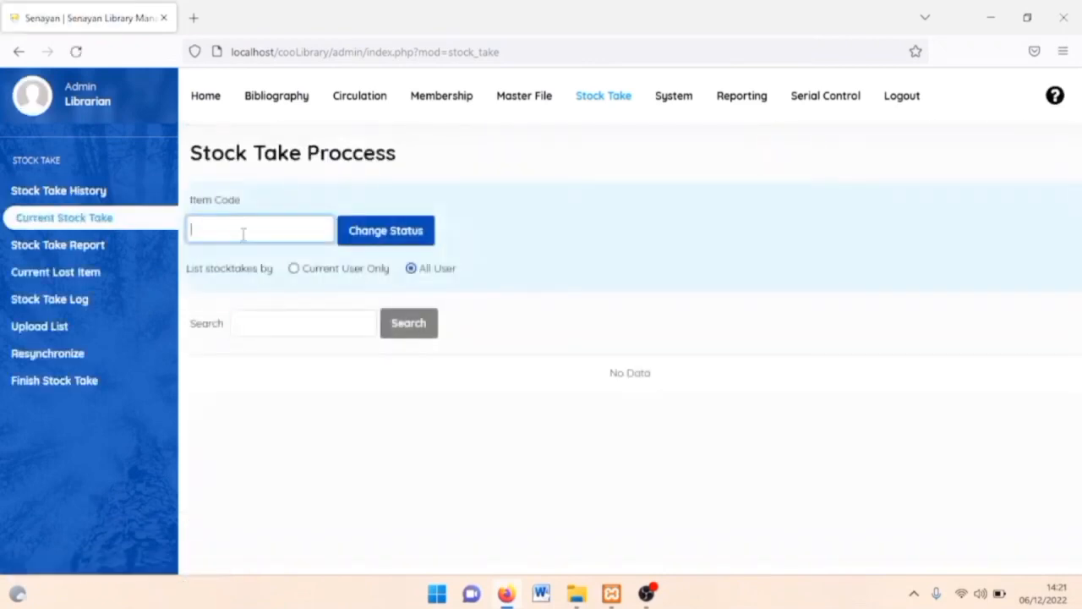
{"action": "type", "text": "B00020"}
{"action": "left_click", "coordinate": [380, 238]}
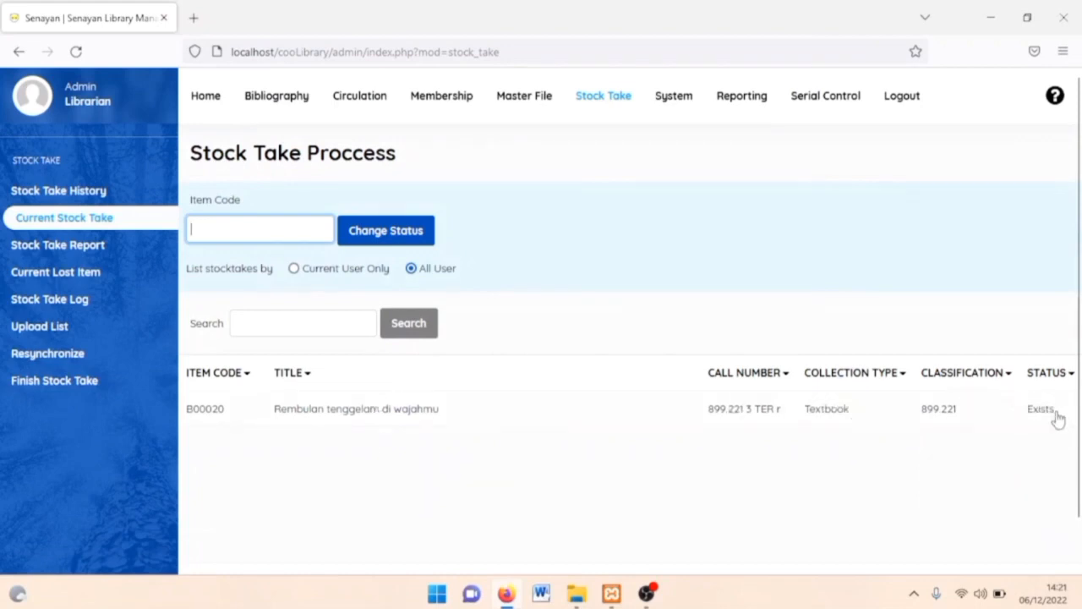
{"action": "left_click", "coordinate": [80, 247]}
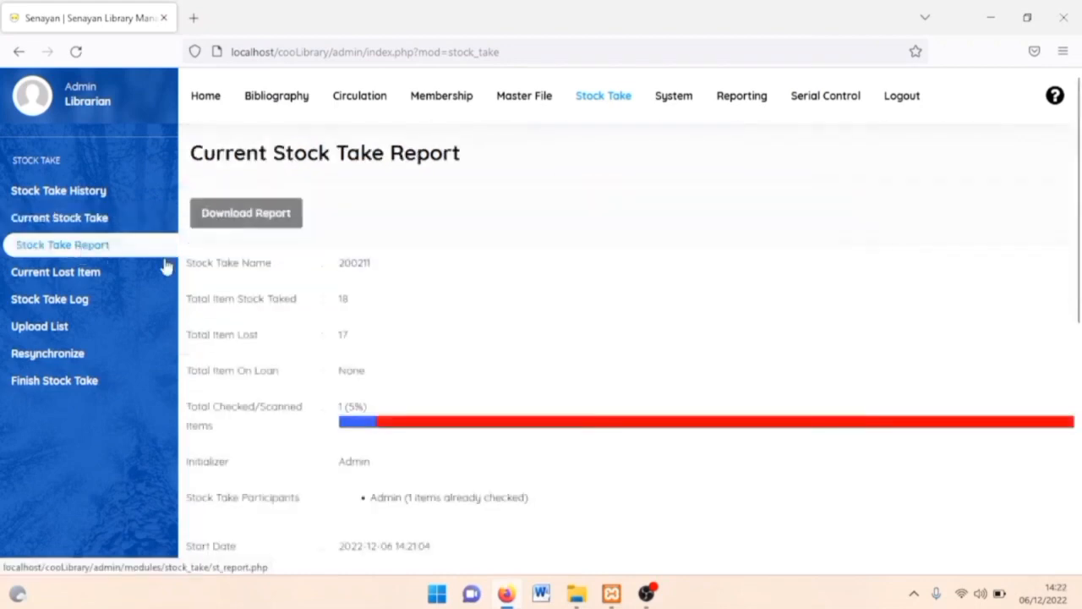
Review the stock take report and the list of items still missing.
{"action": "scroll", "coordinate": [453, 357], "scroll_direction": "down", "scroll_amount": 2}
{"action": "scroll", "coordinate": [454, 361], "scroll_direction": "down", "scroll_amount": 2}
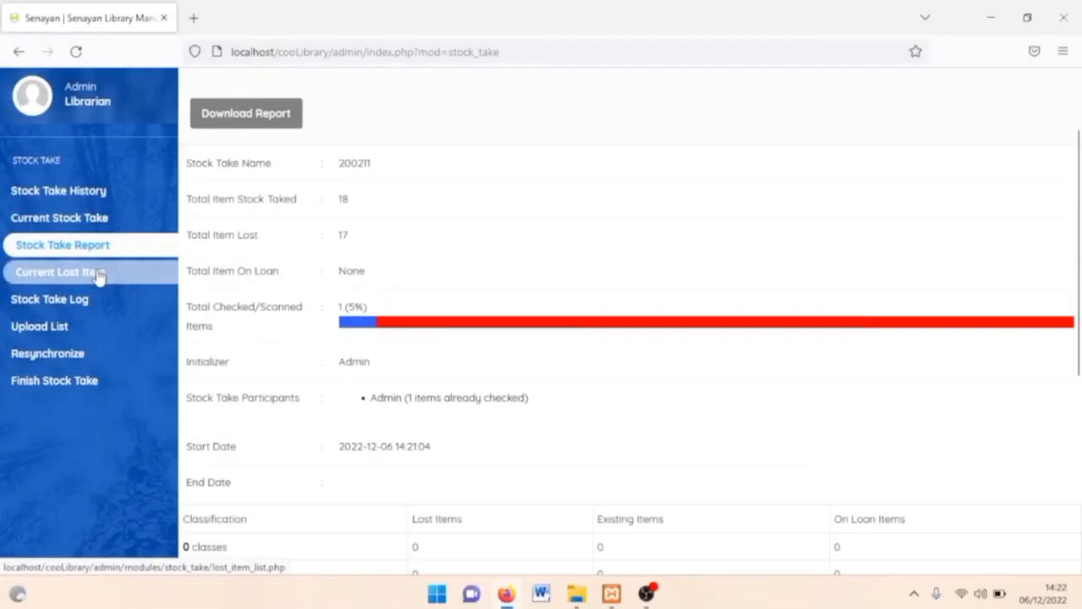
{"action": "left_click", "coordinate": [95, 275]}
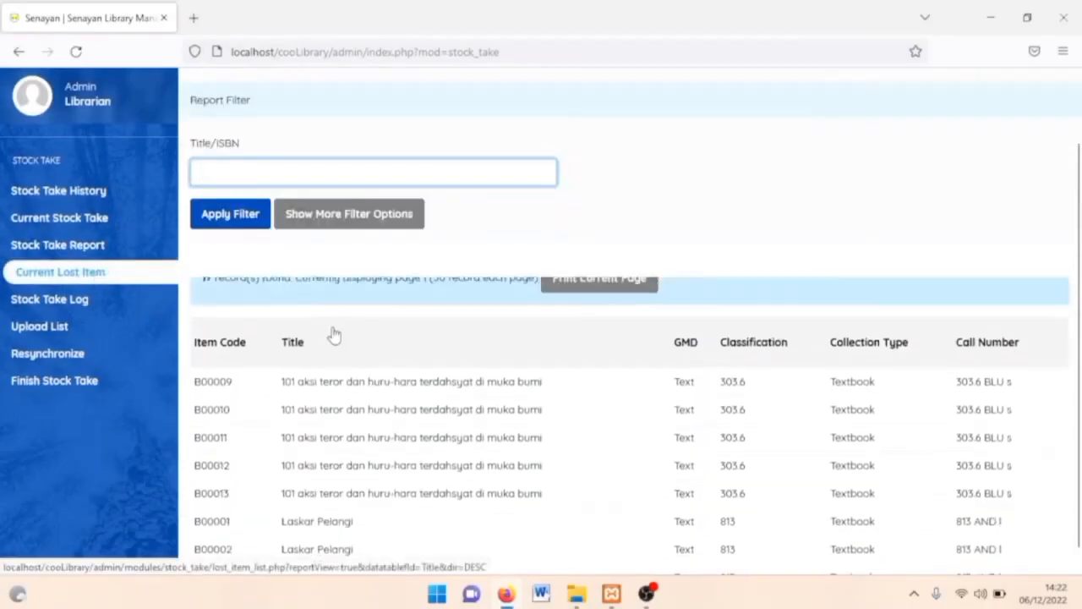
{"action": "scroll", "coordinate": [334, 335], "scroll_direction": "down", "scroll_amount": 4}
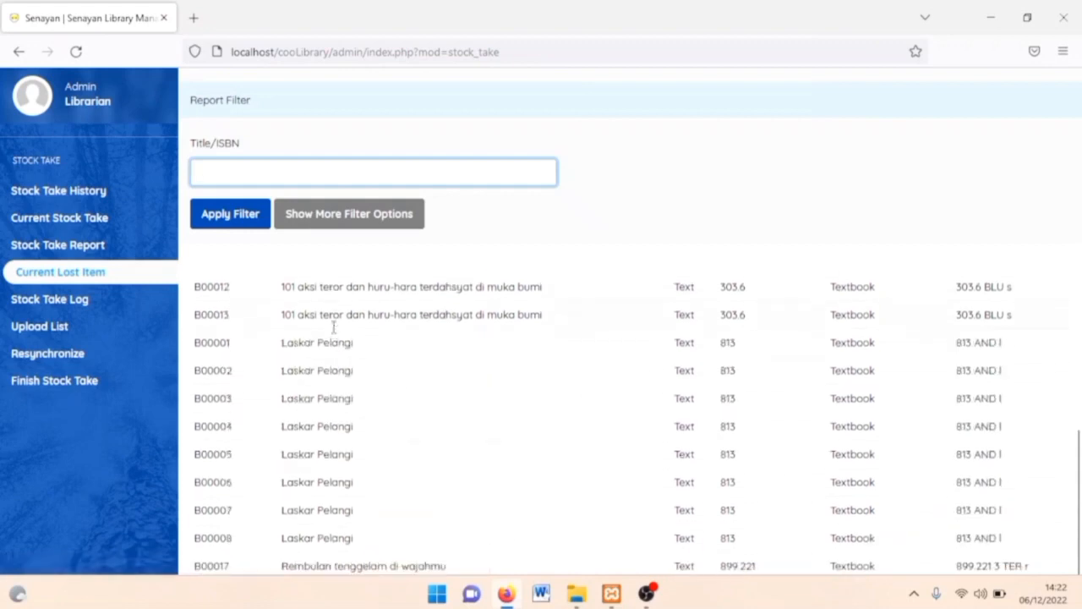
{"action": "scroll", "coordinate": [334, 331], "scroll_direction": "up", "scroll_amount": 2}
{"action": "scroll", "coordinate": [334, 332], "scroll_direction": "up", "scroll_amount": 3}
Finish stock take 200211 with Purge Lost Item set to Yes.
{"action": "left_click", "coordinate": [73, 383]}
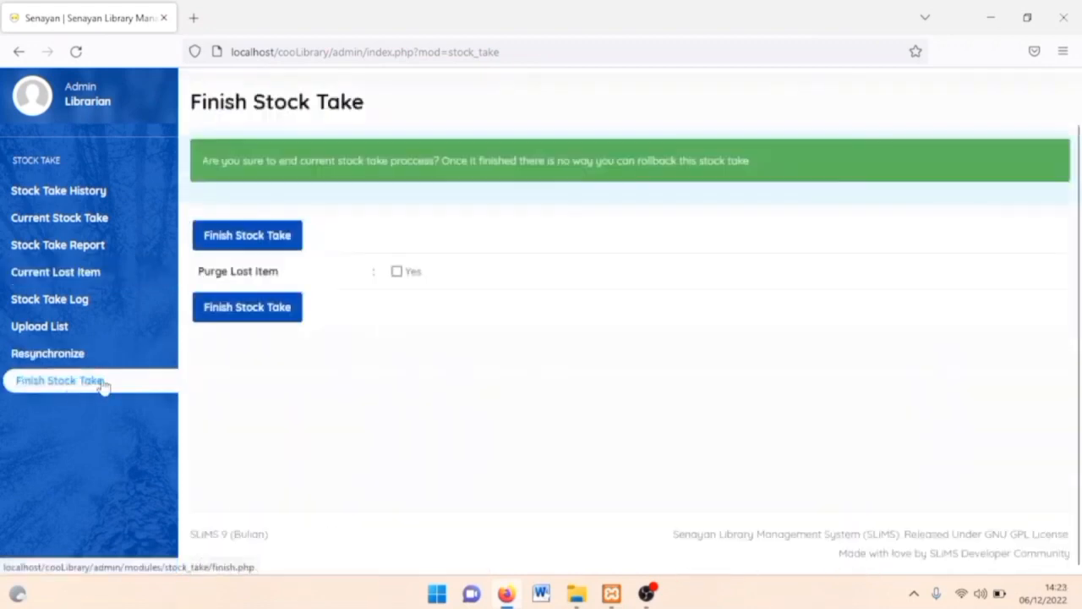
{"action": "left_click", "coordinate": [396, 272]}
{"action": "left_click", "coordinate": [257, 313]}
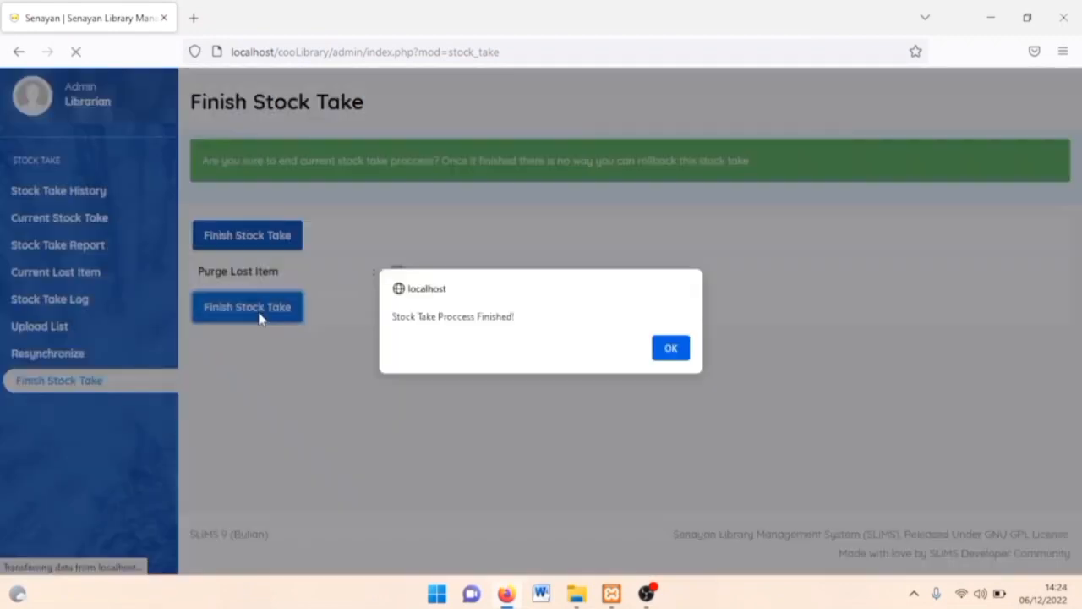
{"action": "left_click", "coordinate": [671, 349]}
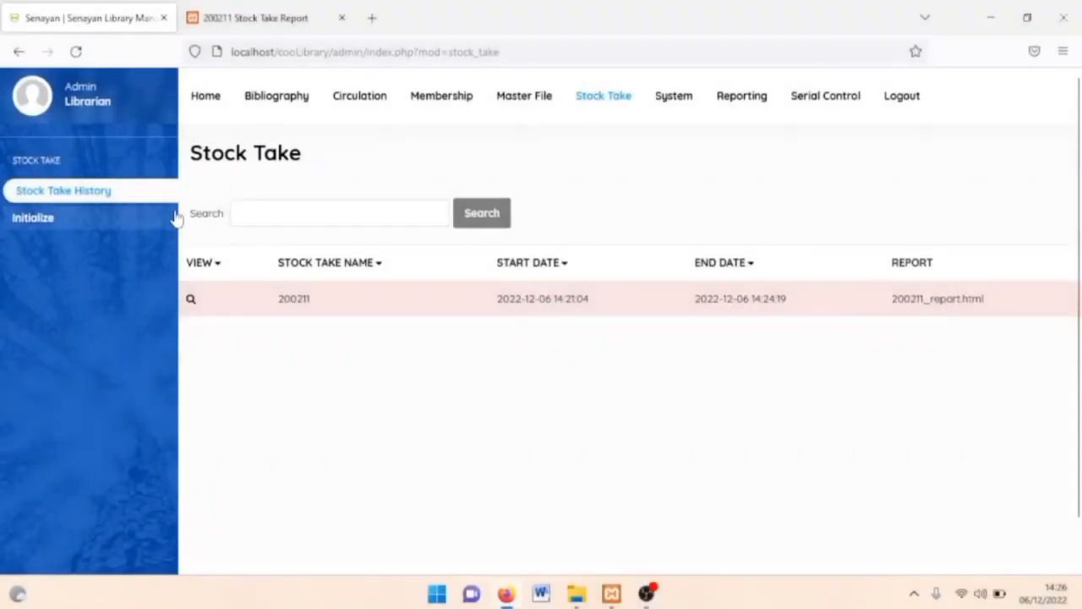
Open Reporting and scroll through the collection statistics.
{"action": "left_click", "coordinate": [720, 97]}
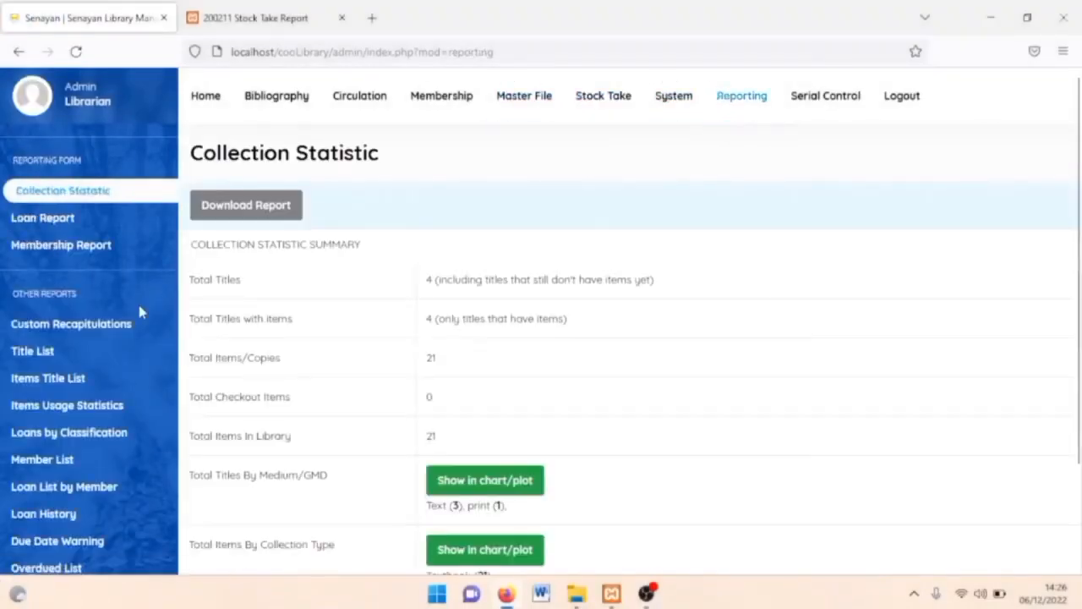
{"action": "scroll", "coordinate": [141, 352], "scroll_direction": "down", "scroll_amount": 3}
{"action": "scroll", "coordinate": [140, 347], "scroll_direction": "up", "scroll_amount": 3}
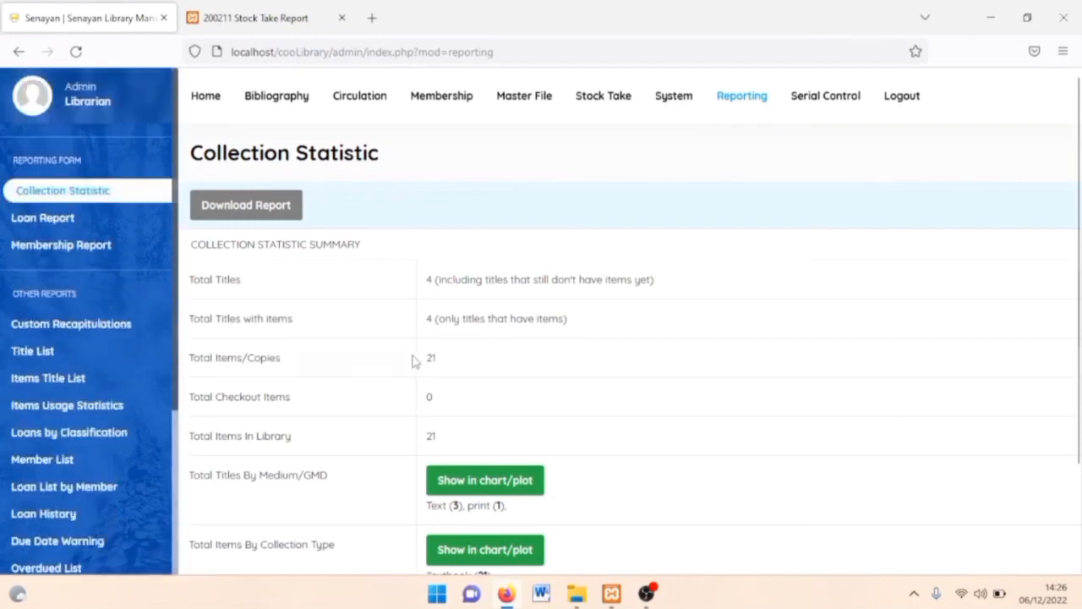
{"action": "scroll", "coordinate": [409, 375], "scroll_direction": "down", "scroll_amount": 2}
{"action": "scroll", "coordinate": [409, 376], "scroll_direction": "up", "scroll_amount": 2}
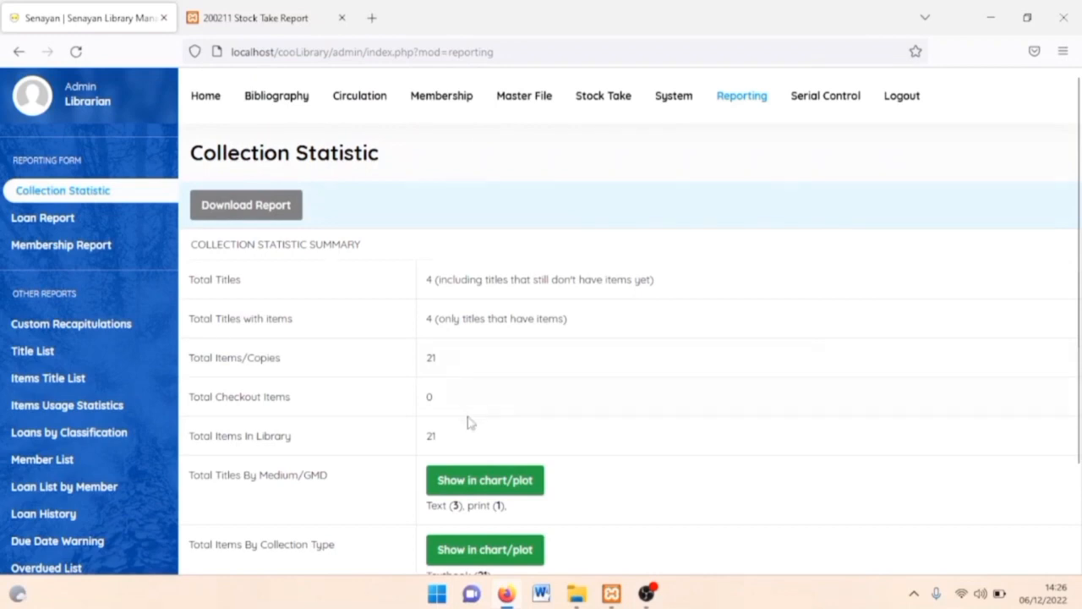
{"action": "scroll", "coordinate": [472, 420], "scroll_direction": "down", "scroll_amount": 1}
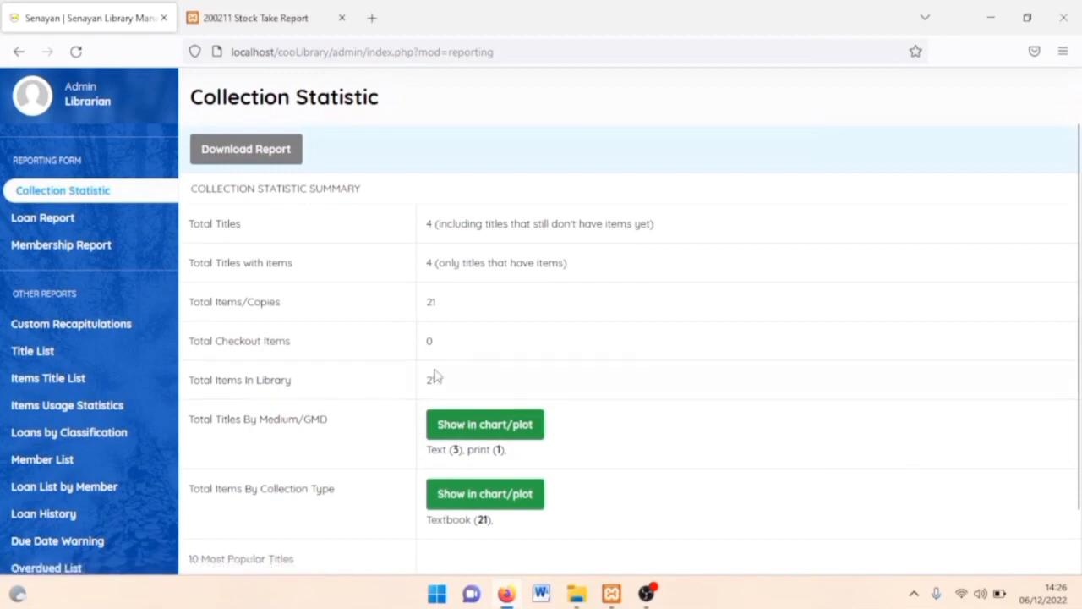
{"action": "scroll", "coordinate": [435, 376], "scroll_direction": "down", "scroll_amount": 1}
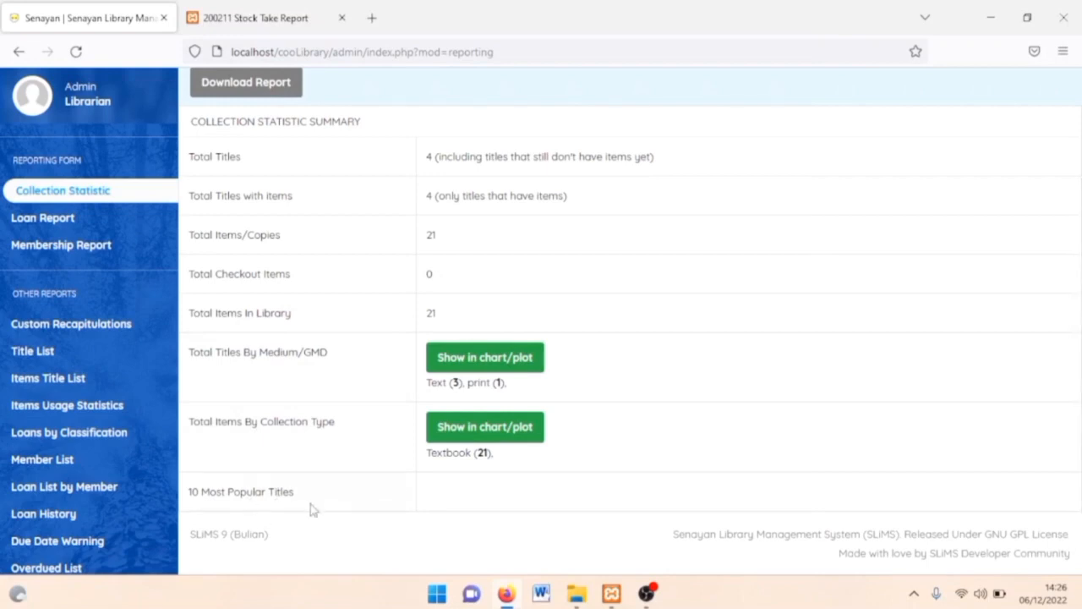
View the loan and membership summaries, then the Custom Recapitulations report.
{"action": "left_click", "coordinate": [47, 219]}
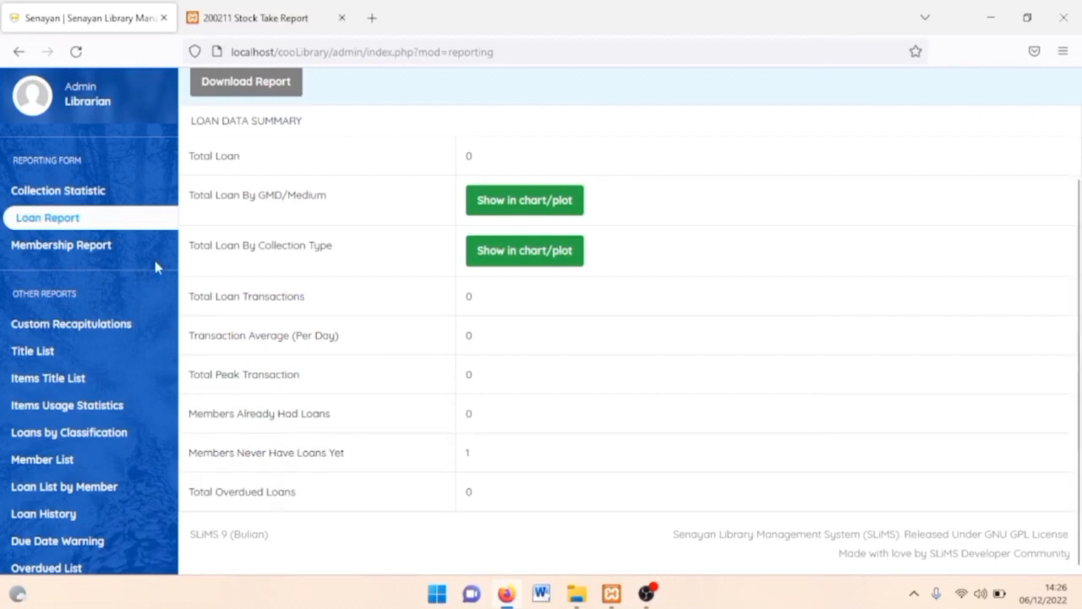
{"action": "left_click", "coordinate": [111, 251]}
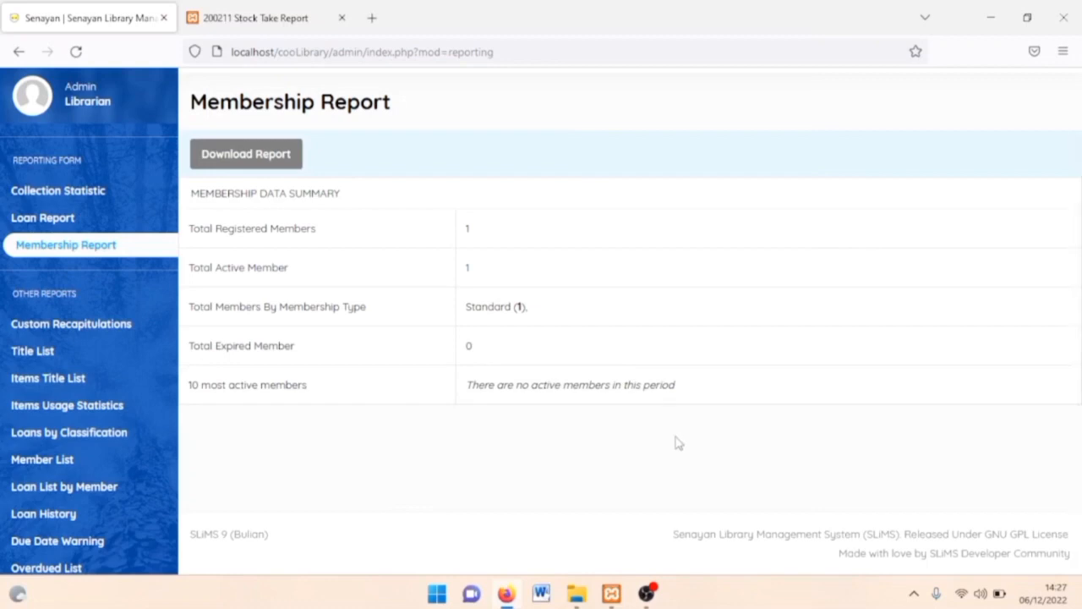
{"action": "left_click", "coordinate": [68, 326]}
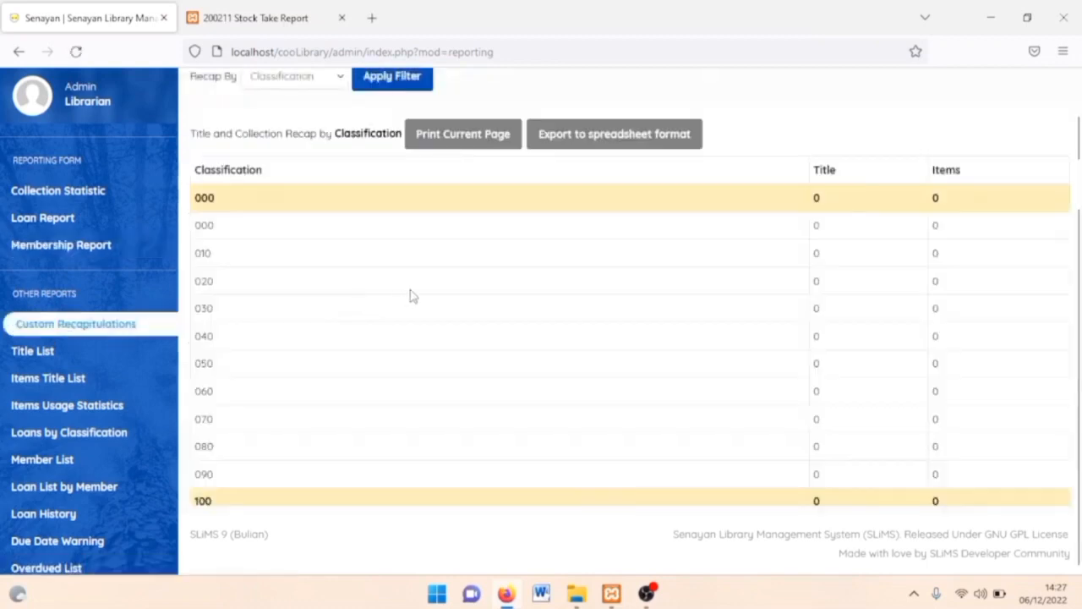
Regroup the custom recapitulation by GMD and apply the filter.
{"action": "scroll", "coordinate": [370, 200], "scroll_direction": "down", "scroll_amount": 5}
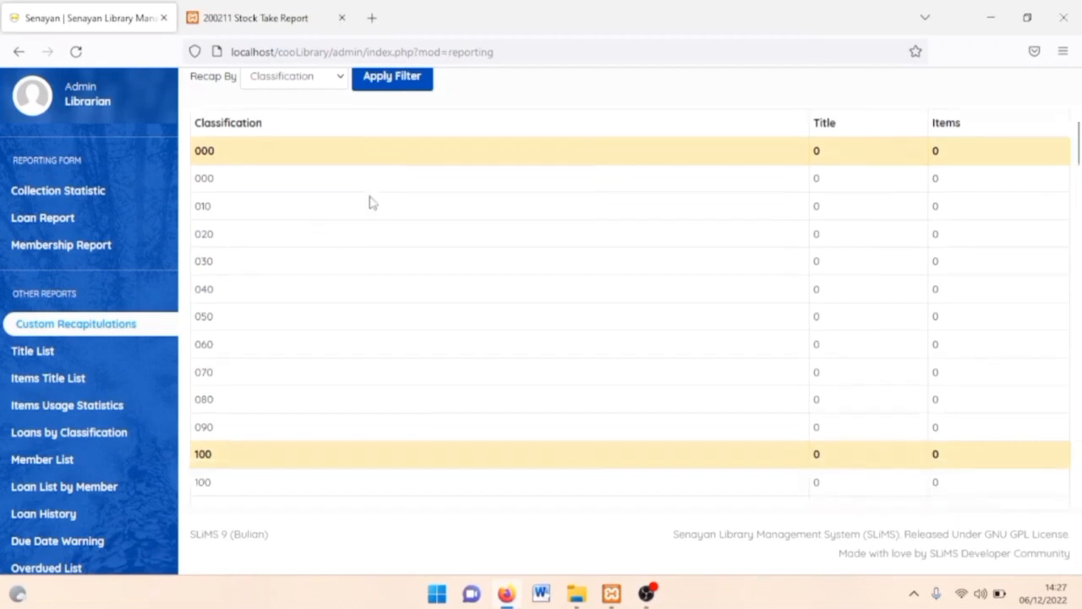
{"action": "scroll", "coordinate": [386, 256], "scroll_direction": "up", "scroll_amount": 5}
{"action": "left_click", "coordinate": [317, 84]}
{"action": "left_click", "coordinate": [288, 118]}
{"action": "left_click", "coordinate": [395, 78]}
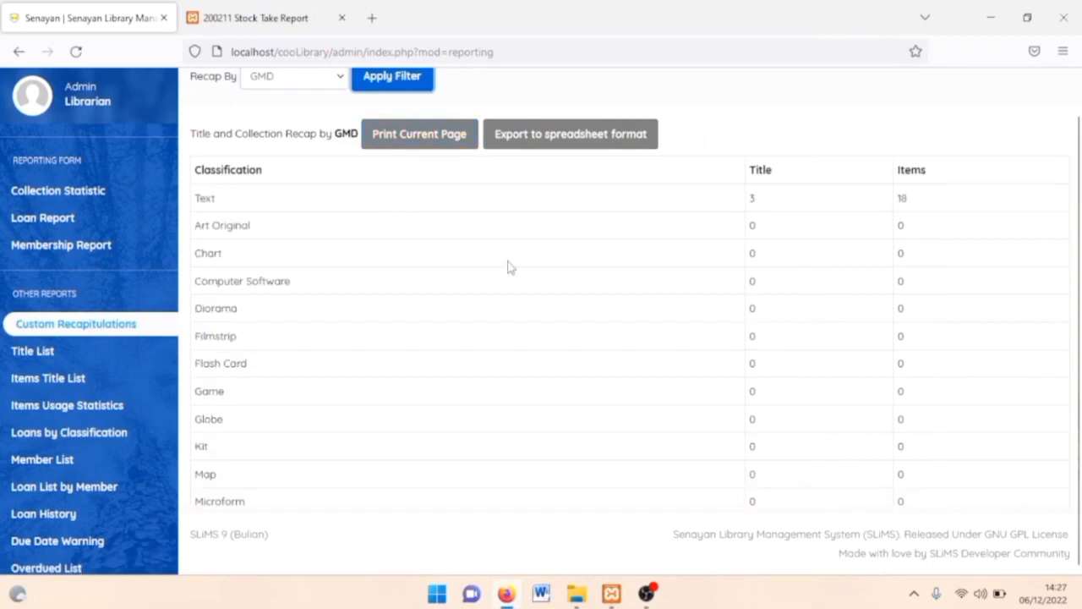
Browse the Title List, then show the Items Title List with its extra filter options.
{"action": "left_click", "coordinate": [38, 350]}
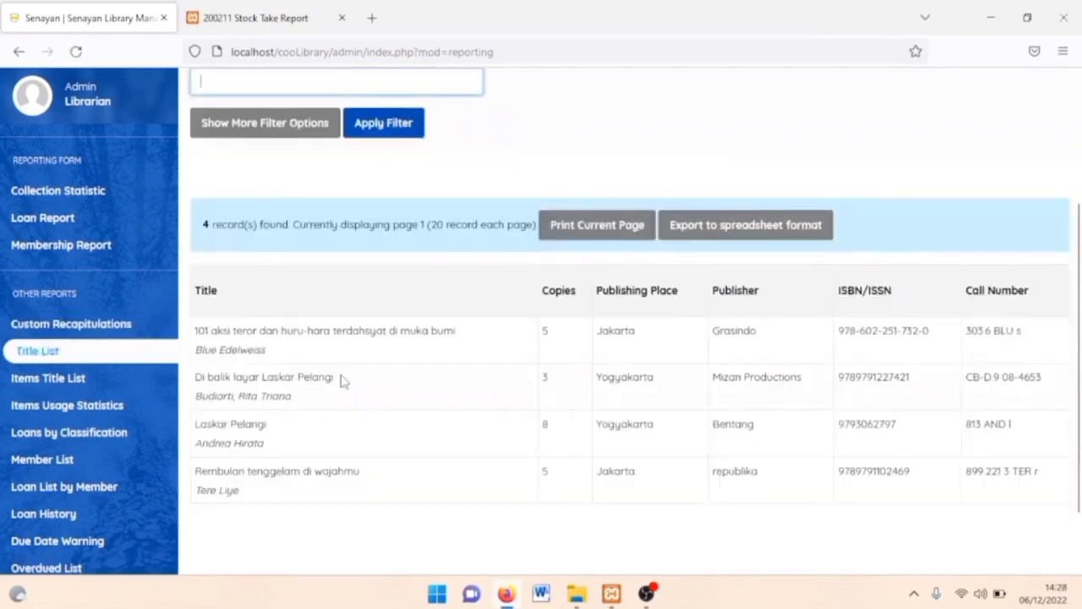
{"action": "scroll", "coordinate": [344, 381], "scroll_direction": "down", "scroll_amount": 1}
{"action": "scroll", "coordinate": [344, 382], "scroll_direction": "up", "scroll_amount": 1}
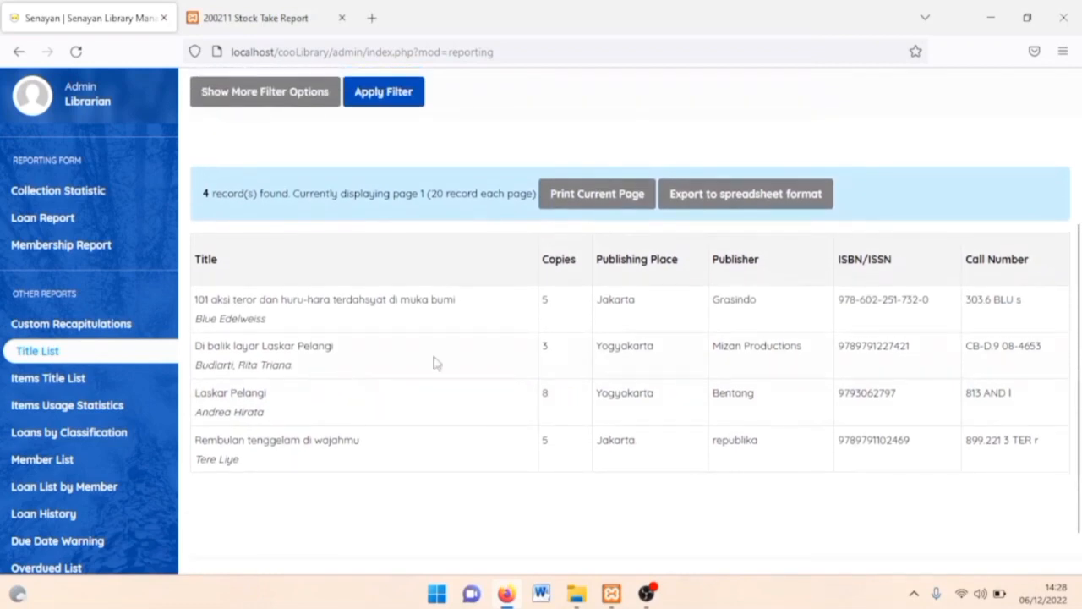
{"action": "left_click", "coordinate": [34, 378]}
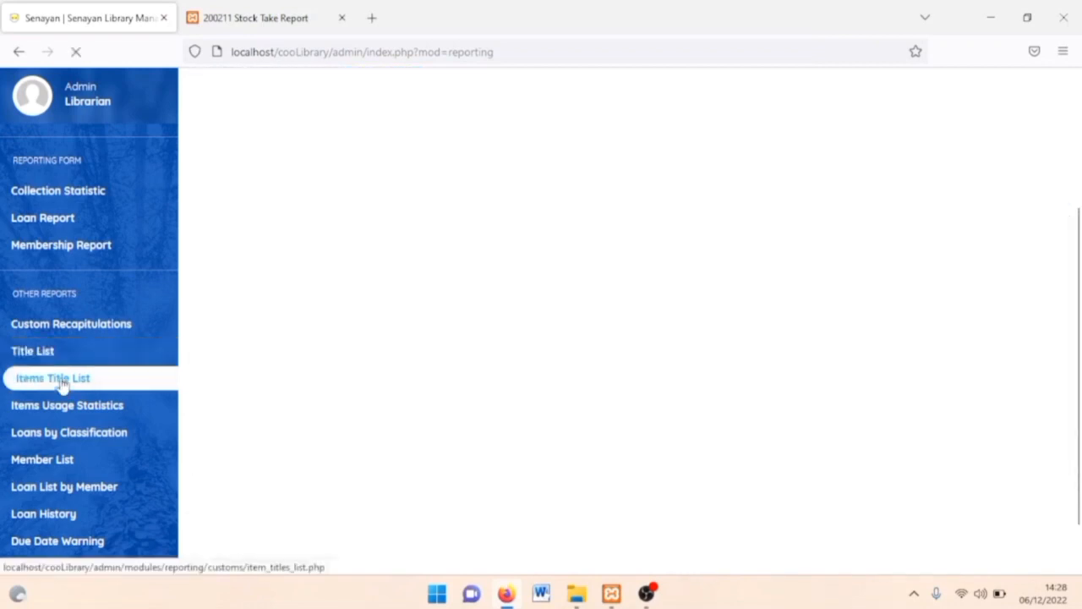
{"action": "scroll", "coordinate": [366, 381], "scroll_direction": "down", "scroll_amount": 3}
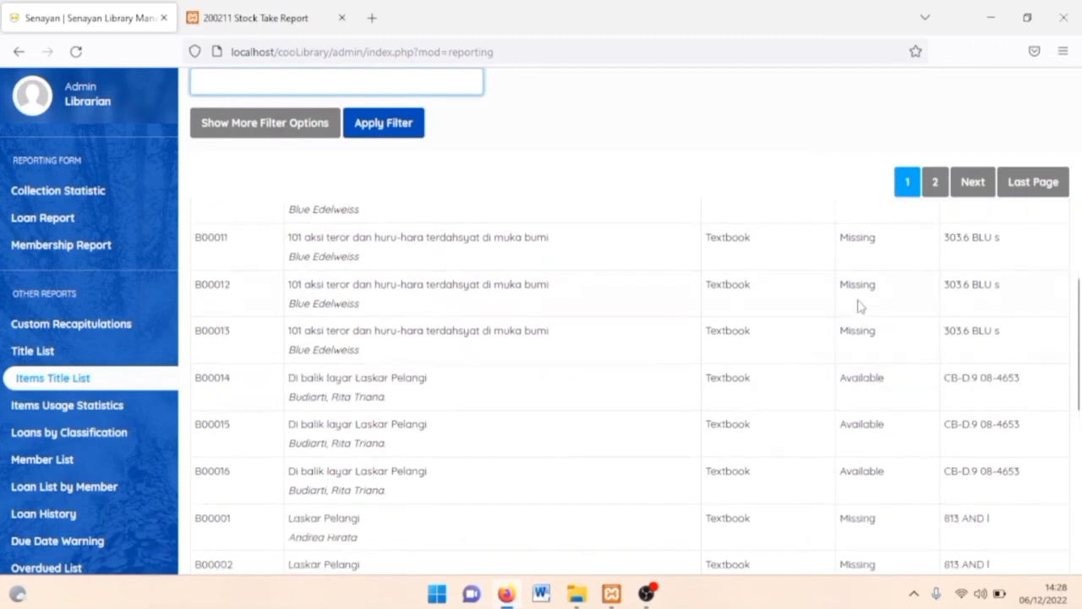
{"action": "scroll", "coordinate": [861, 336], "scroll_direction": "down", "scroll_amount": 1}
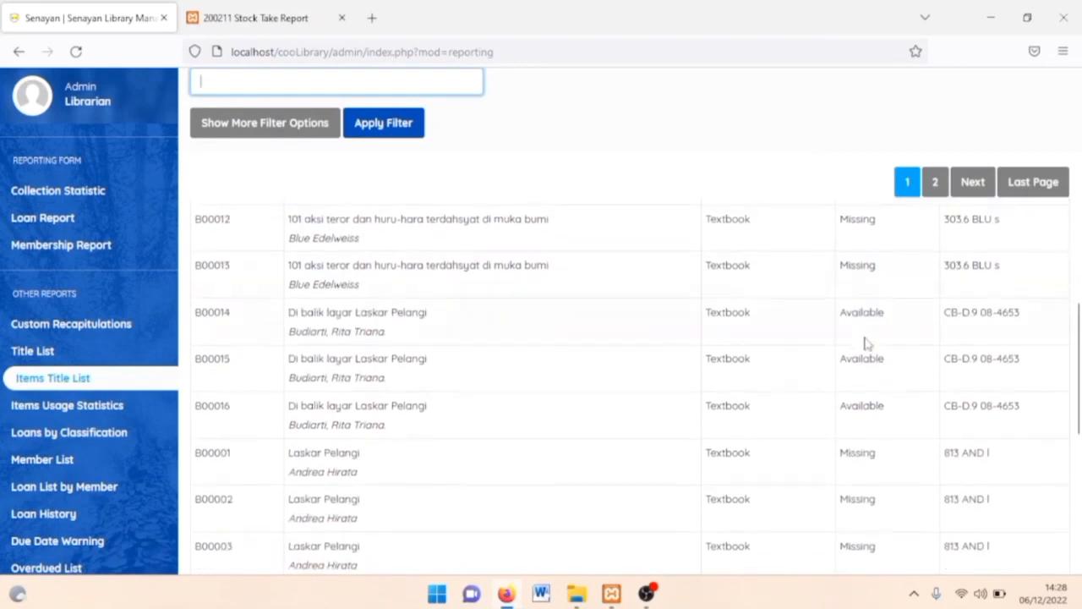
{"action": "scroll", "coordinate": [882, 410], "scroll_direction": "up", "scroll_amount": 4}
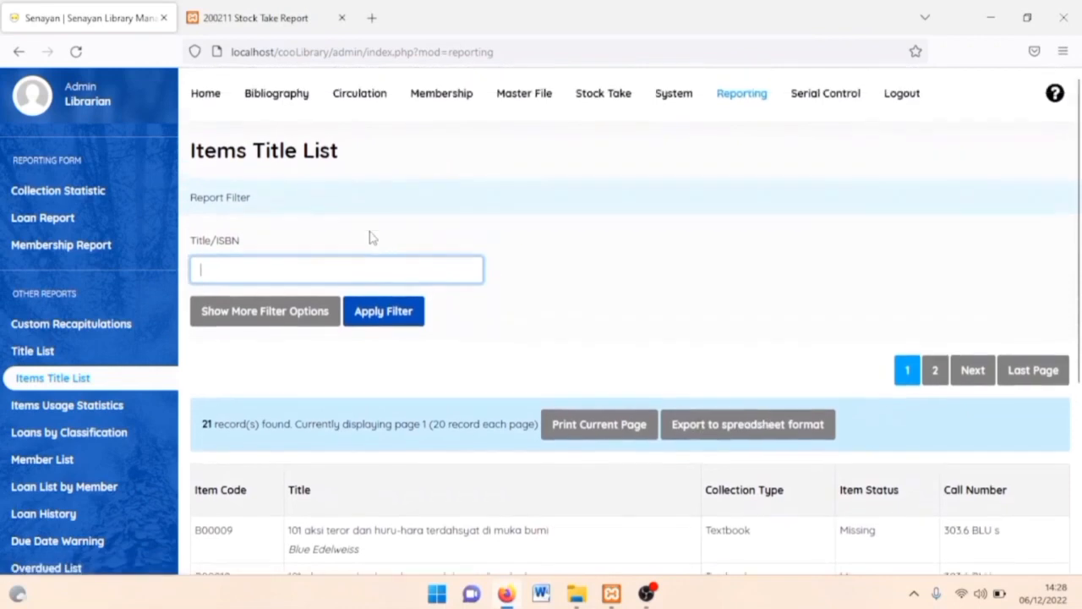
{"action": "left_click", "coordinate": [285, 320]}
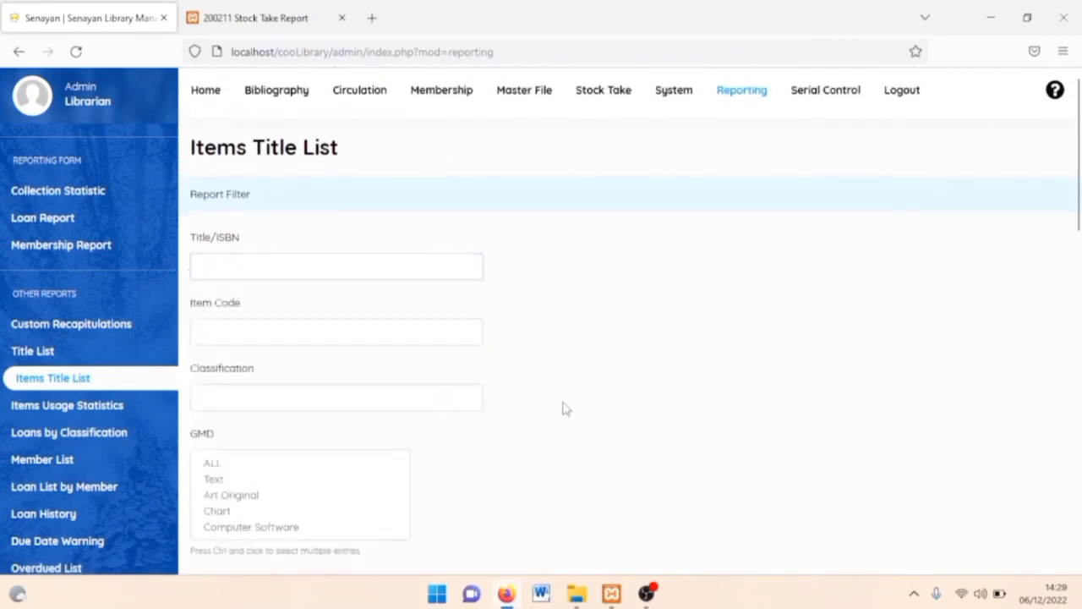
{"action": "scroll", "coordinate": [563, 408], "scroll_direction": "down", "scroll_amount": 2}
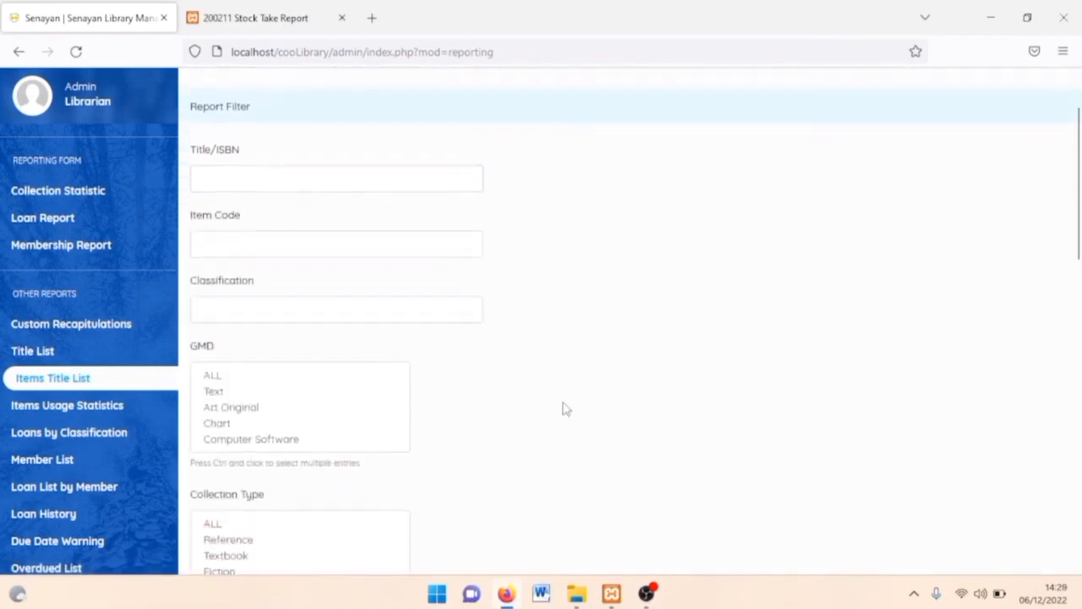
{"action": "left_click", "coordinate": [52, 411]}
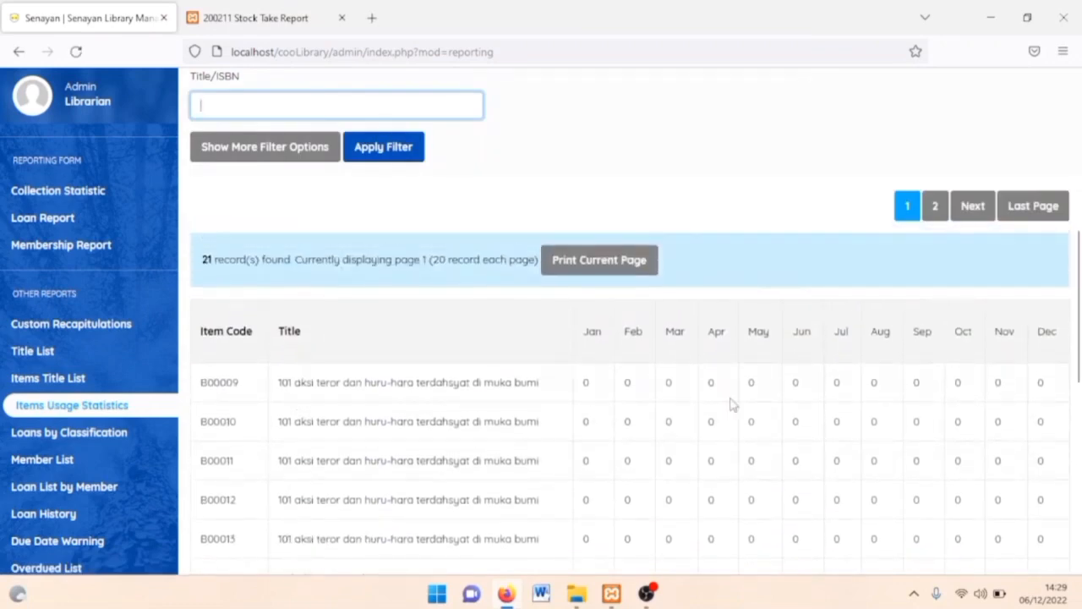
Browse the Loans by Classification, Member List and Loan List by Member reports.
{"action": "scroll", "coordinate": [862, 479], "scroll_direction": "down", "scroll_amount": 3}
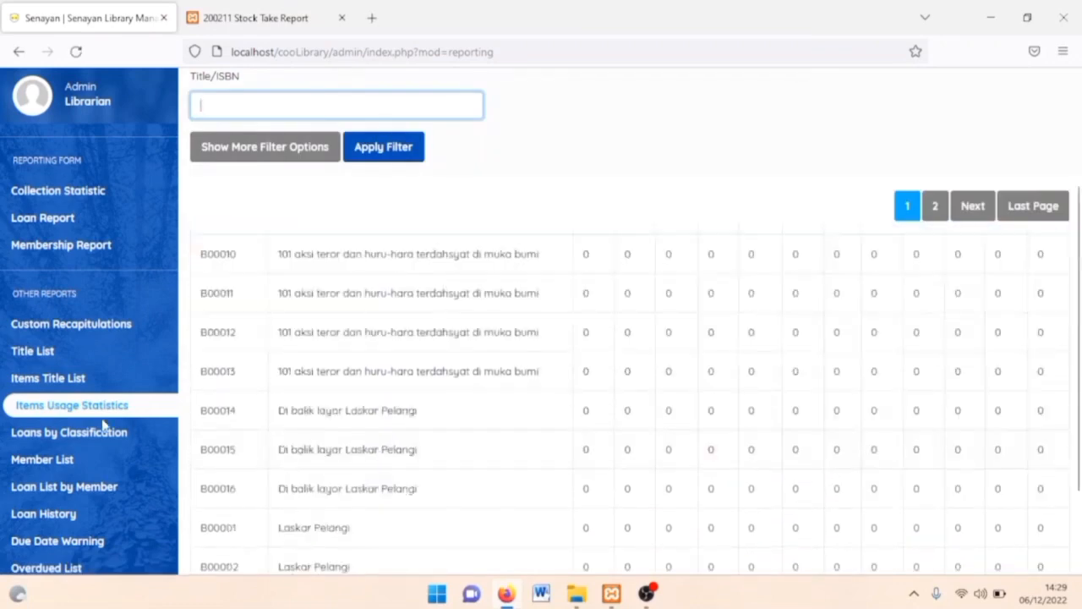
{"action": "left_click", "coordinate": [67, 444]}
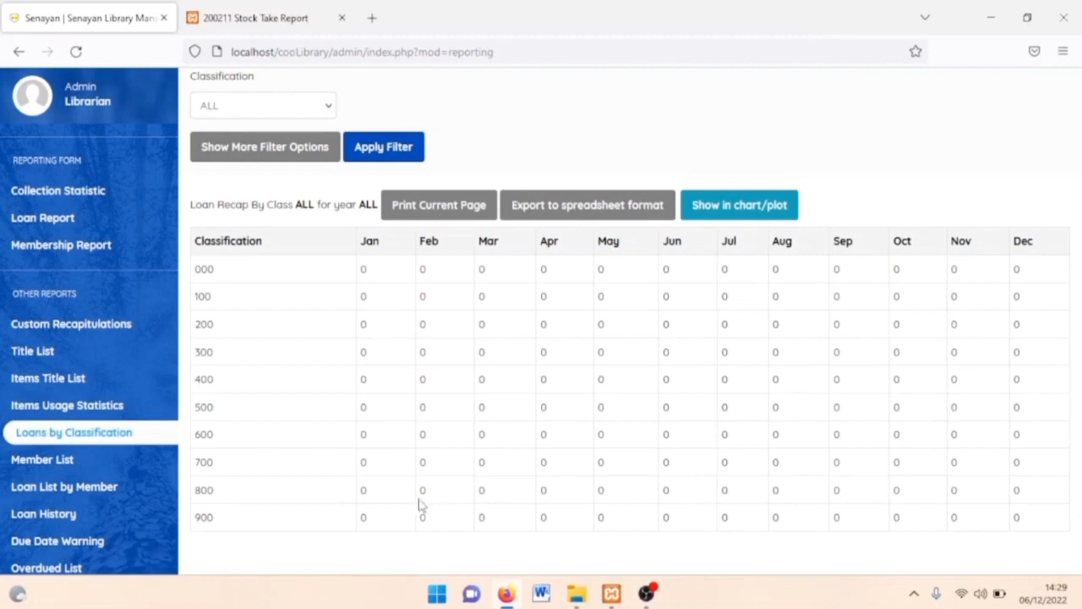
{"action": "left_click", "coordinate": [59, 461]}
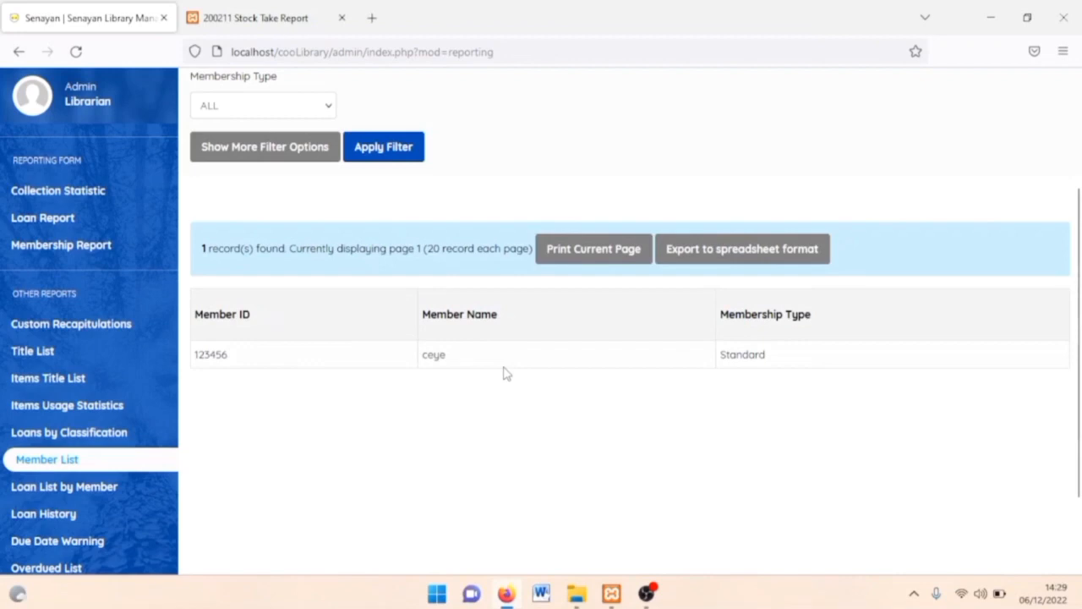
{"action": "scroll", "coordinate": [503, 373], "scroll_direction": "up", "scroll_amount": 1}
{"action": "left_click", "coordinate": [71, 485]}
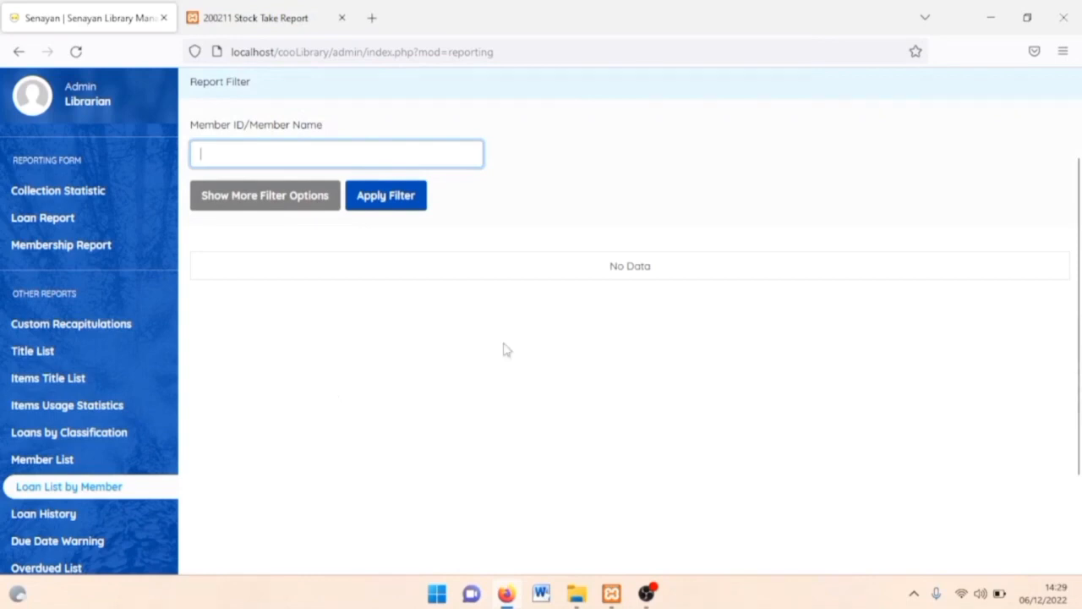
Check the Loan History, Due Date Warning and Overdued List reports, all empty.
{"action": "left_click", "coordinate": [74, 518]}
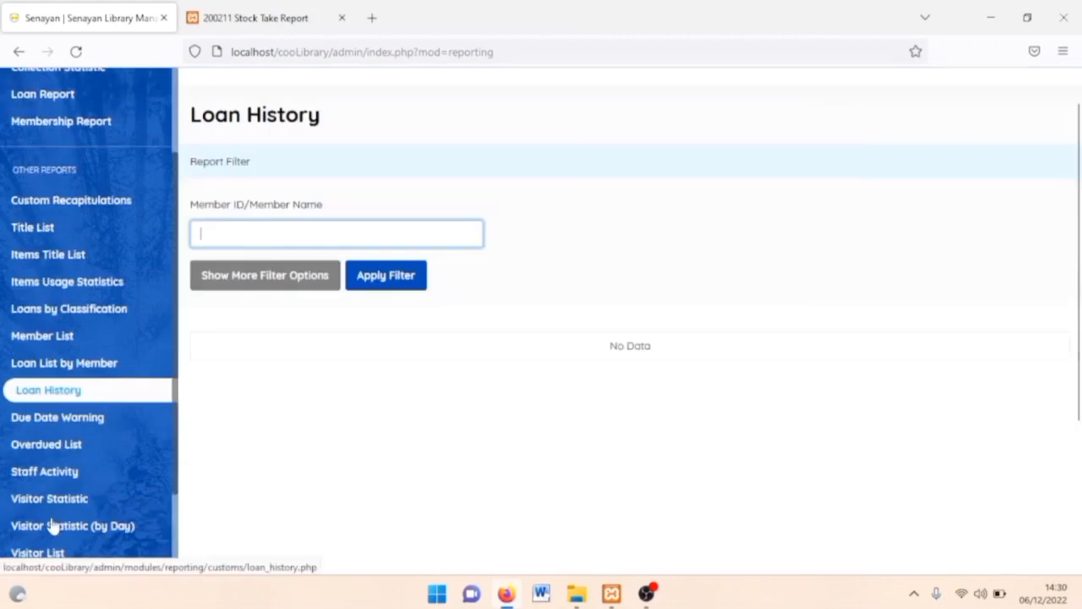
{"action": "left_click", "coordinate": [43, 374]}
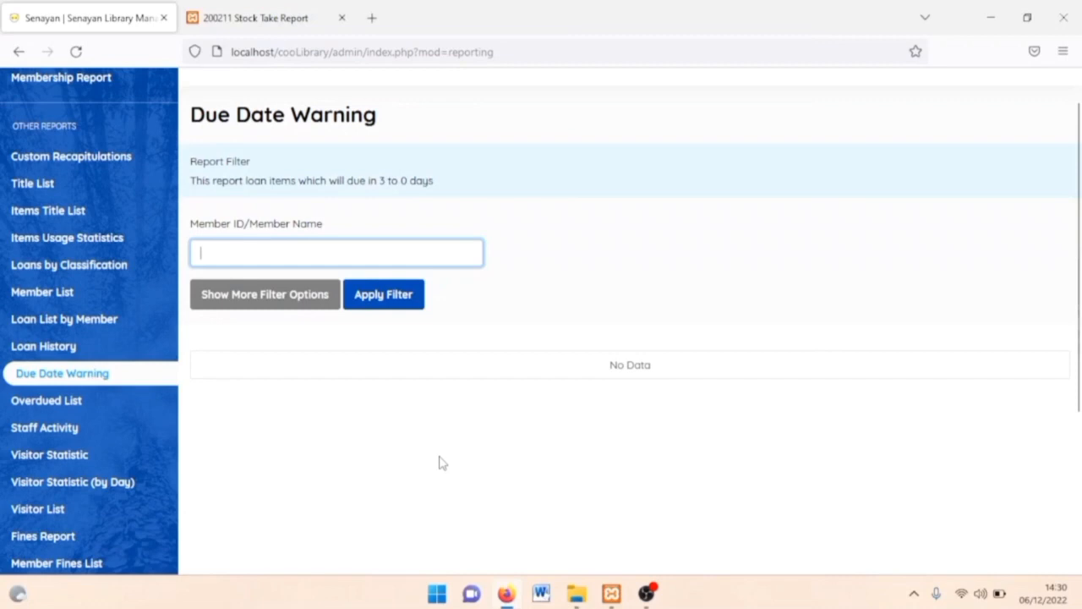
{"action": "left_click", "coordinate": [105, 404]}
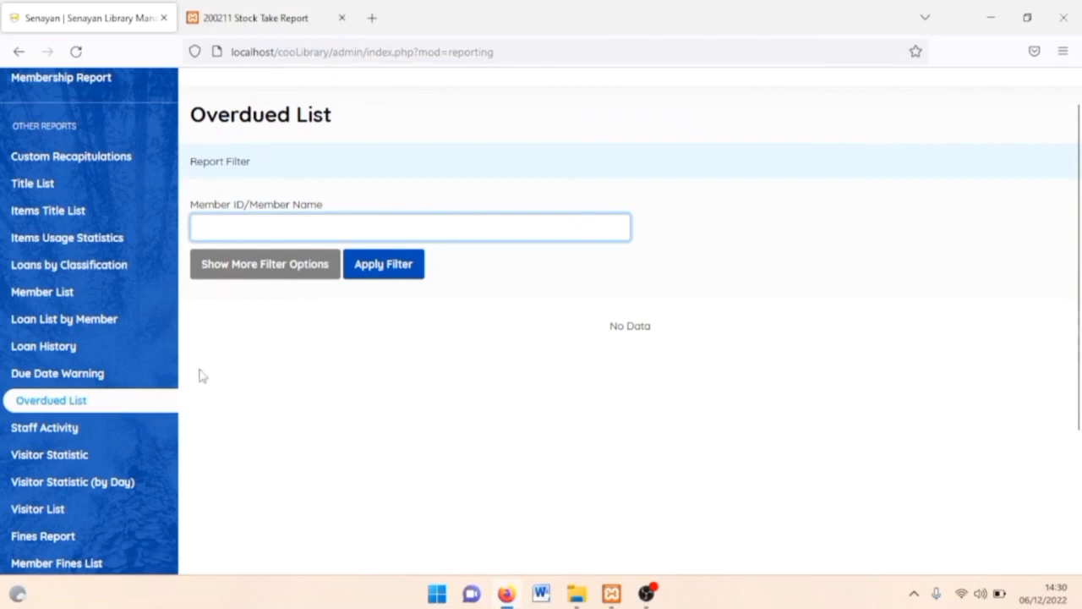
{"action": "left_click", "coordinate": [104, 429]}
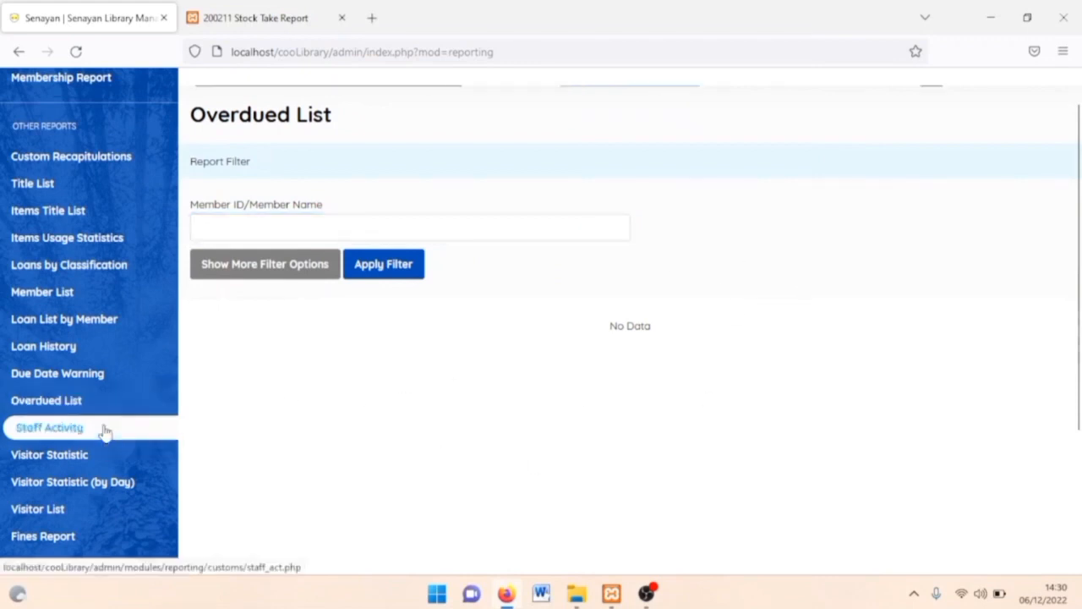
Browse the Visitor Statistic, Visitor Statistic (by Day) and Visitor List reports.
{"action": "scroll", "coordinate": [388, 500], "scroll_direction": "down", "scroll_amount": 1}
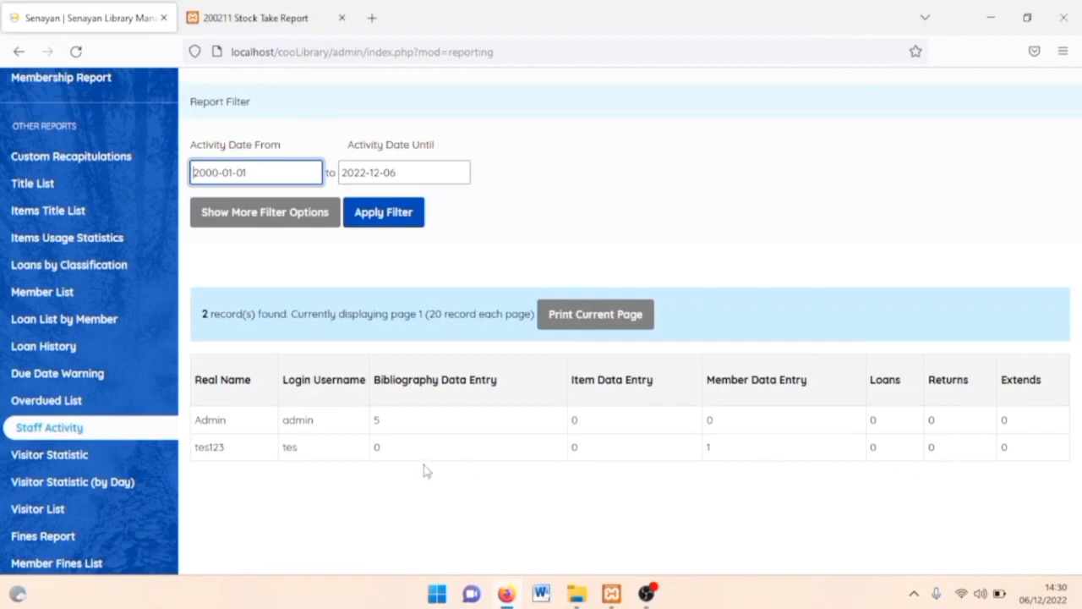
{"action": "left_click", "coordinate": [38, 457]}
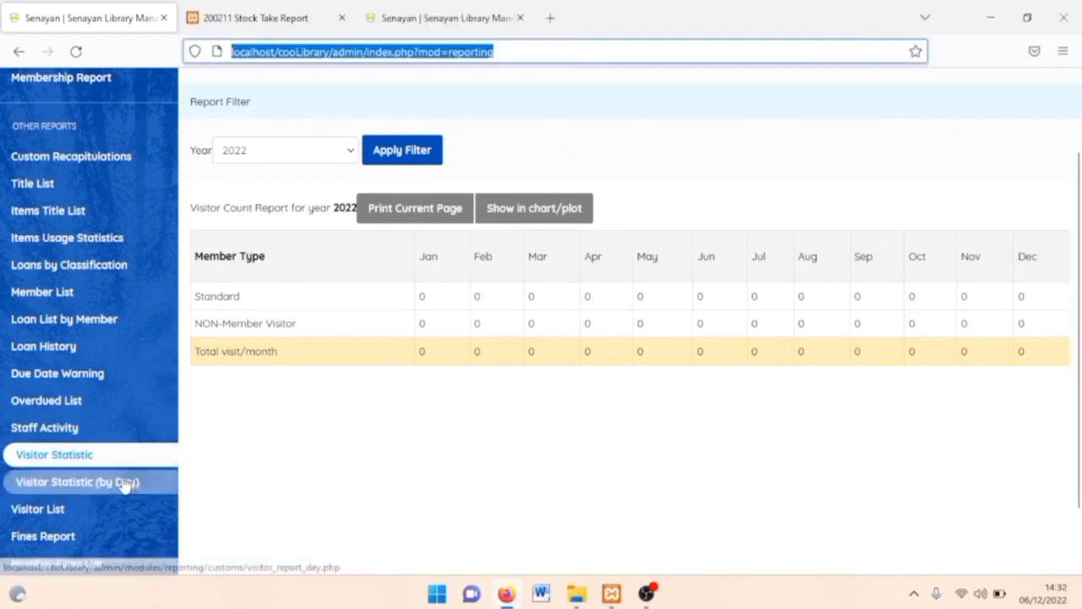
{"action": "left_click", "coordinate": [125, 482]}
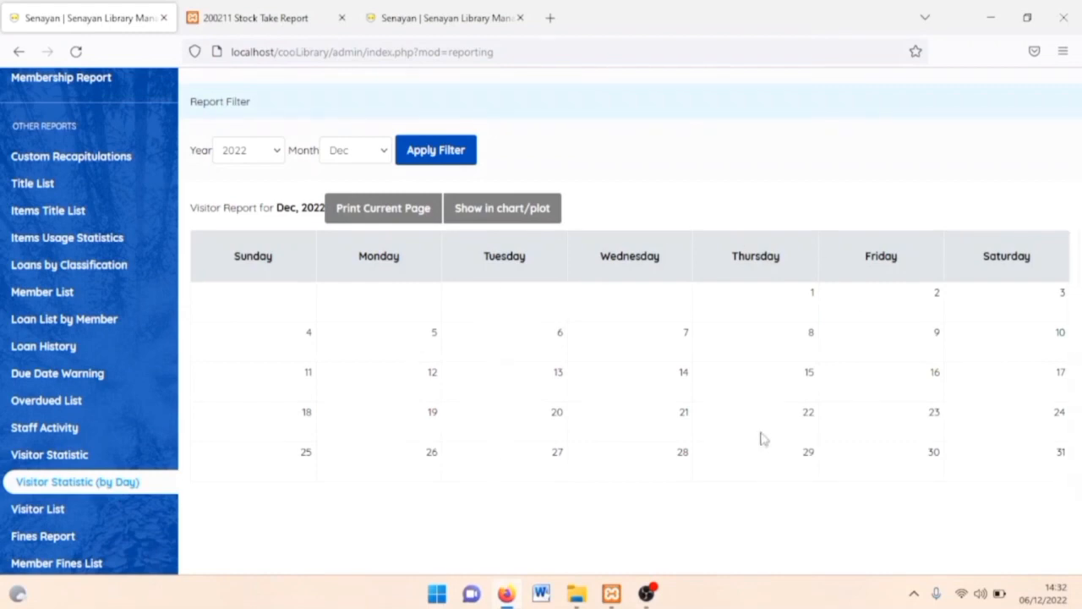
{"action": "scroll", "coordinate": [761, 438], "scroll_direction": "down", "scroll_amount": 1}
{"action": "left_click", "coordinate": [42, 509]}
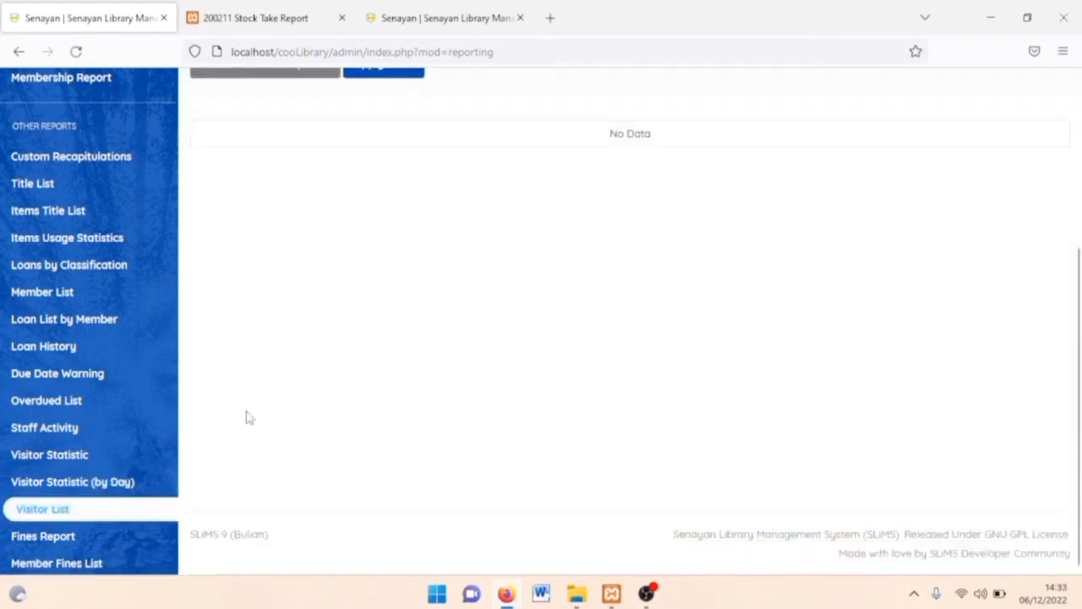
{"action": "scroll", "coordinate": [403, 279], "scroll_direction": "up", "scroll_amount": 3}
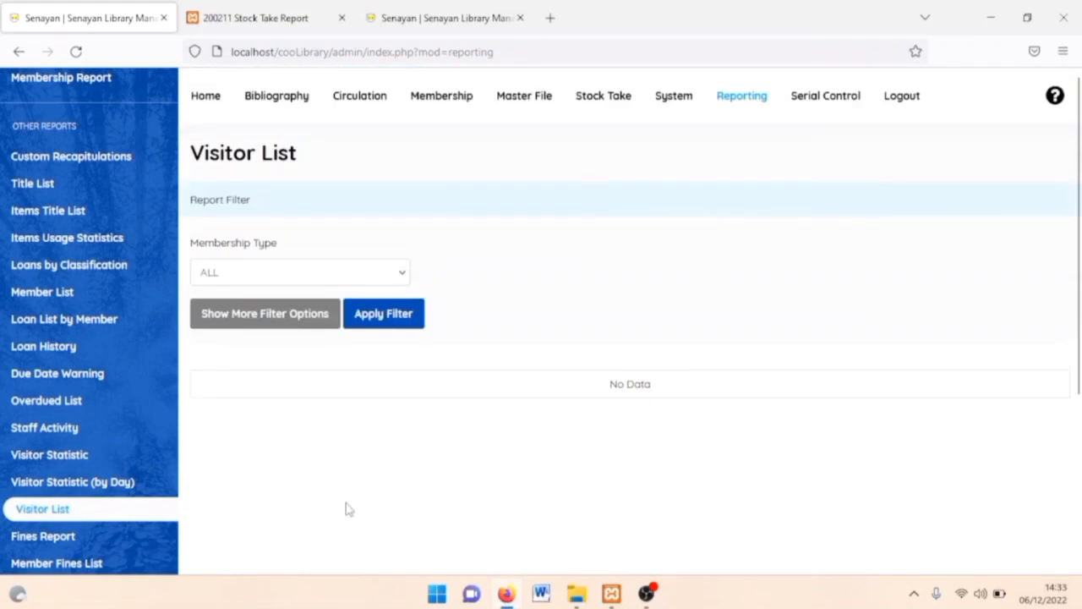
Review the December 2022 Fines Report and the empty Member Fines List.
{"action": "left_click", "coordinate": [45, 546]}
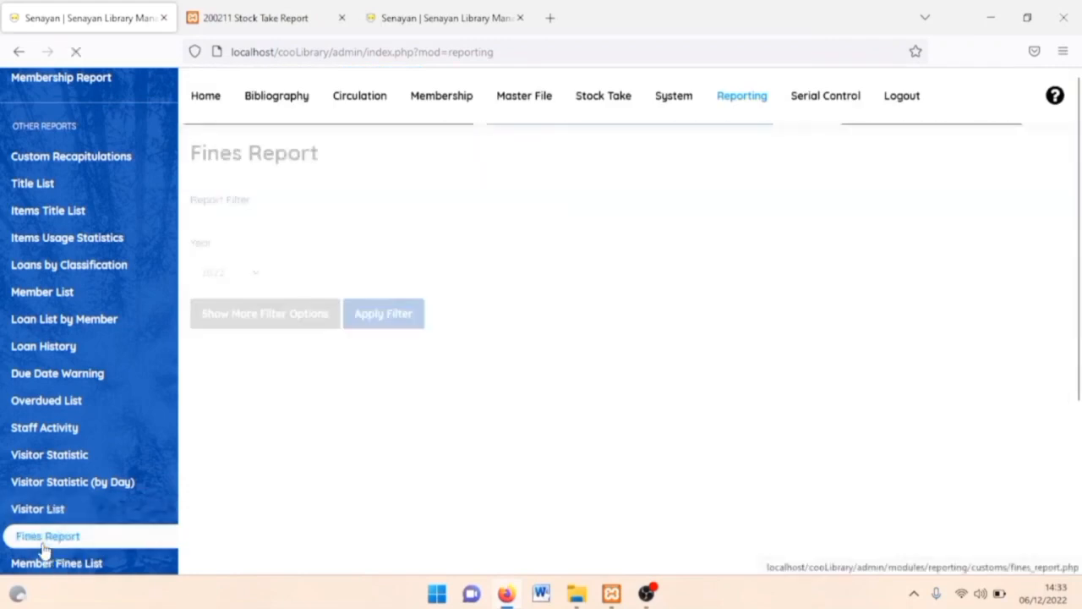
{"action": "scroll", "coordinate": [331, 522], "scroll_direction": "down", "scroll_amount": 3}
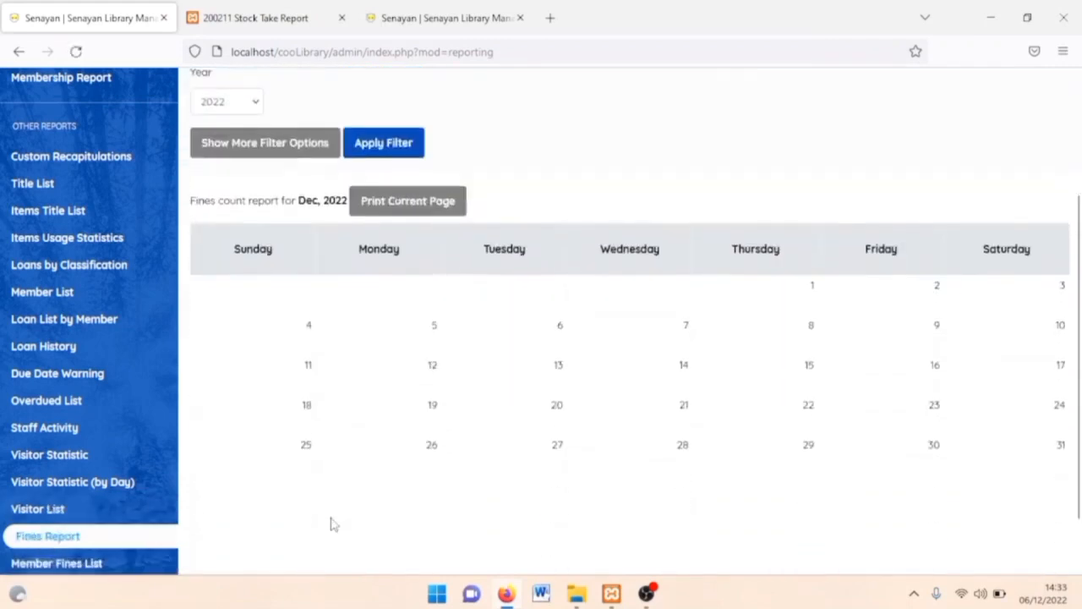
{"action": "scroll", "coordinate": [59, 489], "scroll_direction": "down", "scroll_amount": 1}
{"action": "left_click", "coordinate": [59, 489]}
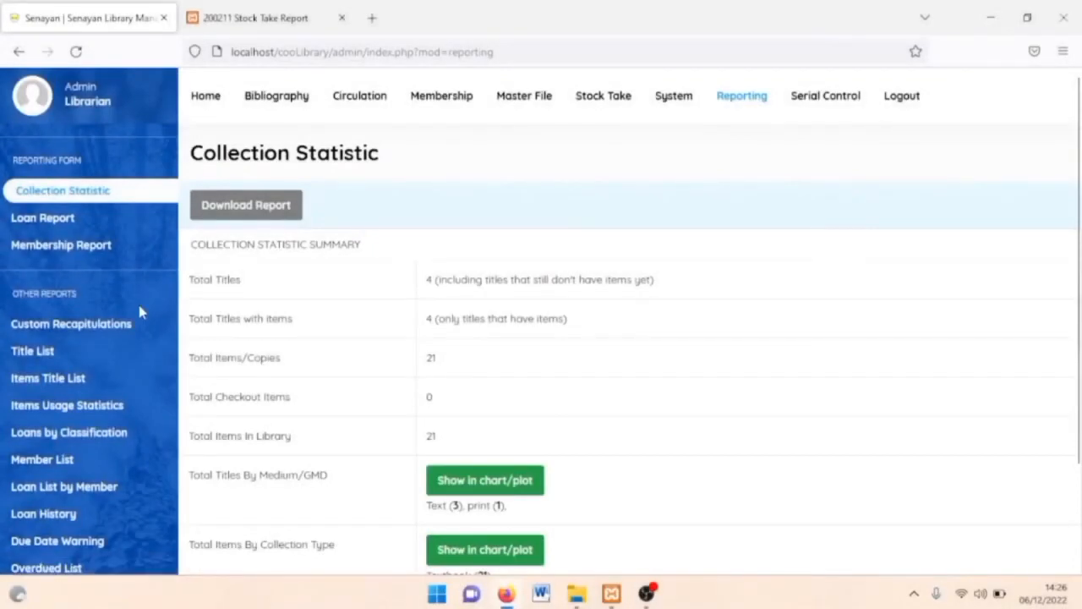
{"action": "scroll", "coordinate": [140, 346], "scroll_direction": "down", "scroll_amount": 3}
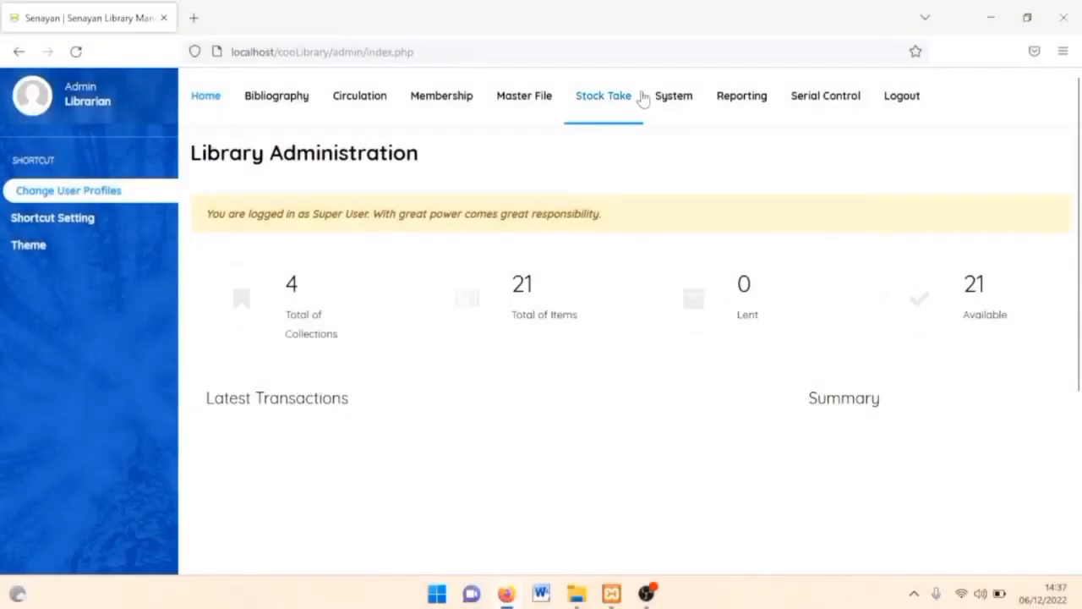
Switch the Label & Barcode plugin to Enabled under System > Plugins, then open Bibliography.
{"action": "left_click", "coordinate": [672, 97]}
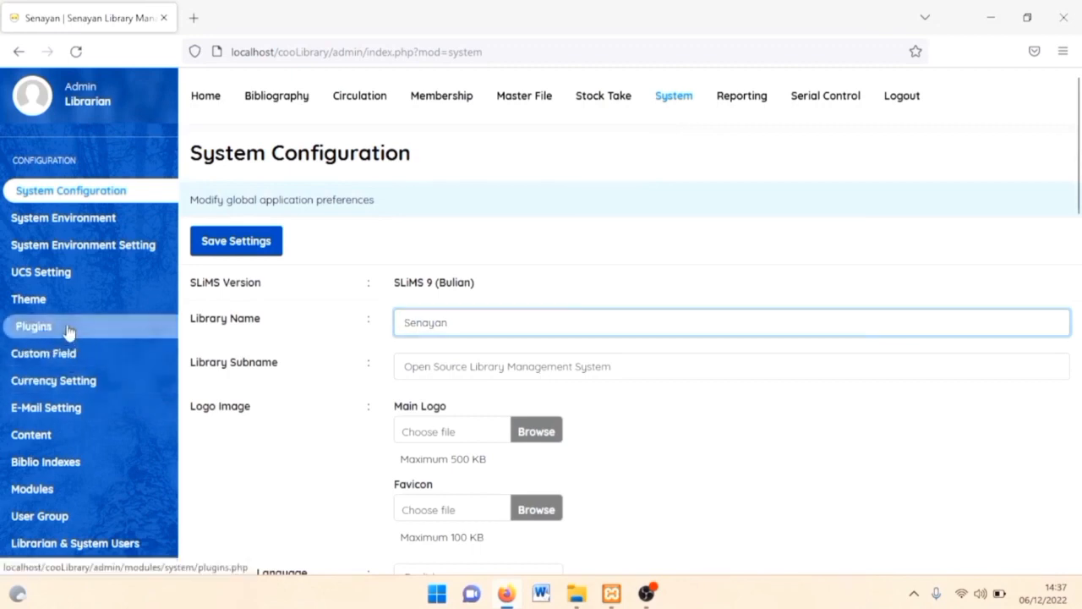
{"action": "left_click", "coordinate": [67, 329]}
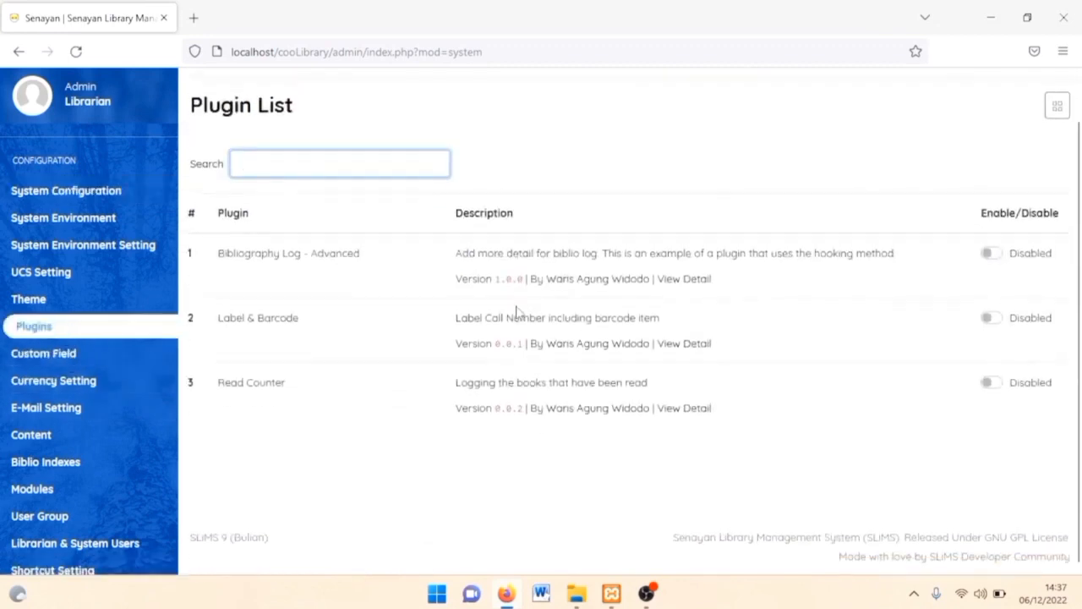
{"action": "left_click", "coordinate": [991, 365]}
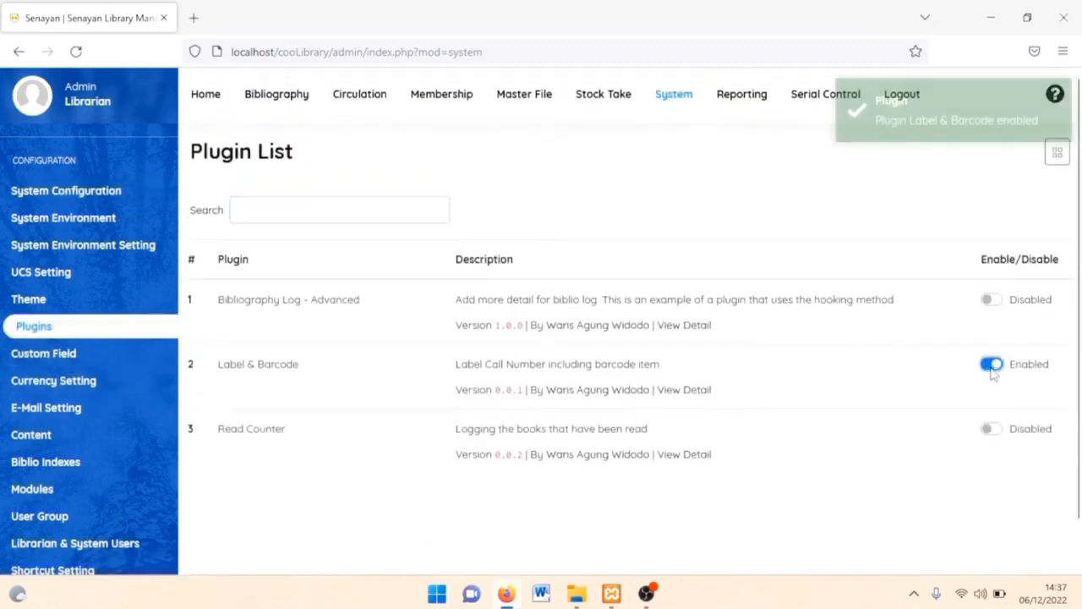
{"action": "left_click", "coordinate": [282, 93]}
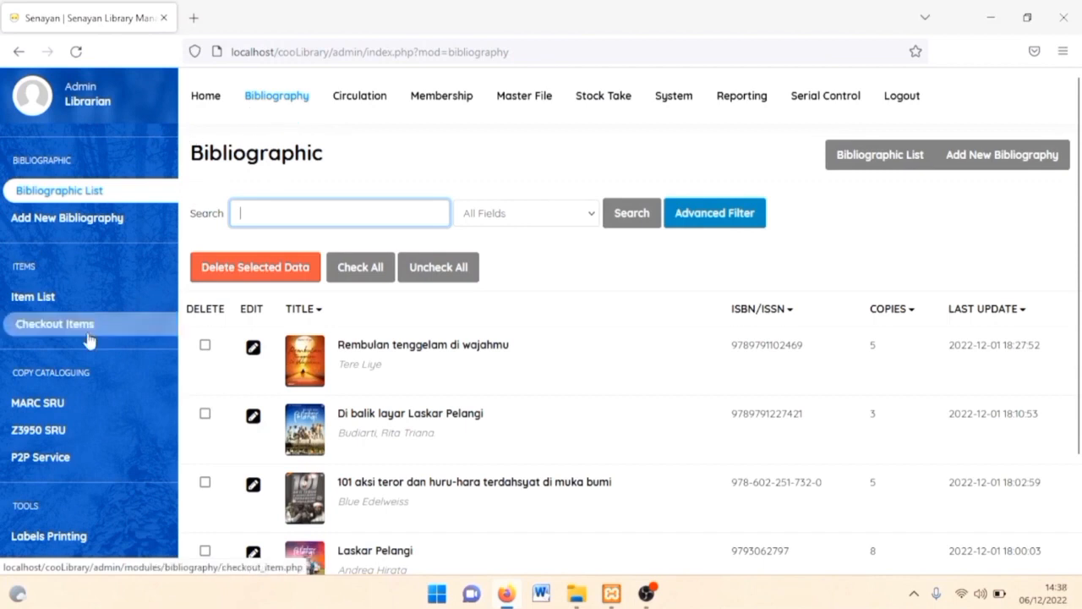
Add copies B00017–B00019 of Rembulan tenggelam di wajahmu to the print queue and print their labels.
{"action": "scroll", "coordinate": [87, 328], "scroll_direction": "down", "scroll_amount": 3}
{"action": "left_click", "coordinate": [66, 541]}
{"action": "scroll", "coordinate": [329, 442], "scroll_direction": "down", "scroll_amount": 1}
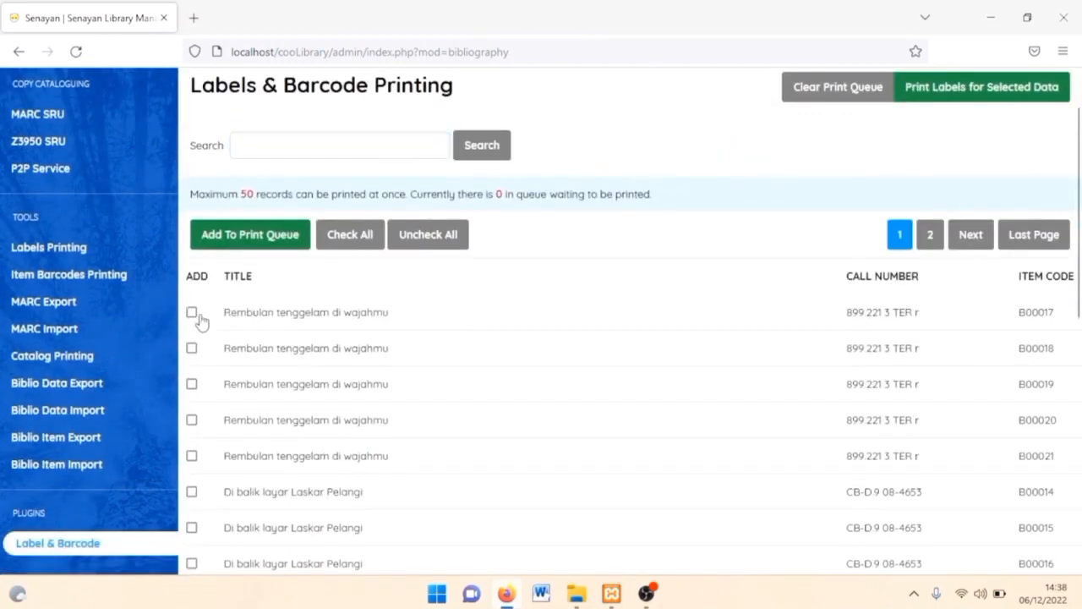
{"action": "left_click", "coordinate": [192, 312]}
{"action": "left_click", "coordinate": [192, 347]}
{"action": "left_click", "coordinate": [192, 384]}
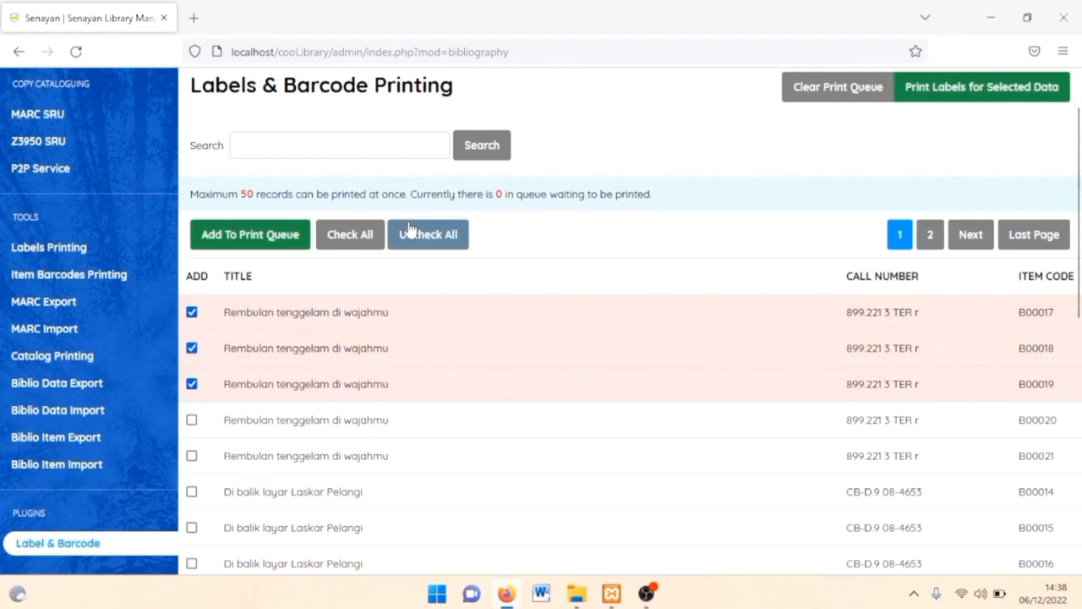
{"action": "left_click", "coordinate": [237, 248]}
{"action": "left_click", "coordinate": [615, 347]}
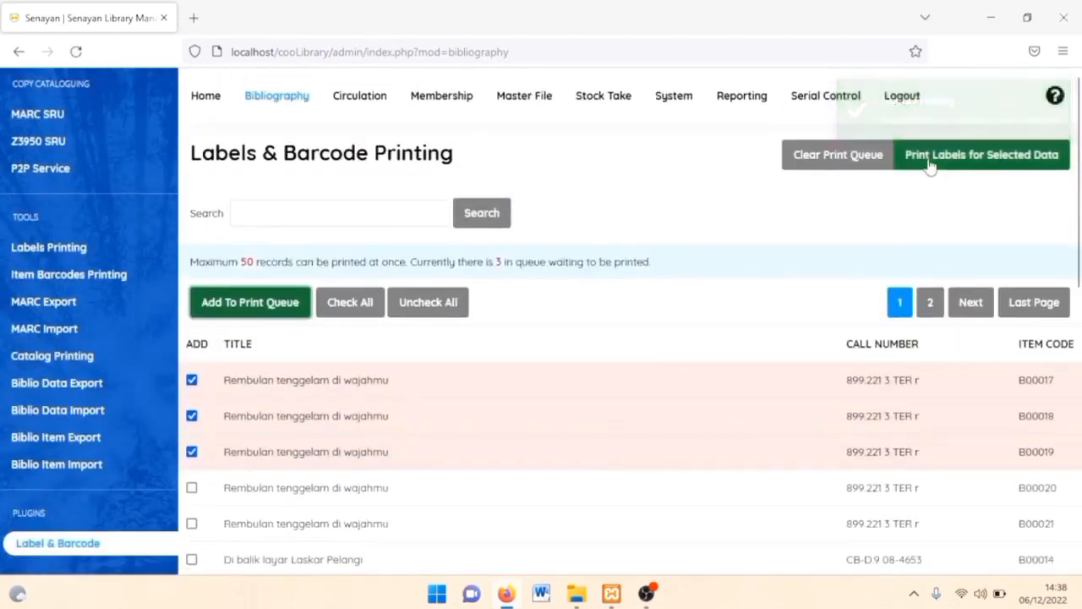
{"action": "left_click", "coordinate": [930, 166]}
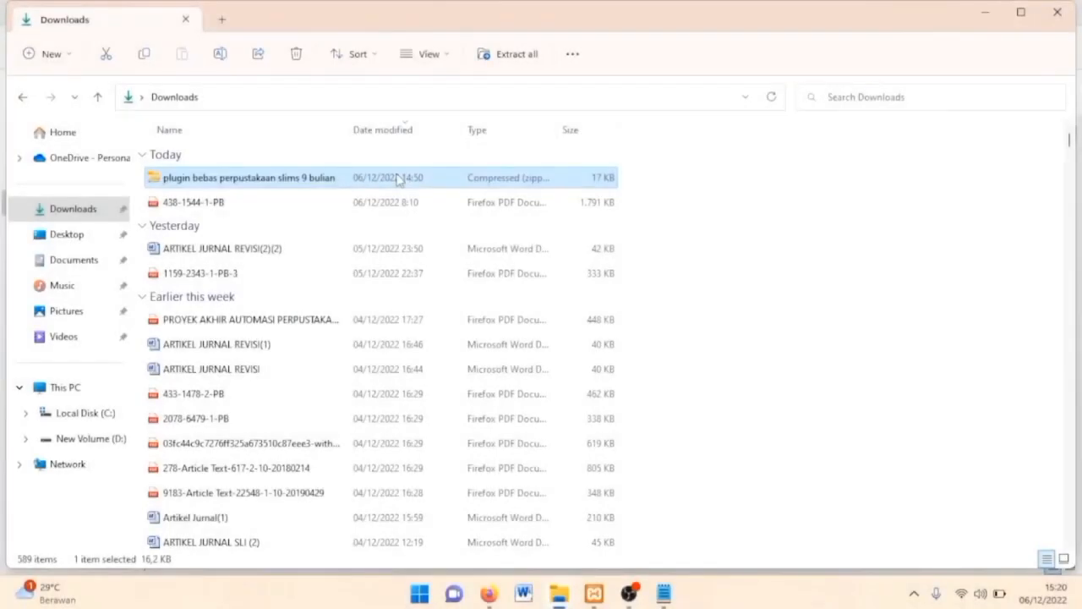
Extract the free-loan letter plugin zip into C:\xampp\htdocs.
{"action": "right_click", "coordinate": [470, 193]}
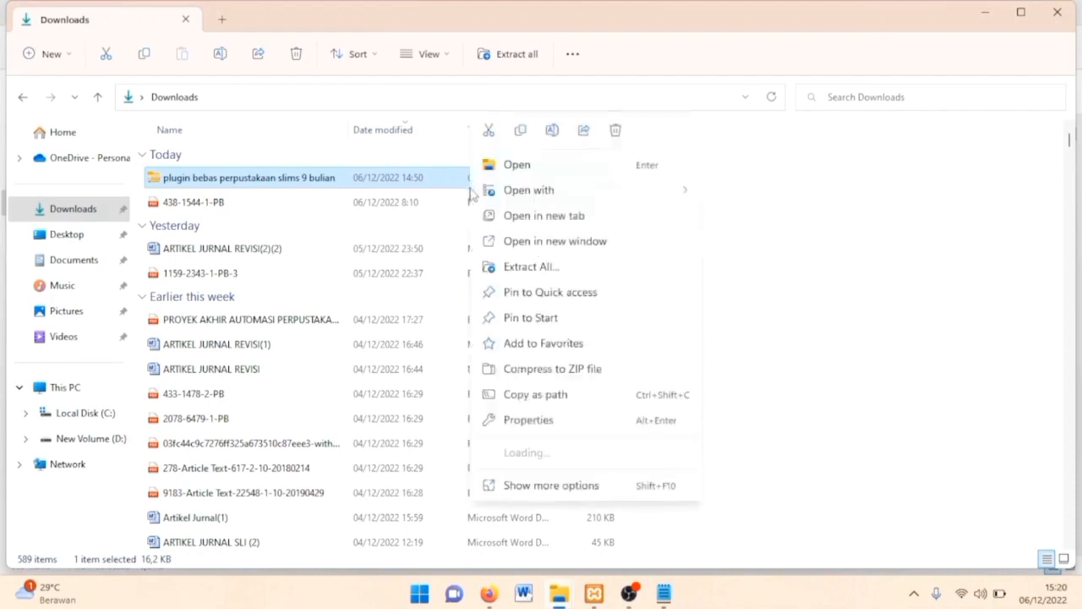
{"action": "left_click", "coordinate": [558, 269]}
{"action": "left_click", "coordinate": [716, 225]}
{"action": "left_click", "coordinate": [364, 387]}
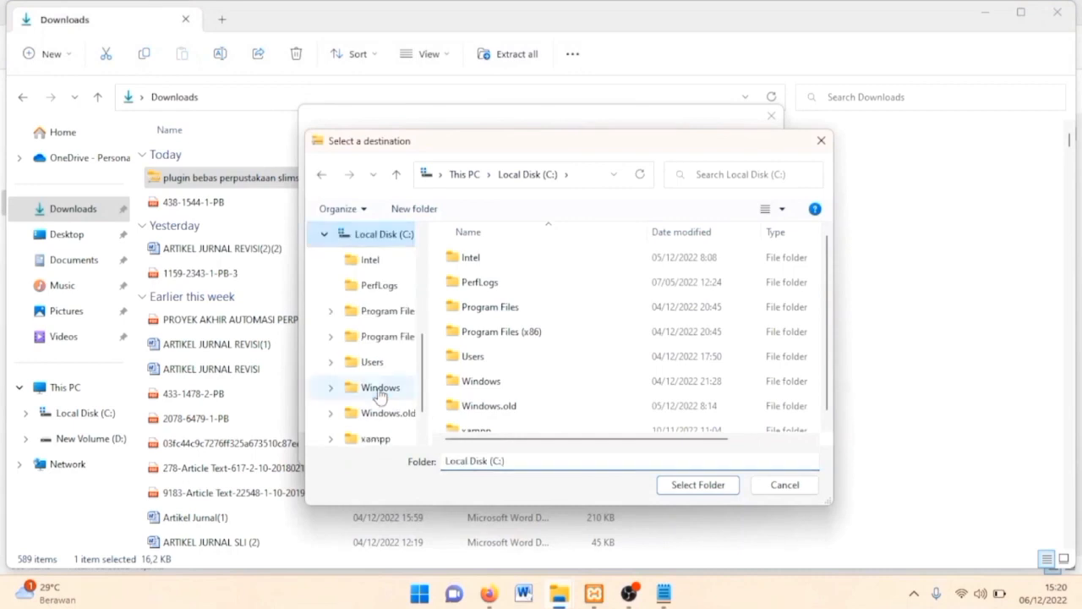
{"action": "left_click", "coordinate": [375, 438]}
{"action": "scroll", "coordinate": [515, 355], "scroll_direction": "down", "scroll_amount": 1}
{"action": "left_click", "coordinate": [514, 349]}
{"action": "left_click", "coordinate": [698, 484]}
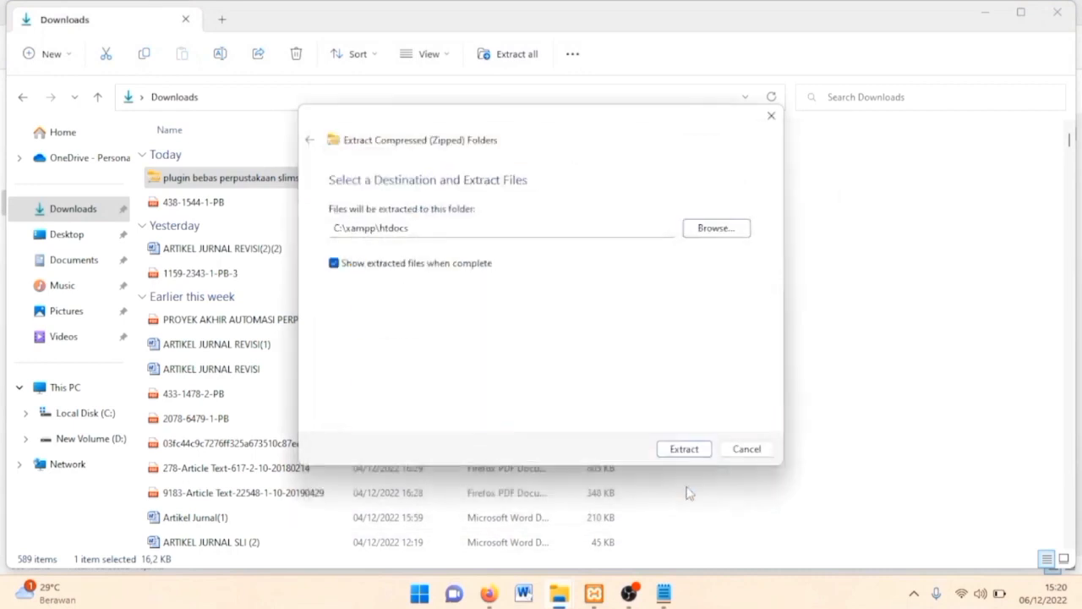
{"action": "left_click", "coordinate": [695, 451]}
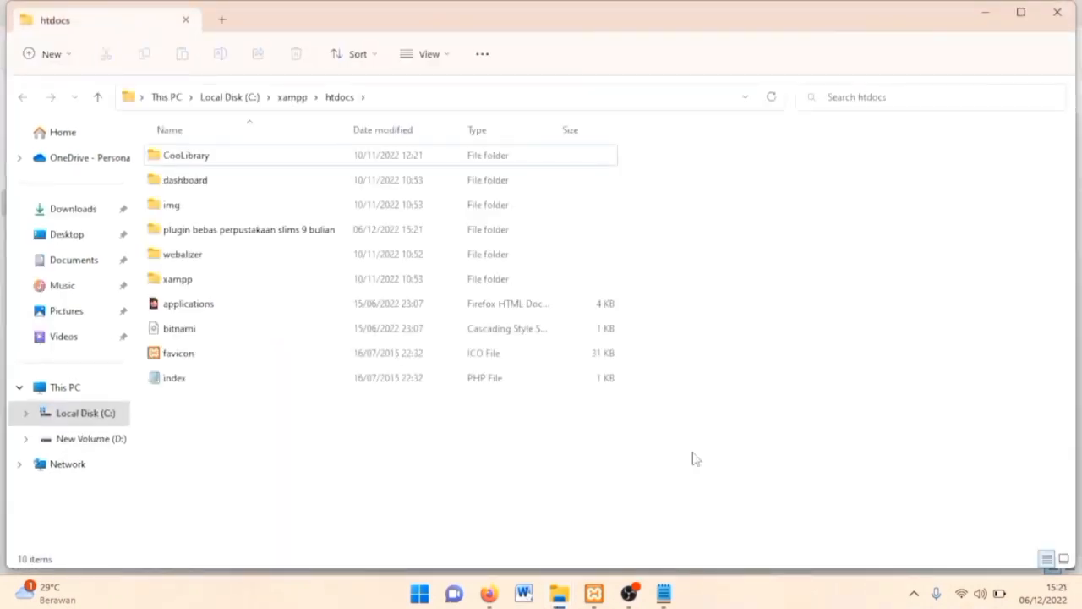
Open the plugin's ReadMe and copy kartu_bebas_pustaka.php into CooLibrary\admin\modules\membership.
{"action": "double_click", "coordinate": [344, 232]}
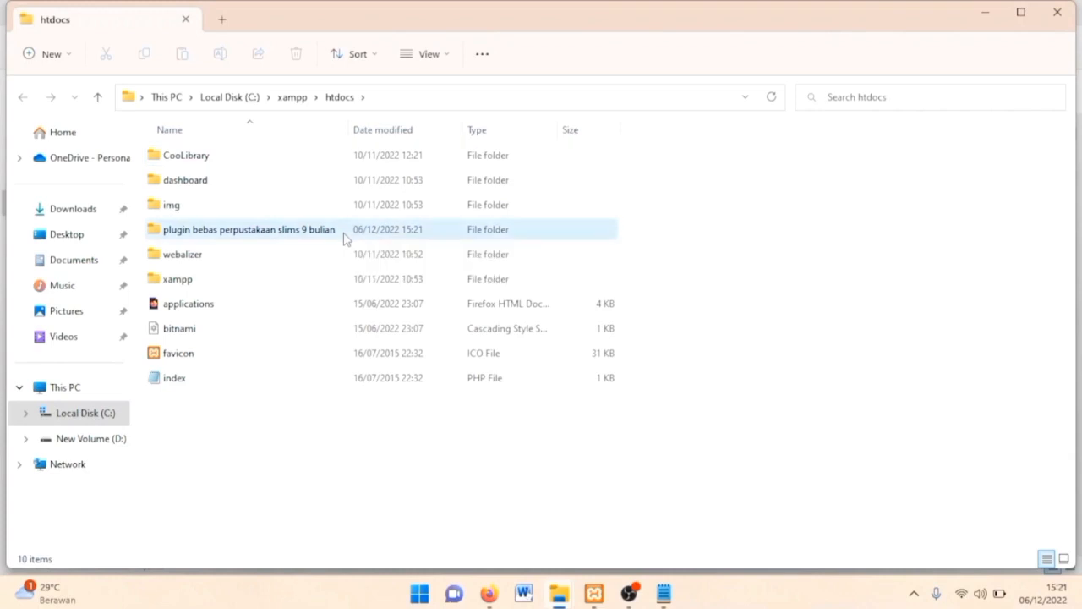
{"action": "double_click", "coordinate": [321, 214]}
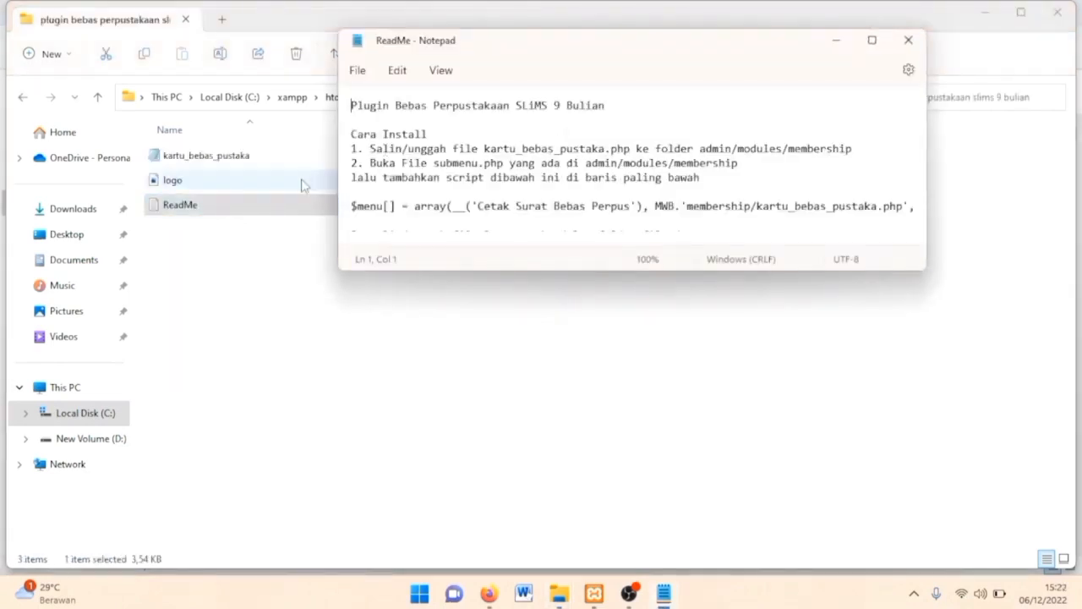
{"action": "left_click", "coordinate": [275, 163]}
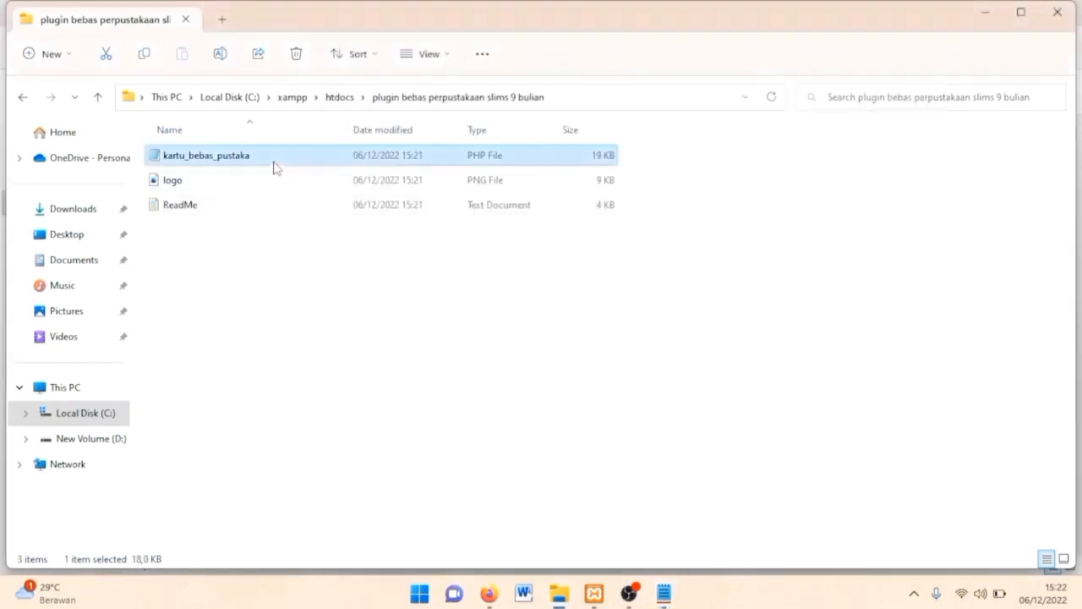
{"action": "left_click", "coordinate": [341, 98]}
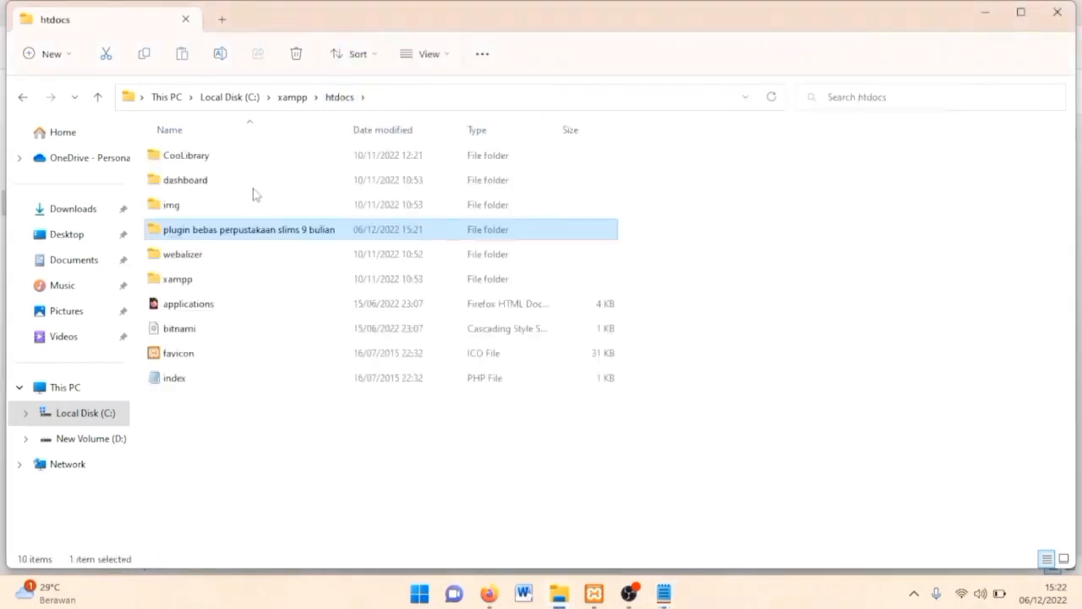
{"action": "double_click", "coordinate": [249, 162]}
{"action": "left_click", "coordinate": [249, 190]}
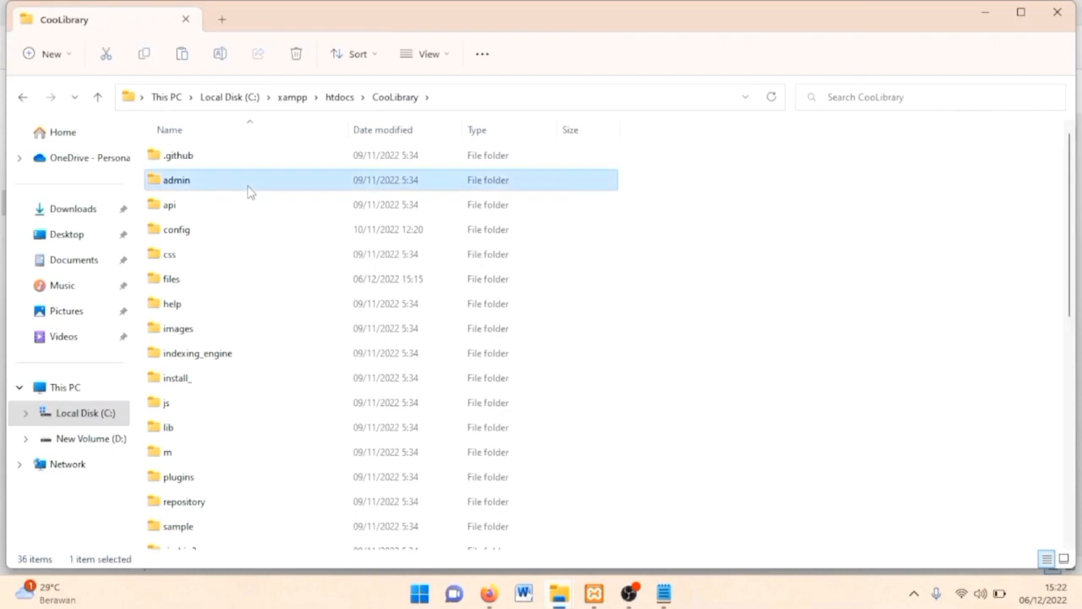
{"action": "double_click", "coordinate": [249, 191]}
{"action": "double_click", "coordinate": [242, 213]}
{"action": "double_click", "coordinate": [235, 240]}
{"action": "key", "text": "ctrl+v"}
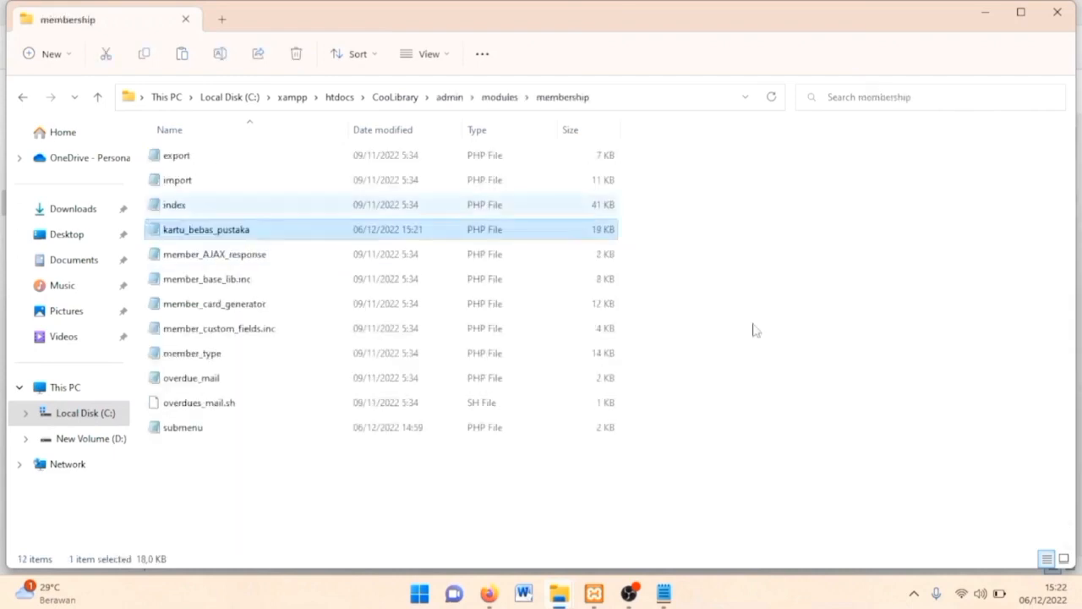
Append the ReadMe's $menu line to the end of submenu.php and save it.
{"action": "double_click", "coordinate": [423, 433]}
{"action": "left_click", "coordinate": [814, 548]}
{"action": "key", "text": "Return"}
{"action": "key", "text": "alt+Tab"}
{"action": "scroll", "coordinate": [353, 86], "scroll_direction": "down", "scroll_amount": 3}
{"action": "left_click", "coordinate": [353, 92]}
{"action": "key", "text": "shift+End"}
{"action": "key", "text": "ctrl+c"}
{"action": "left_click", "coordinate": [150, 540]}
{"action": "key", "text": "ctrl+v"}
{"action": "left_click", "coordinate": [1068, 8]}
{"action": "left_click", "coordinate": [444, 341]}
{"action": "left_click", "coordinate": [334, 96]}
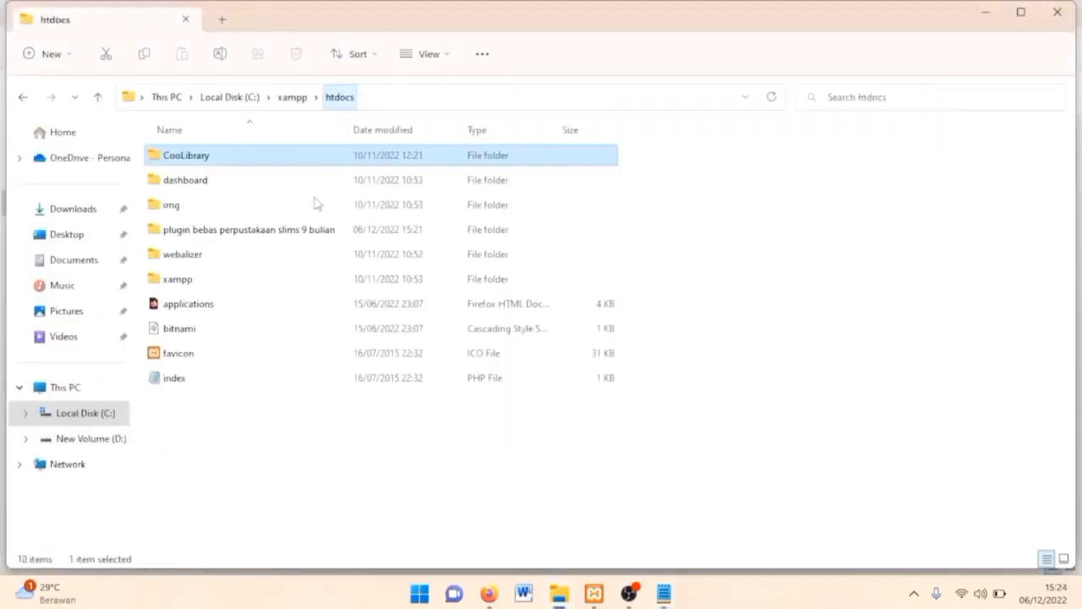
Copy the plugin's logo image into CooLibrary's files folder.
{"action": "double_click", "coordinate": [215, 230]}
{"action": "left_click", "coordinate": [241, 180]}
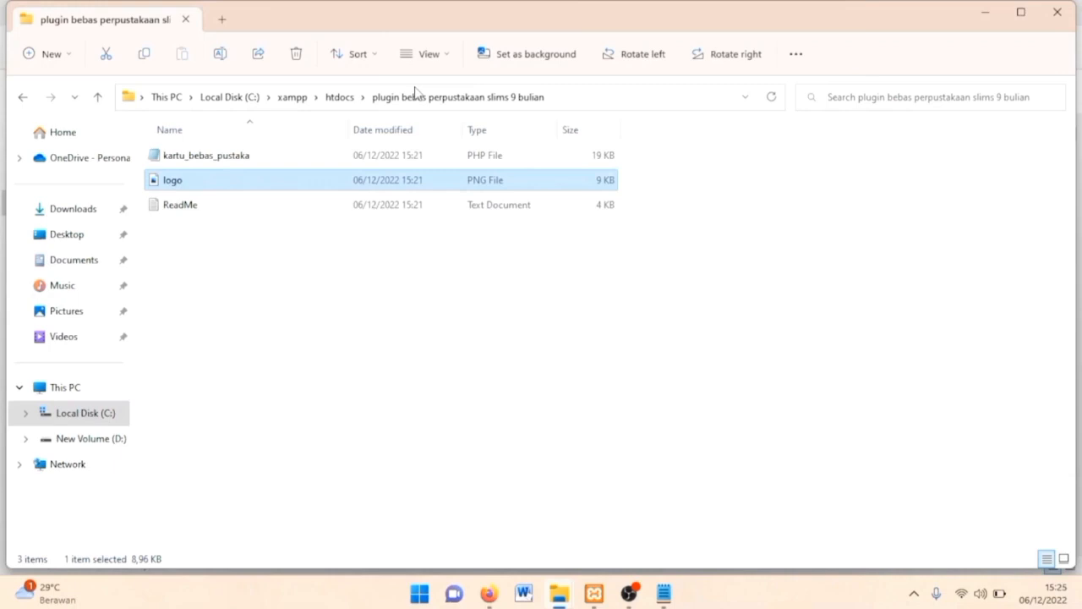
{"action": "left_click", "coordinate": [336, 98]}
{"action": "double_click", "coordinate": [285, 158]}
{"action": "double_click", "coordinate": [402, 290]}
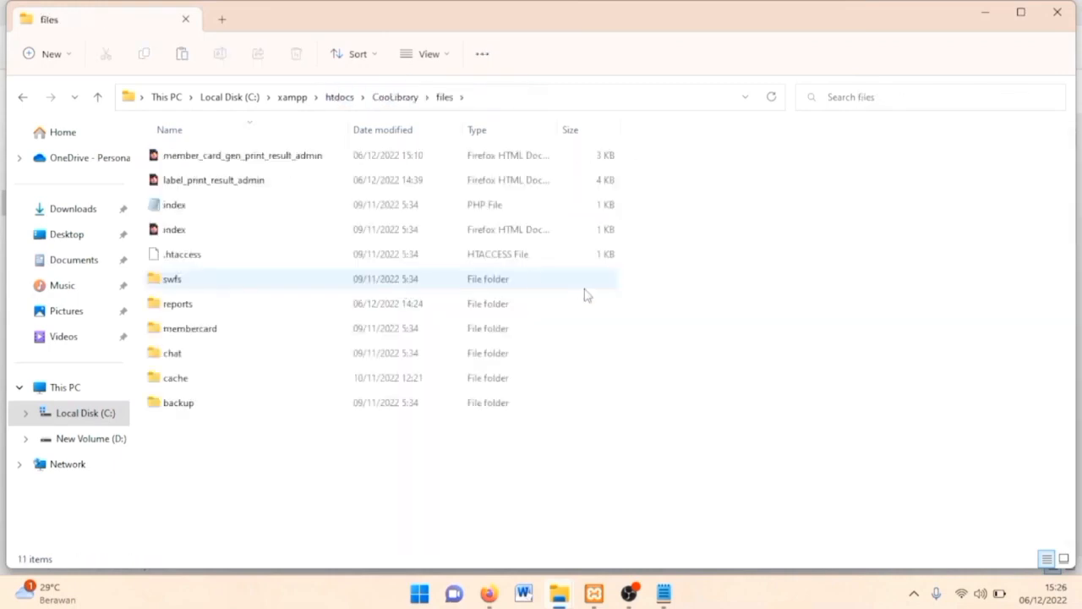
{"action": "key", "text": "ctrl+v"}
Open printed_settings.inc from CoolLibrary\admin\admin_template in Notepad.
{"action": "left_click", "coordinate": [334, 99]}
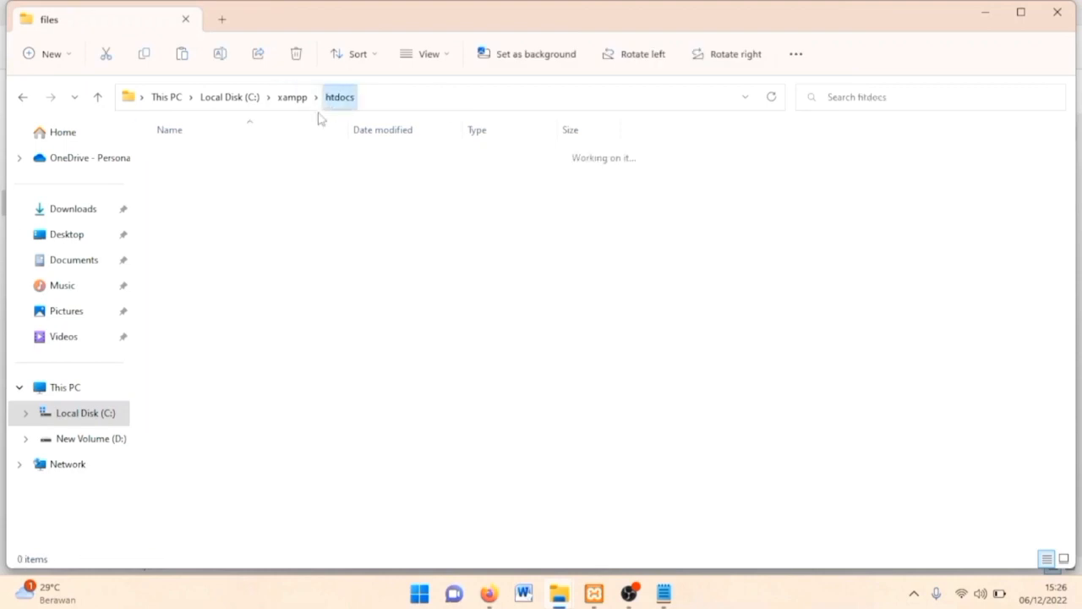
{"action": "double_click", "coordinate": [267, 159]}
{"action": "double_click", "coordinate": [269, 181]}
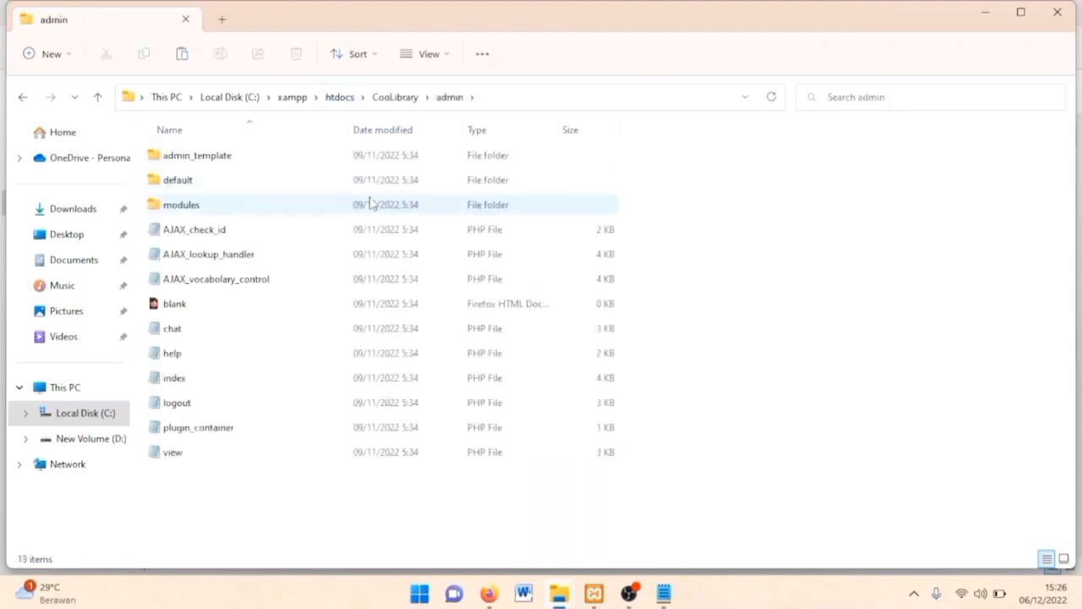
{"action": "double_click", "coordinate": [282, 156]}
{"action": "double_click", "coordinate": [234, 451]}
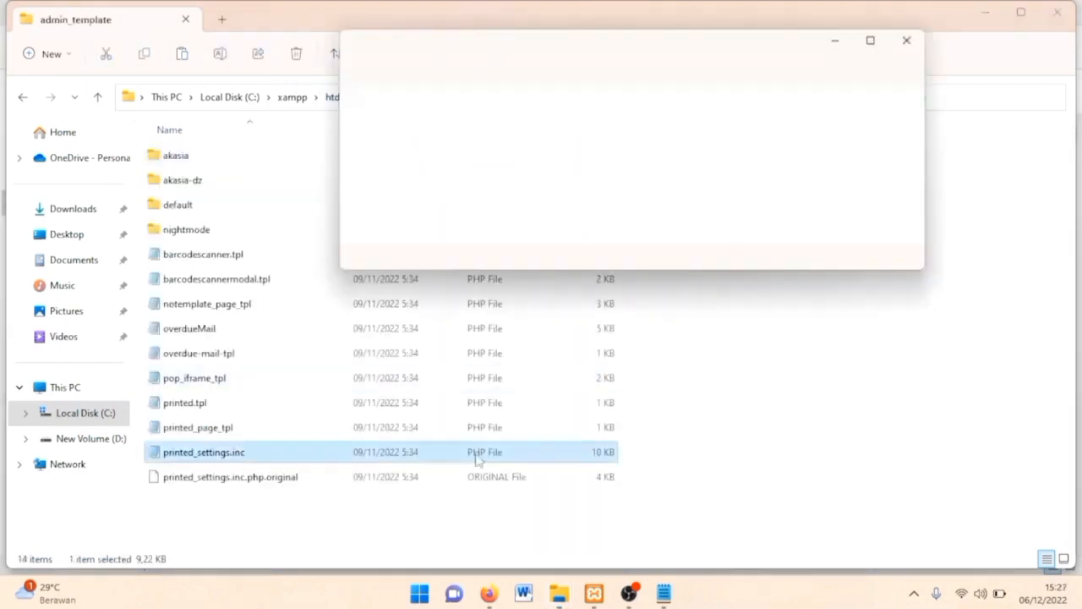
Paste the ReadMe's freeloancard settings block at the end of printed_settings.inc and save.
{"action": "mouse_move", "coordinate": [664, 594]}
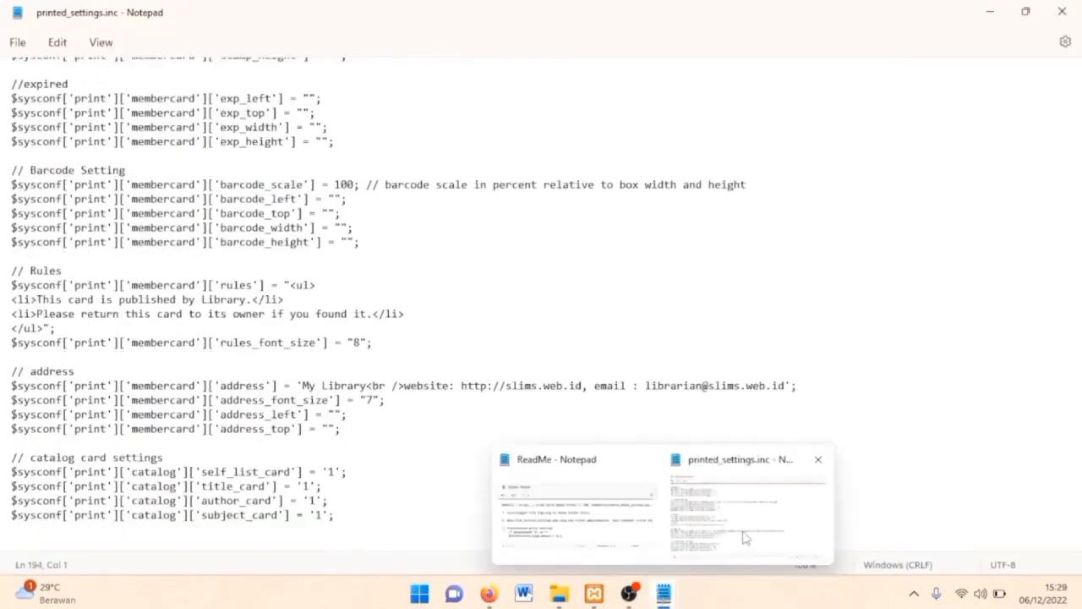
{"action": "left_click", "coordinate": [575, 499]}
{"action": "left_click_drag", "start_coordinate": [414, 498], "coordinate": [493, 520]}
{"action": "key", "text": "ctrl+c"}
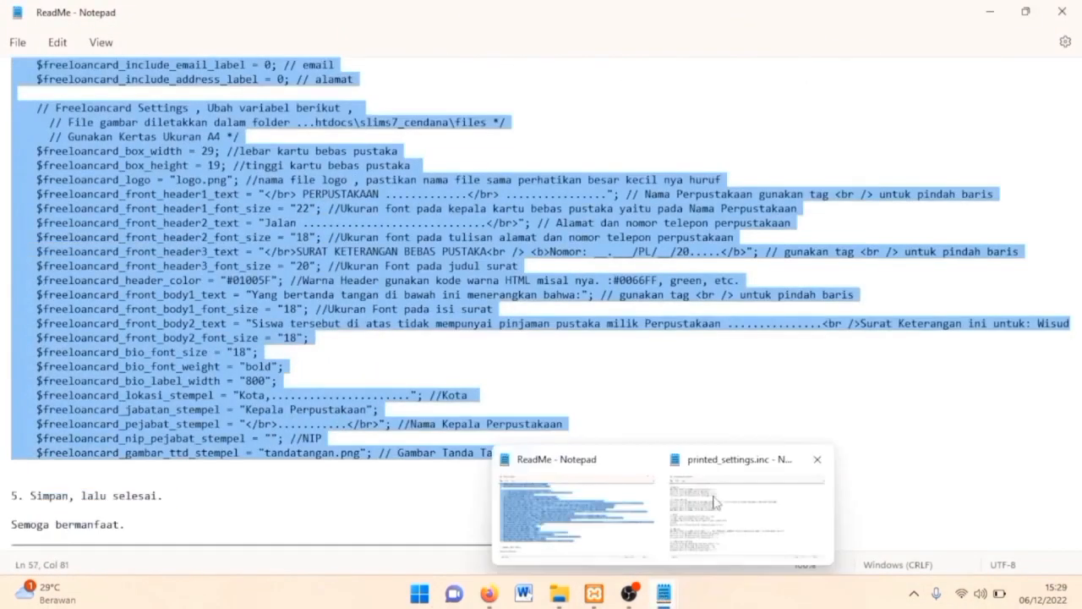
{"action": "left_click", "coordinate": [773, 517]}
{"action": "key", "text": "ctrl+v"}
{"action": "left_click", "coordinate": [1062, 12]}
{"action": "left_click", "coordinate": [429, 338]}
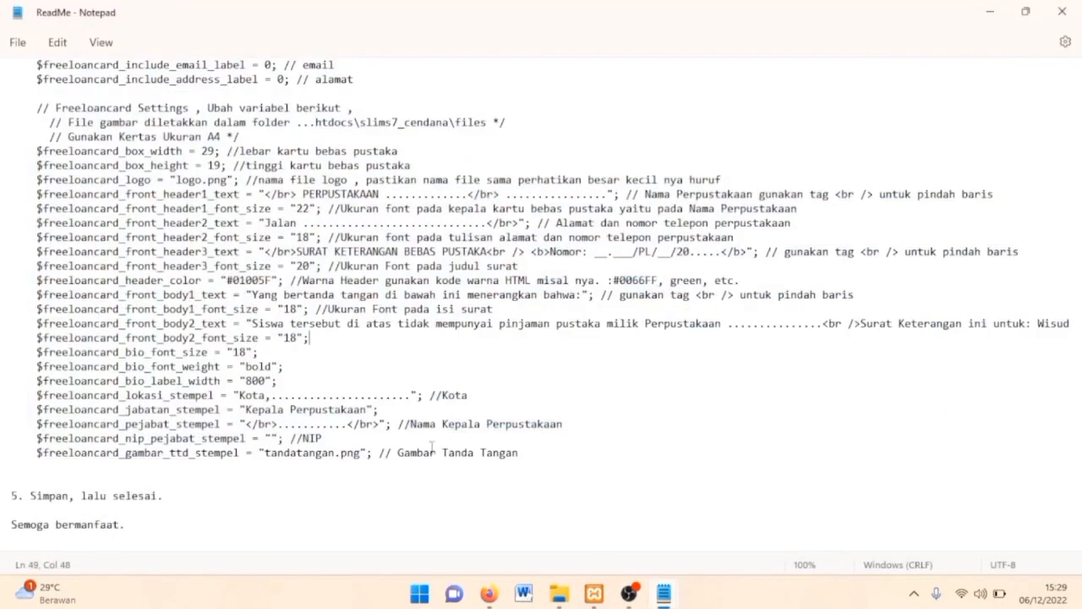
{"action": "left_click", "coordinate": [488, 593]}
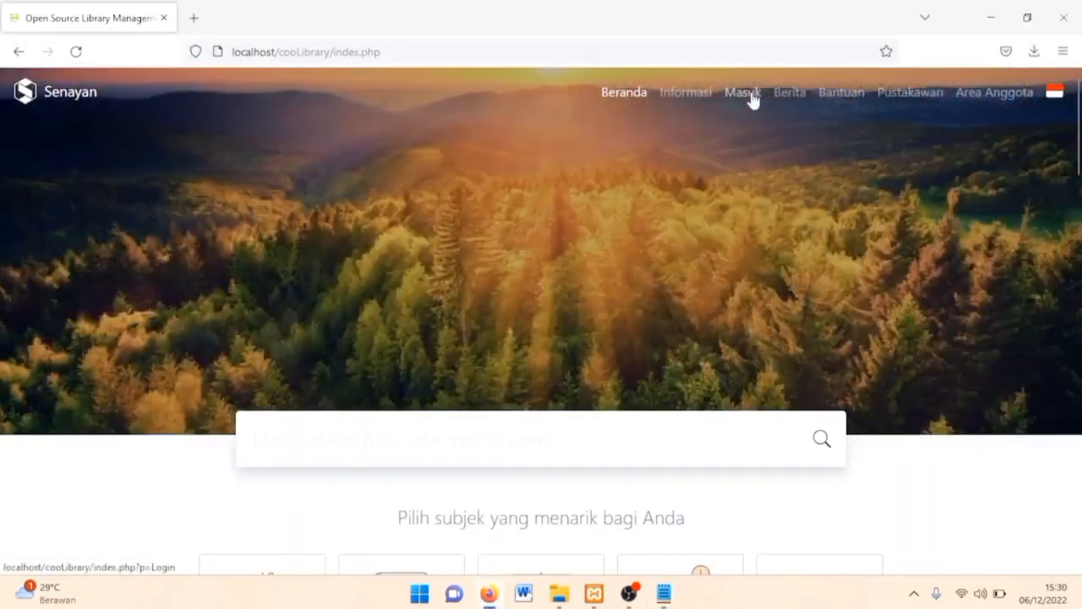
Queue the listed member on Membership > Cetak Surat Bebas Perpus and print the Kartu Bebas Pustaka.
{"action": "left_click", "coordinate": [748, 95]}
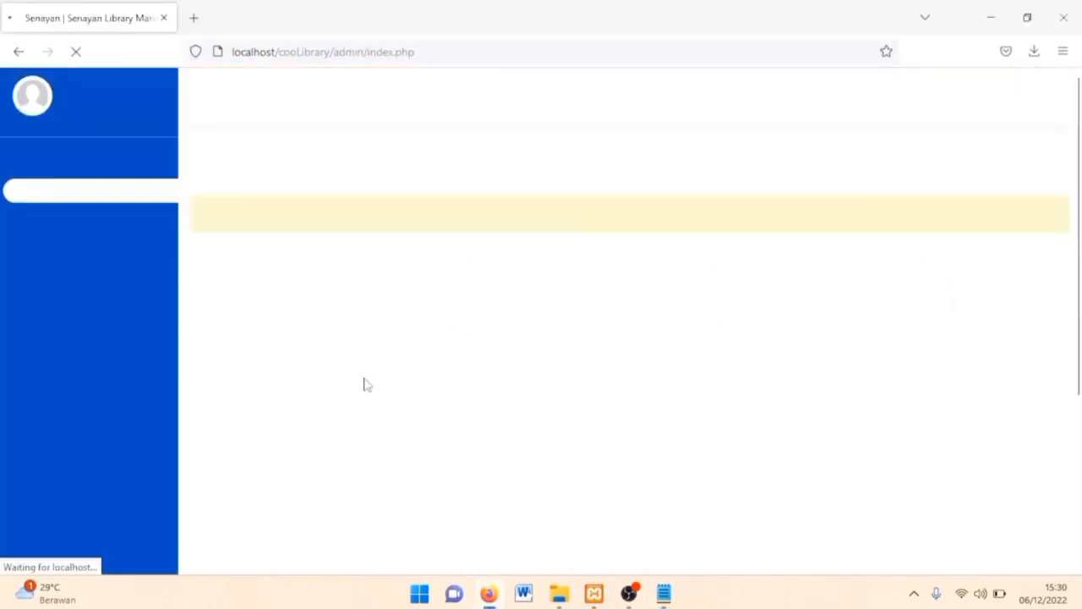
{"action": "left_click", "coordinate": [441, 99]}
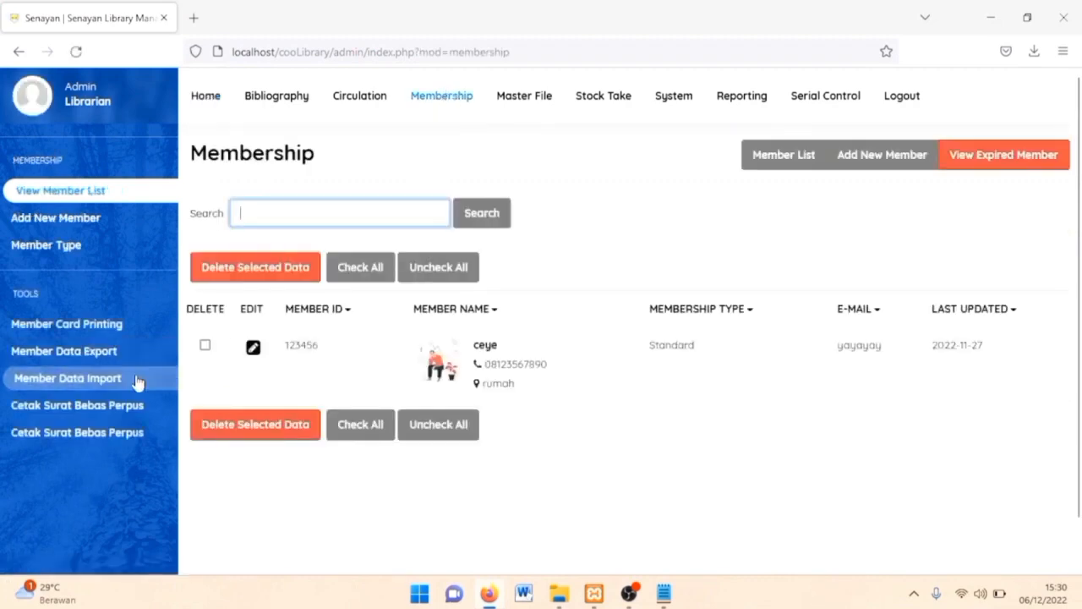
{"action": "left_click", "coordinate": [126, 407]}
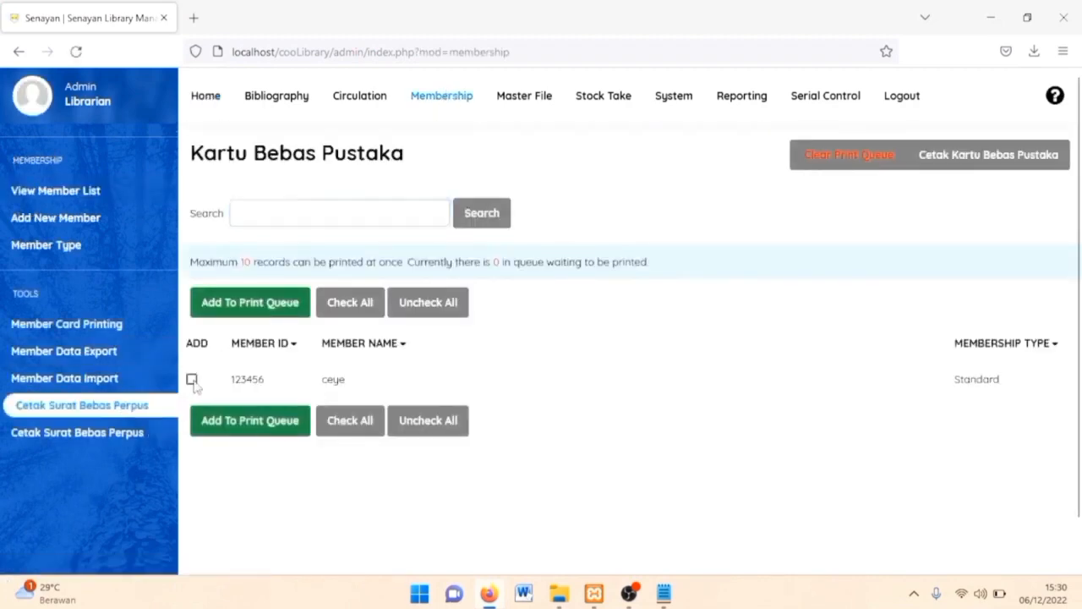
{"action": "left_click", "coordinate": [192, 379]}
{"action": "left_click", "coordinate": [236, 310]}
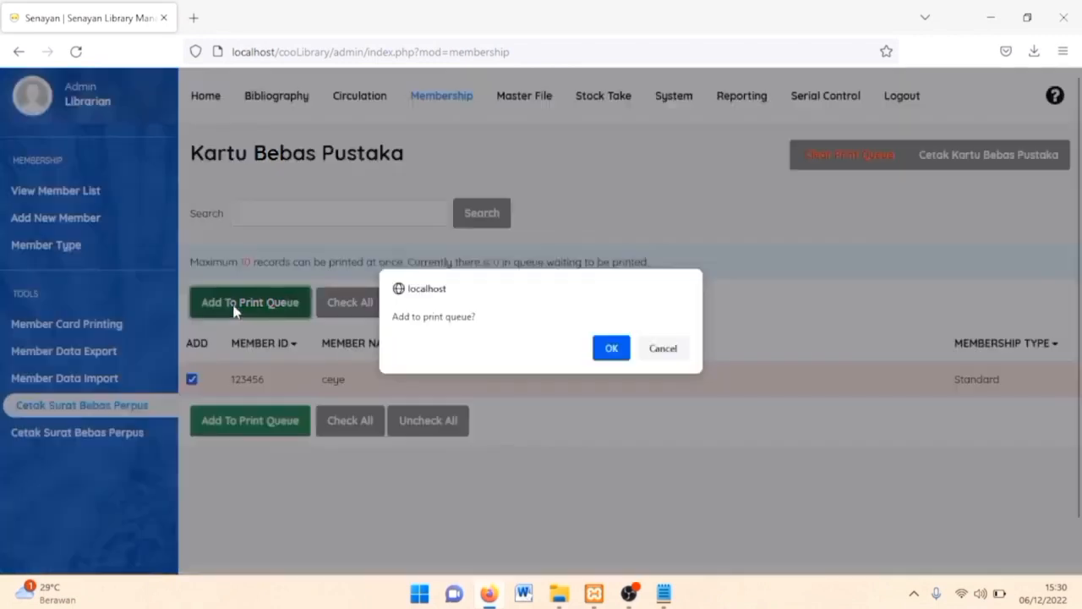
{"action": "left_click", "coordinate": [610, 348]}
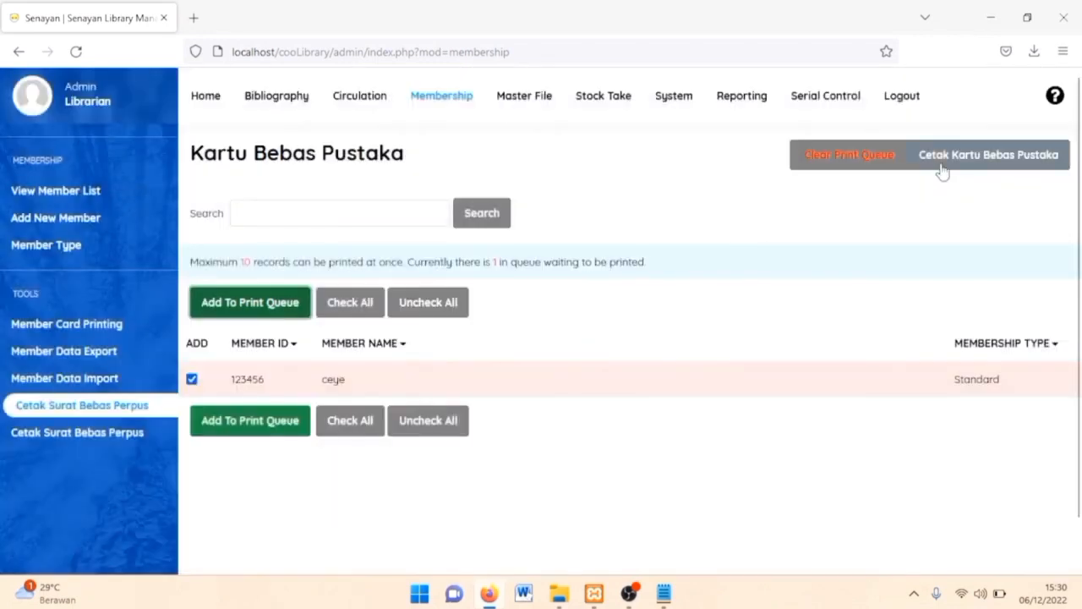
{"action": "left_click", "coordinate": [946, 166]}
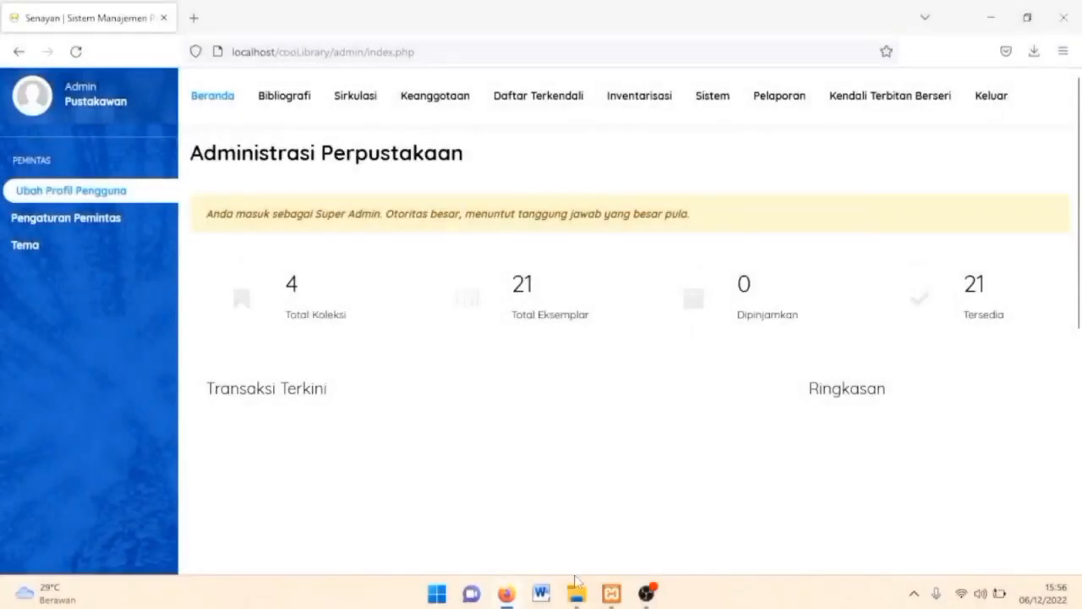
Paste buku_induk into CoolLibrary\admin\modules\reporting\customs, then open customs_report_list.inc.
{"action": "left_click", "coordinate": [576, 590]}
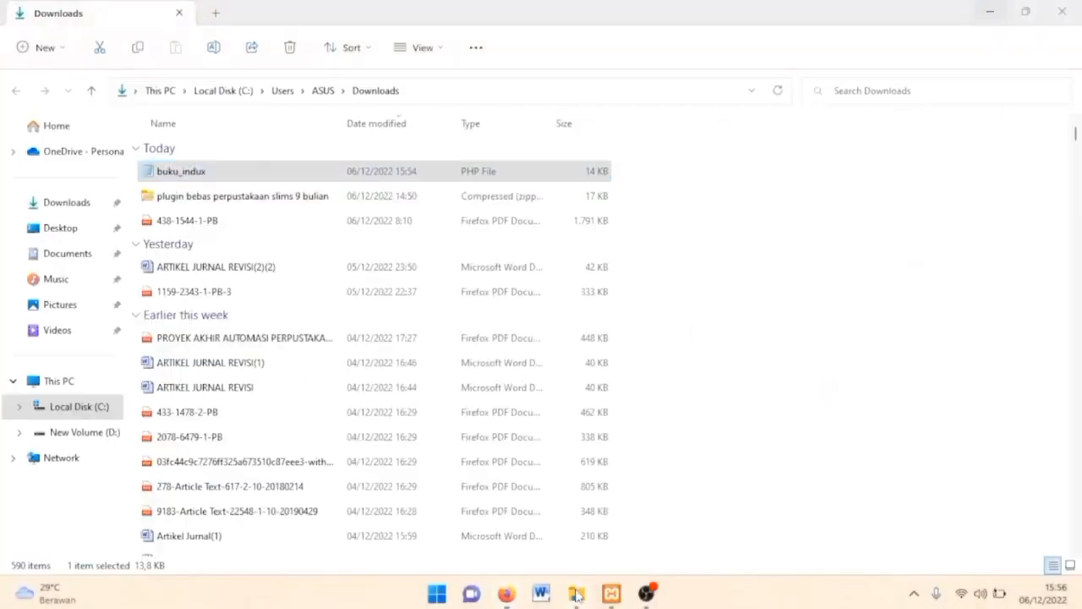
{"action": "left_click", "coordinate": [80, 408]}
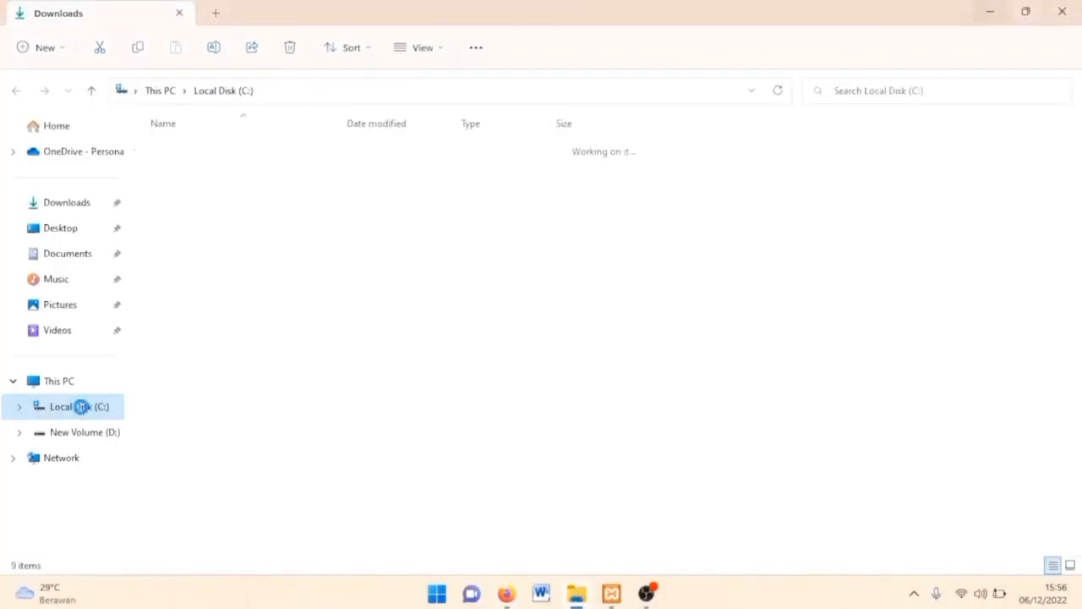
{"action": "double_click", "coordinate": [205, 327]}
{"action": "double_click", "coordinate": [236, 273]}
{"action": "double_click", "coordinate": [267, 155]}
{"action": "double_click", "coordinate": [249, 173]}
{"action": "double_click", "coordinate": [237, 198]}
{"action": "double_click", "coordinate": [212, 153]}
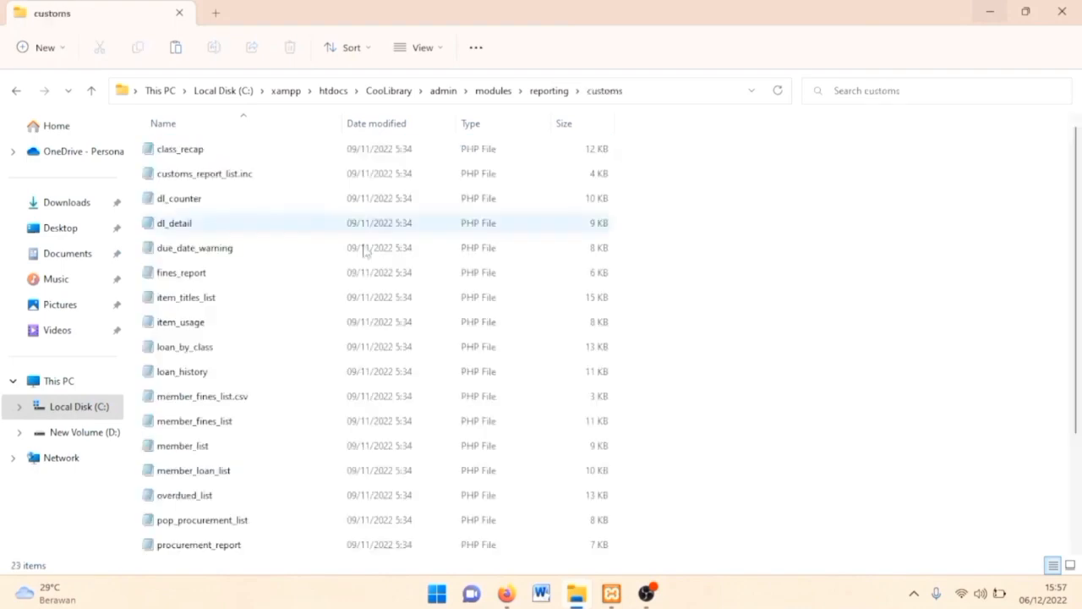
{"action": "key", "text": "ctrl+v"}
{"action": "left_click", "coordinate": [677, 368]}
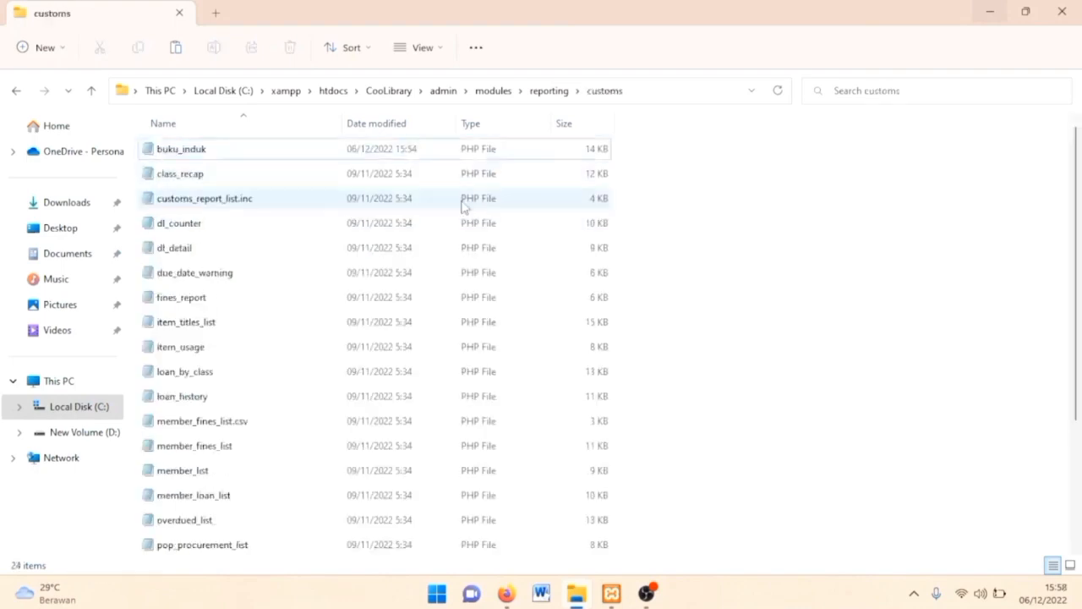
{"action": "double_click", "coordinate": [392, 208]}
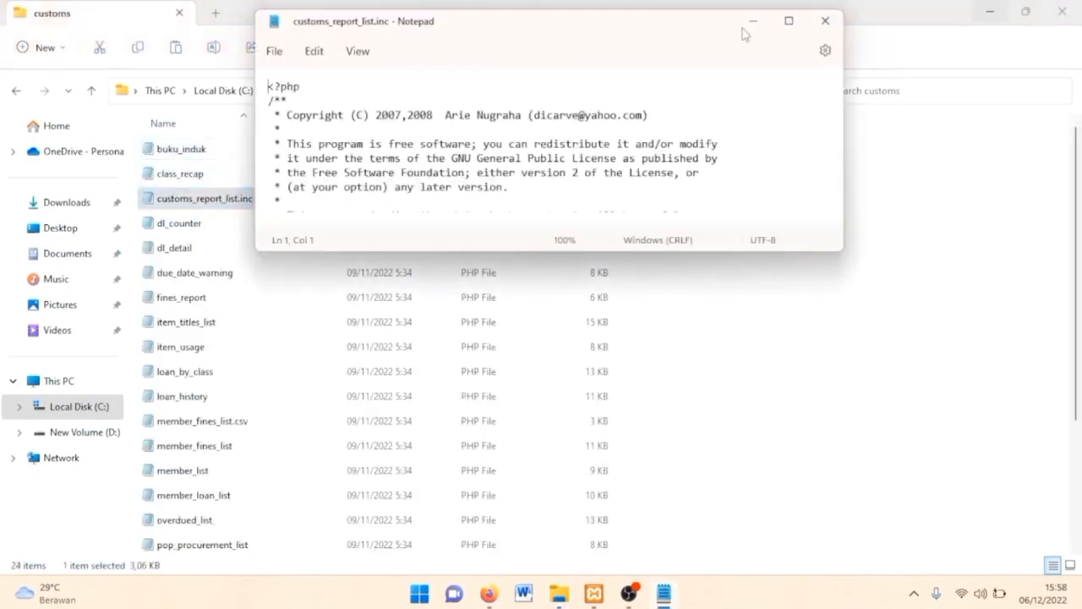
Duplicate the Download Counter $menu[] line as a 'Laporan Buku Induk' entry for buku_induk.php and save.
{"action": "left_click", "coordinate": [785, 19]}
{"action": "scroll", "coordinate": [463, 221], "scroll_direction": "down", "scroll_amount": 3}
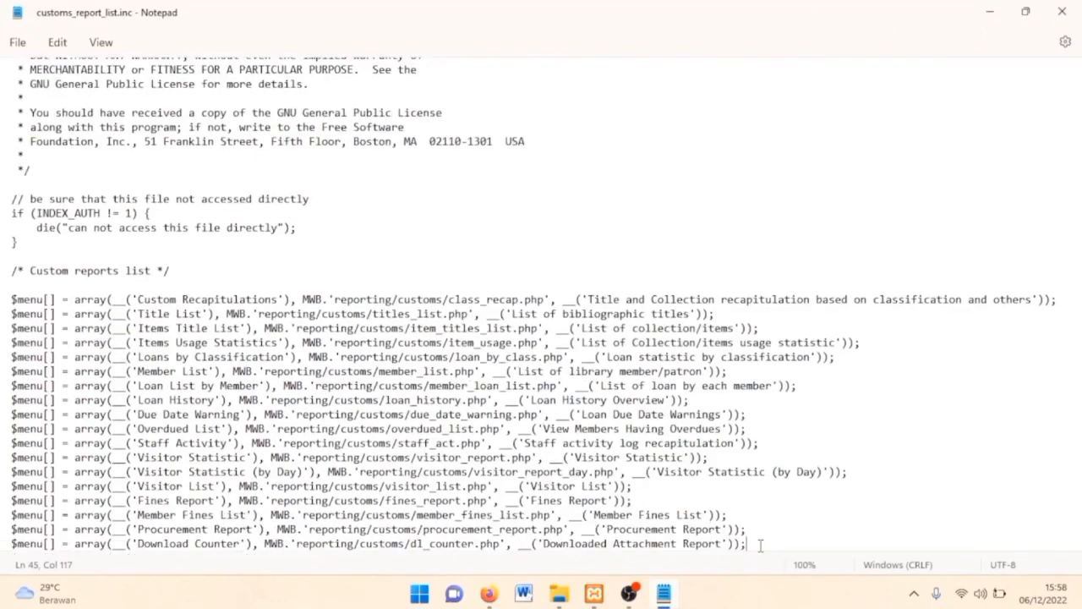
{"action": "left_click", "coordinate": [761, 546]}
{"action": "left_click", "coordinate": [20, 524], "text": "shift"}
{"action": "key", "text": "ctrl+c"}
{"action": "left_click", "coordinate": [37, 543]}
{"action": "key", "text": "ctrl+v"}
{"action": "left_click", "coordinate": [240, 526]}
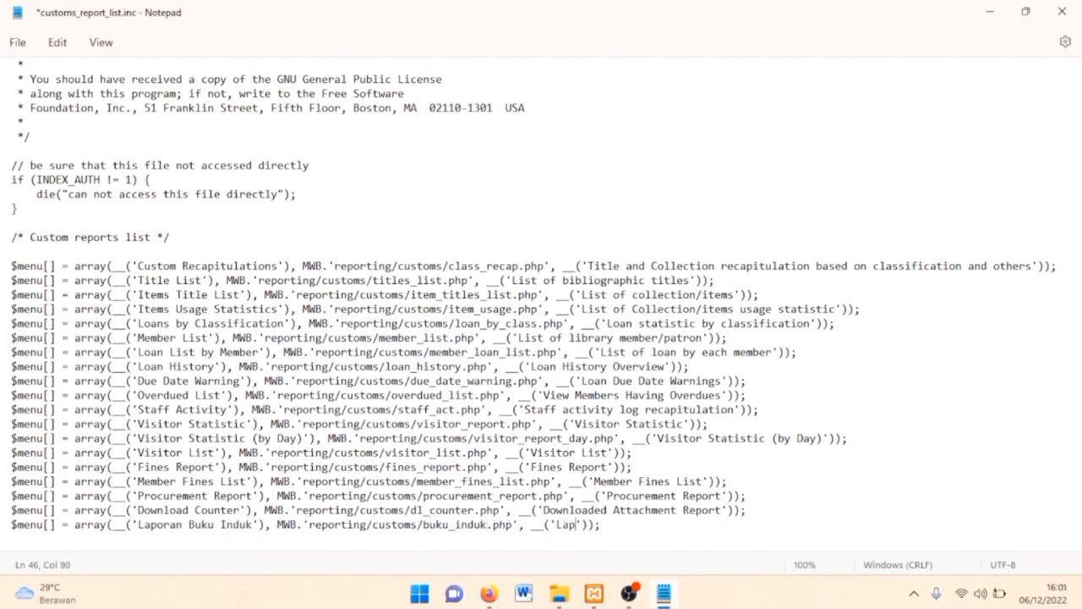
{"action": "key", "text": "alt+F4"}
{"action": "left_click", "coordinate": [412, 336]}
{"action": "left_click", "coordinate": [508, 594]}
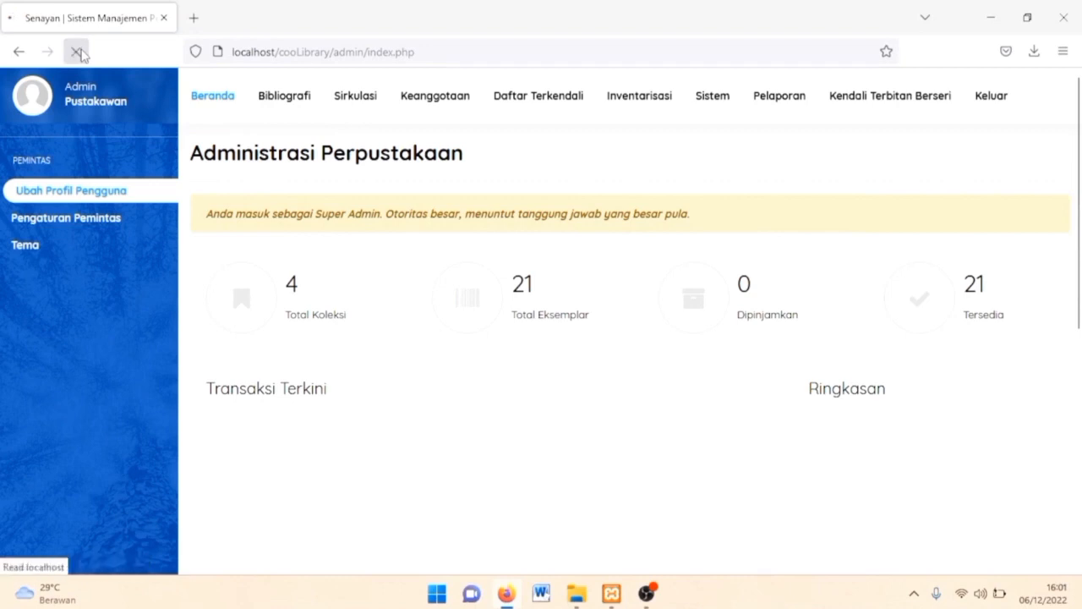
Open Pelaporan > Laporan Buku Induk and send its page to print with Cetak Halaman ini.
{"action": "left_click", "coordinate": [793, 103]}
{"action": "scroll", "coordinate": [89, 434], "scroll_direction": "down", "scroll_amount": 5}
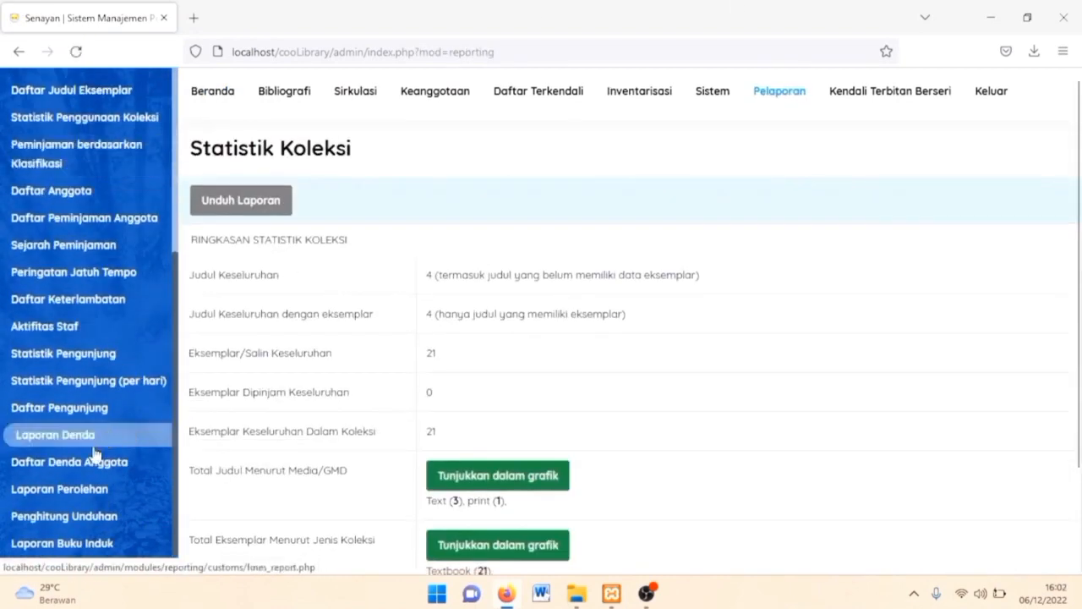
{"action": "left_click", "coordinate": [103, 544]}
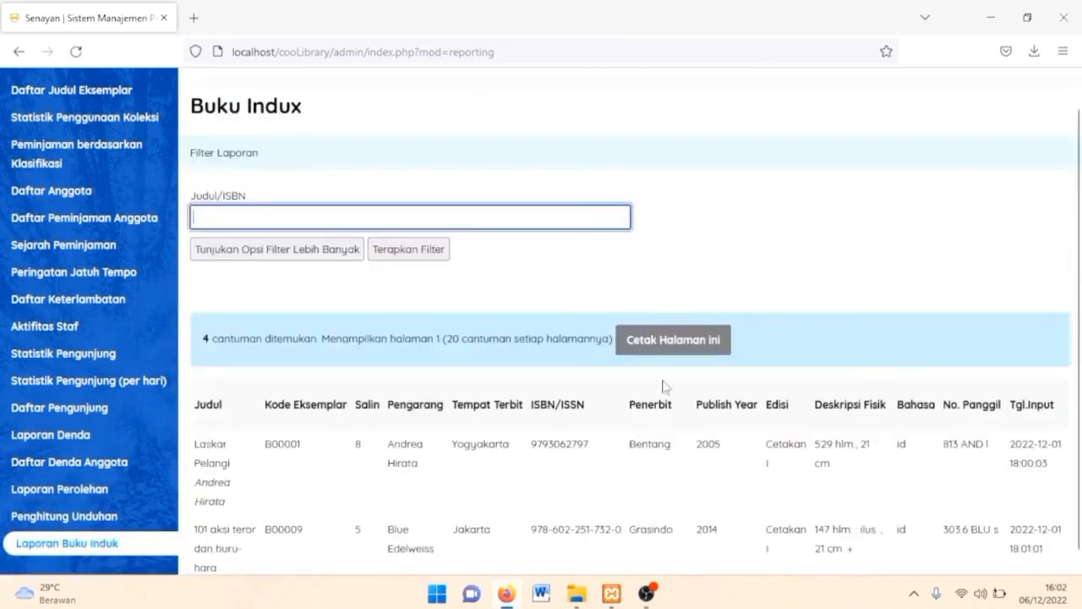
{"action": "scroll", "coordinate": [829, 305], "scroll_direction": "down", "scroll_amount": 2}
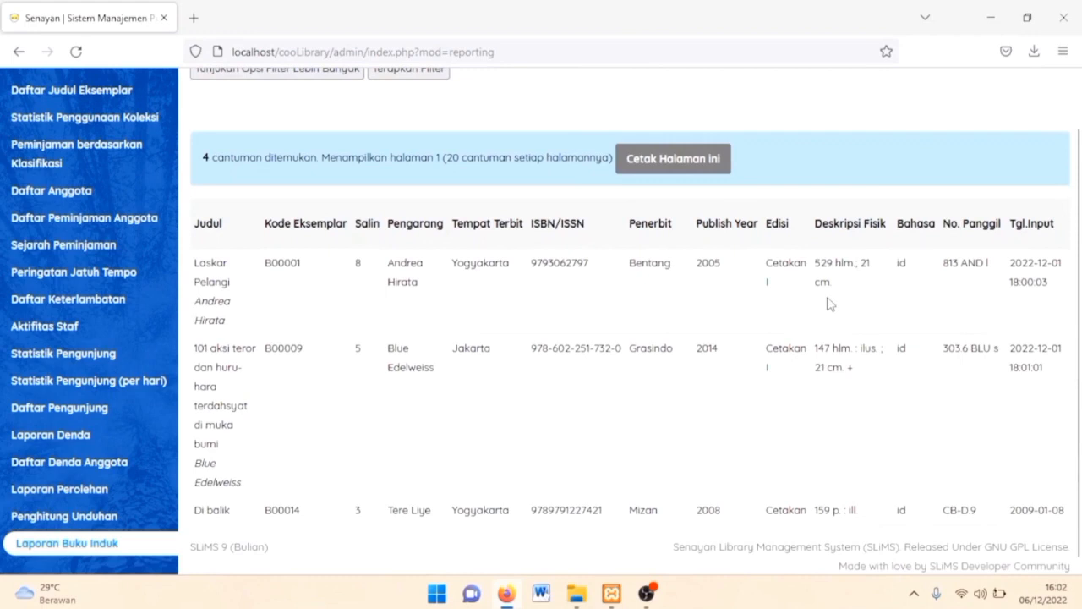
{"action": "left_click", "coordinate": [715, 166]}
{"action": "scroll", "coordinate": [497, 226], "scroll_direction": "down", "scroll_amount": 3}
{"action": "scroll", "coordinate": [497, 226], "scroll_direction": "up", "scroll_amount": 2}
{"action": "scroll", "coordinate": [497, 226], "scroll_direction": "left", "scroll_amount": 1}
{"action": "scroll", "coordinate": [497, 226], "scroll_direction": "right", "scroll_amount": 1}
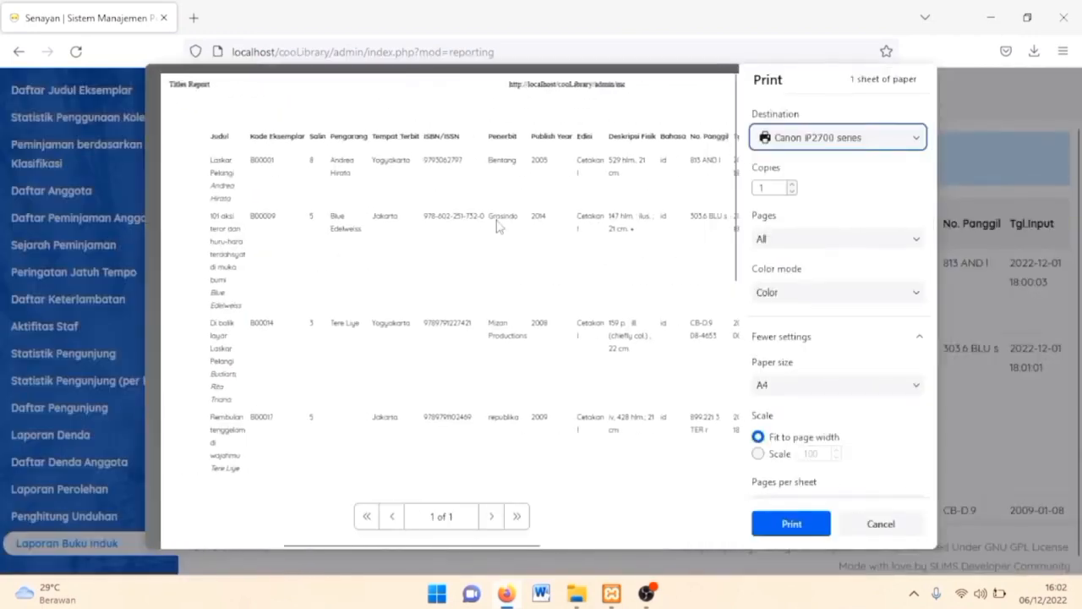